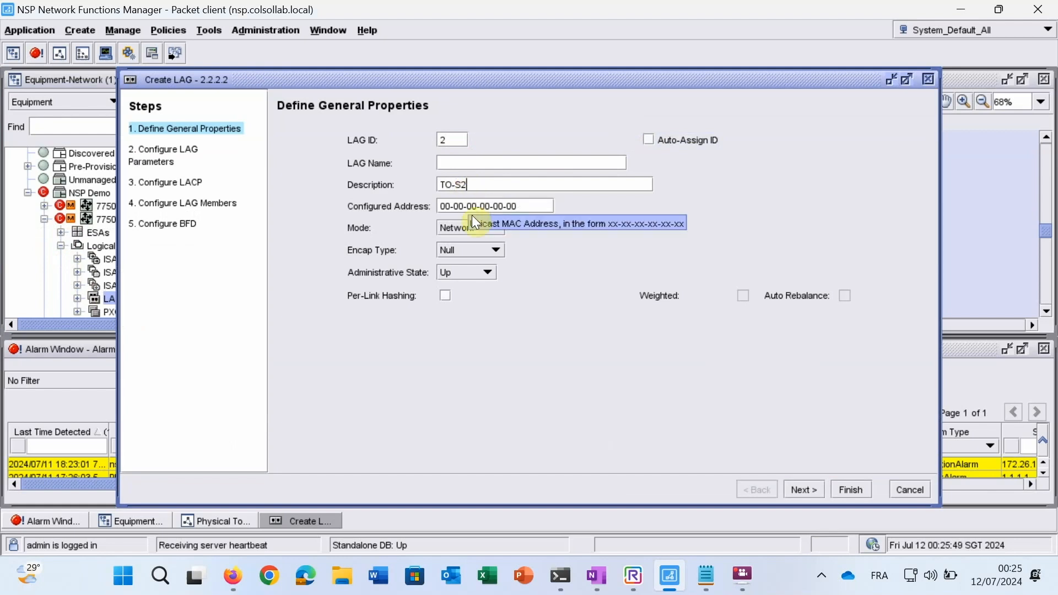
- Set the new LAG on 2.2.2.2 to Access mode with Dot1 Q encapsulation and accept its general properties
left_click(468, 229)
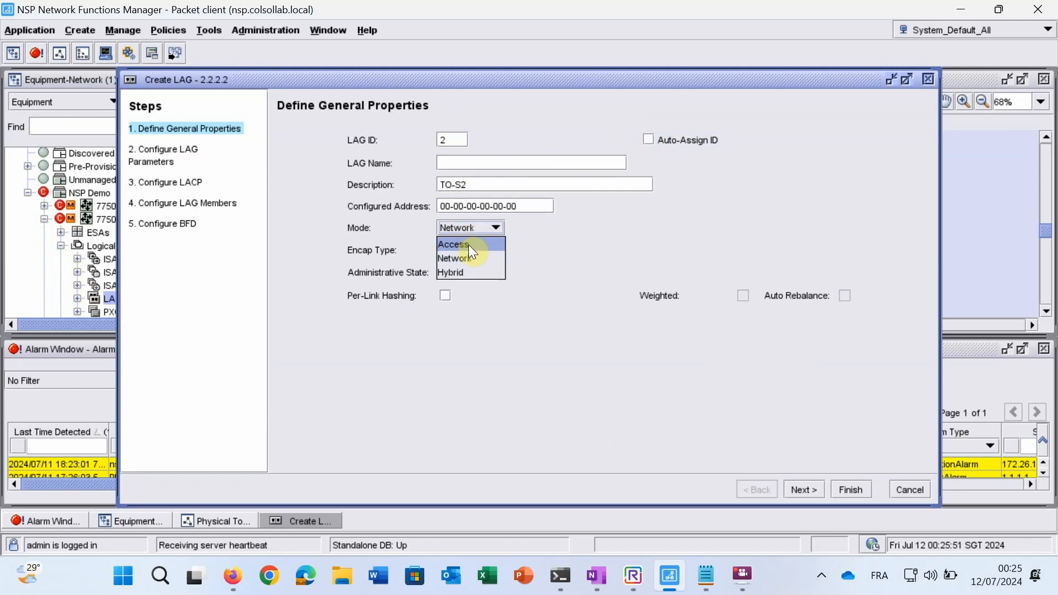
left_click(469, 244)
left_click(468, 249)
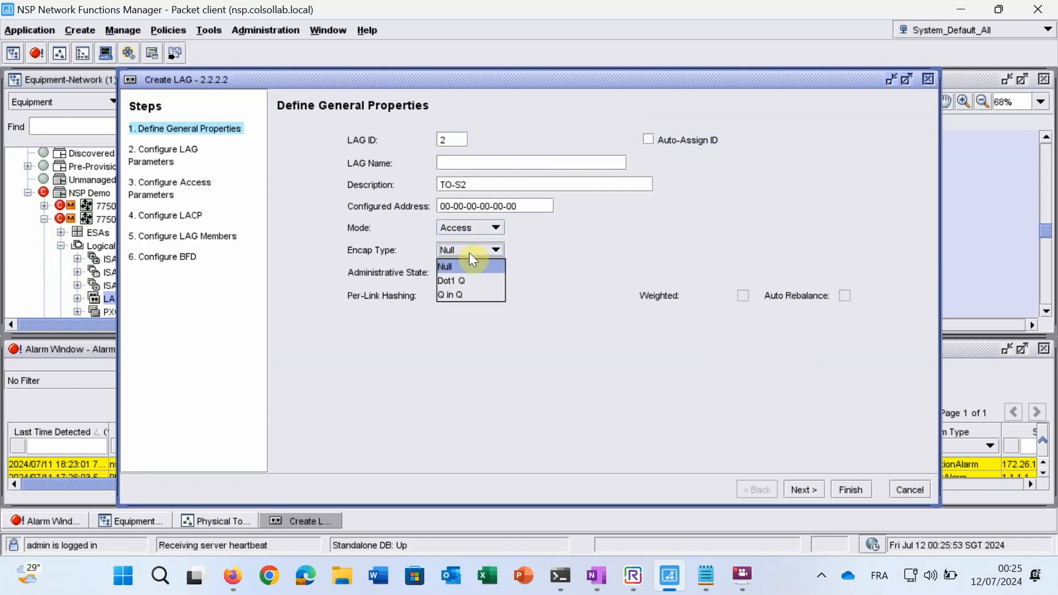
left_click(472, 282)
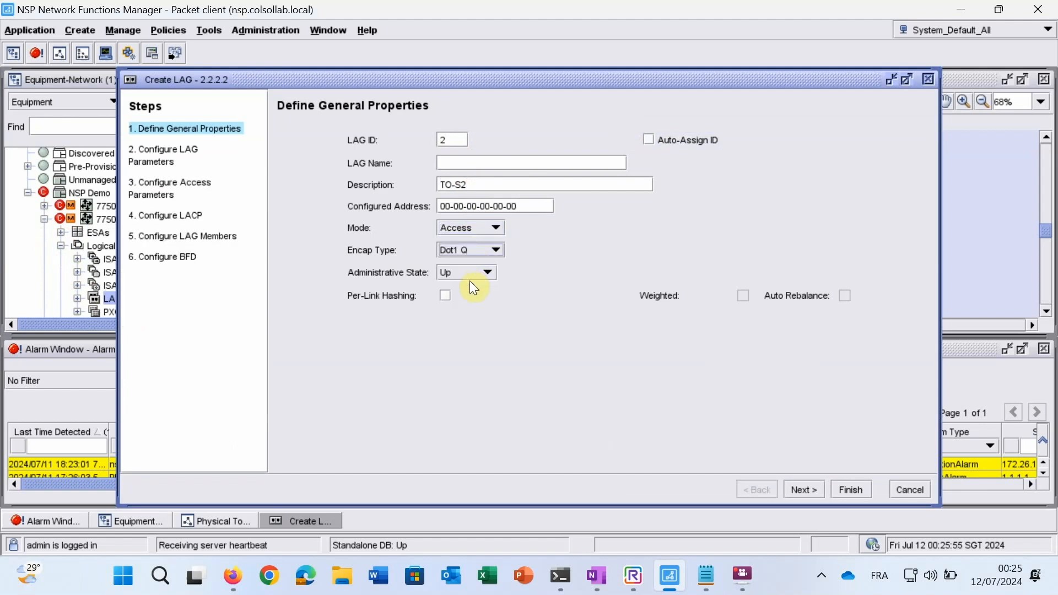
left_click(800, 489)
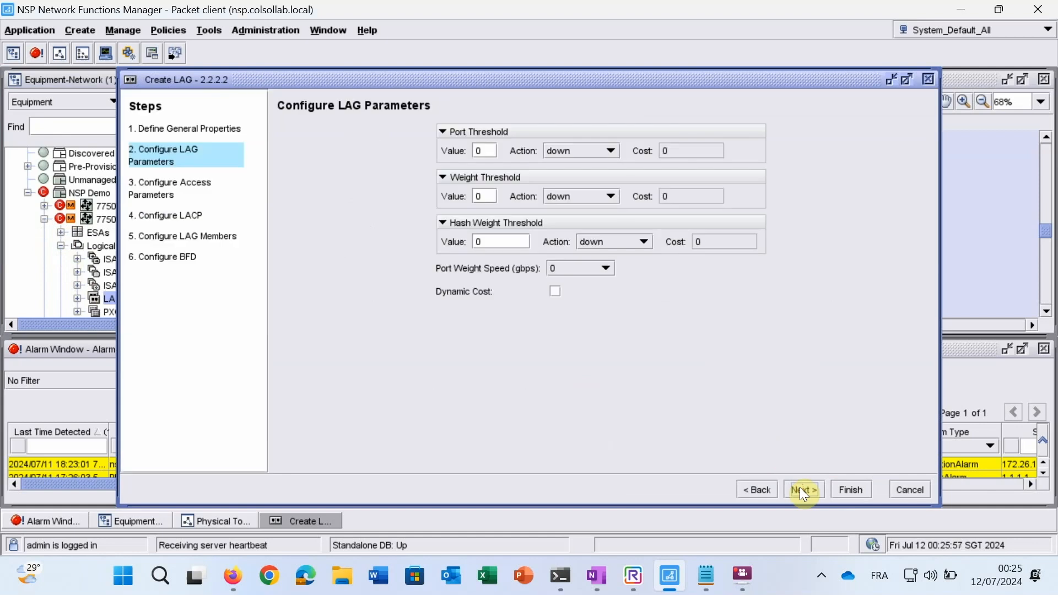
- Keep the default LAG and access parameters, then enable LACP on the LAG in active mode
left_click(801, 489)
left_click(803, 489)
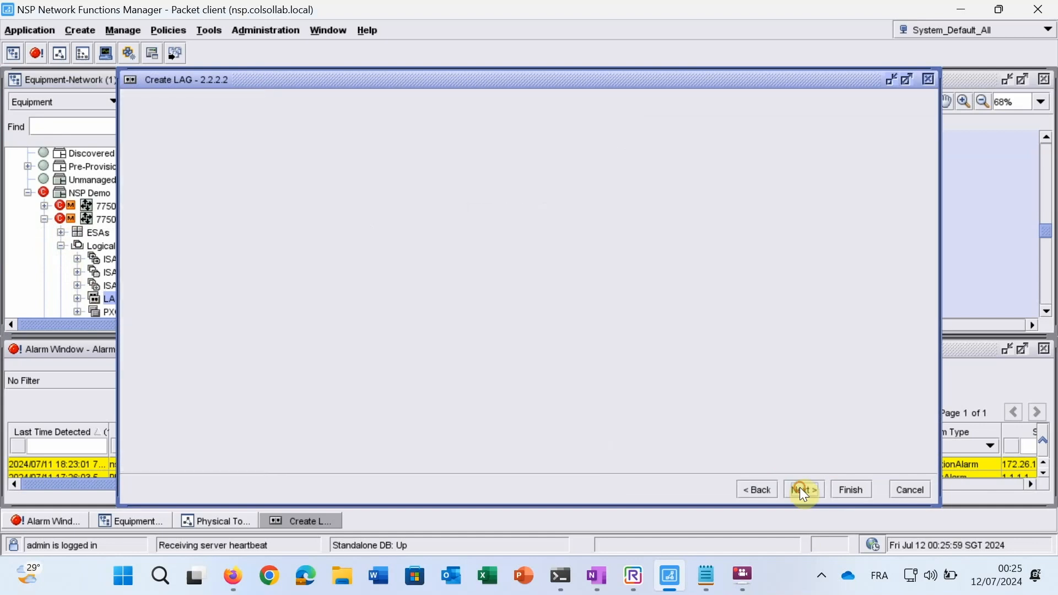
left_click(513, 151)
left_click(526, 172)
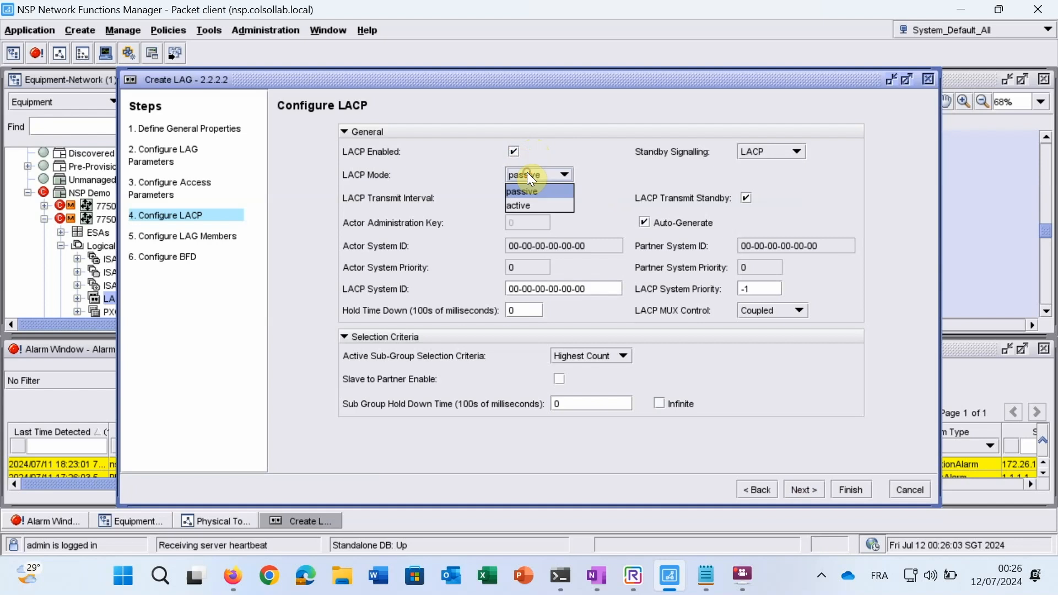
left_click(528, 202)
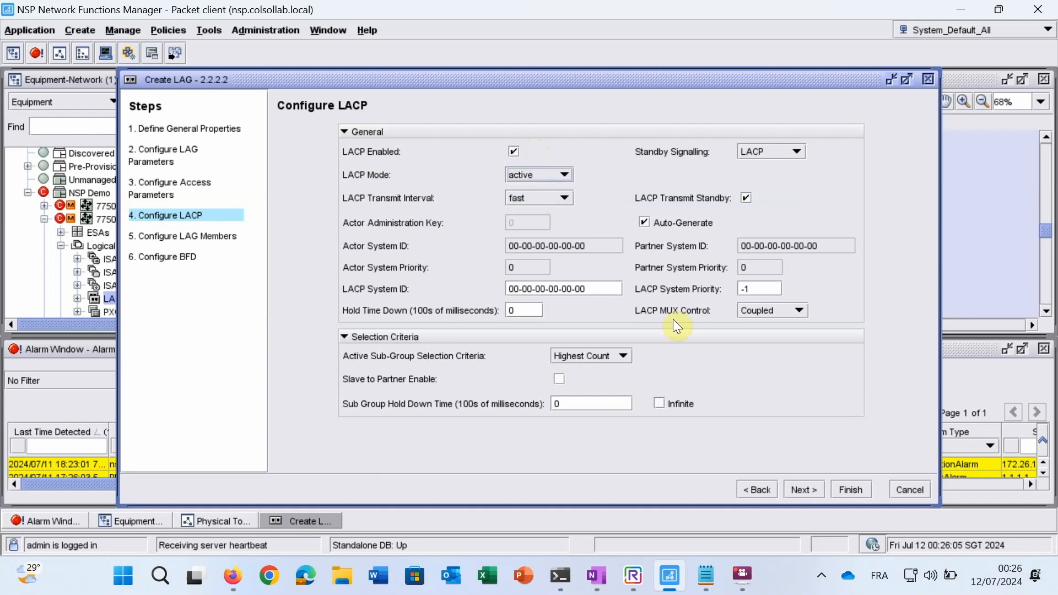
left_click(802, 489)
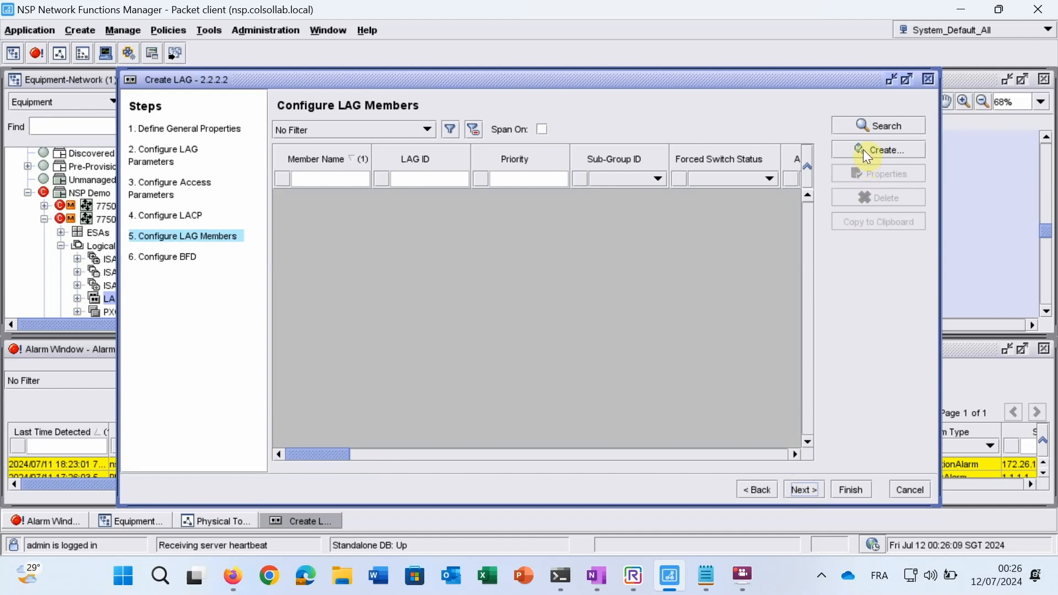
- Add Port 1/1/c2/1 of PE2 as the LAG member and complete the LAG creation
left_click(864, 150)
left_click(609, 158)
left_click(729, 493)
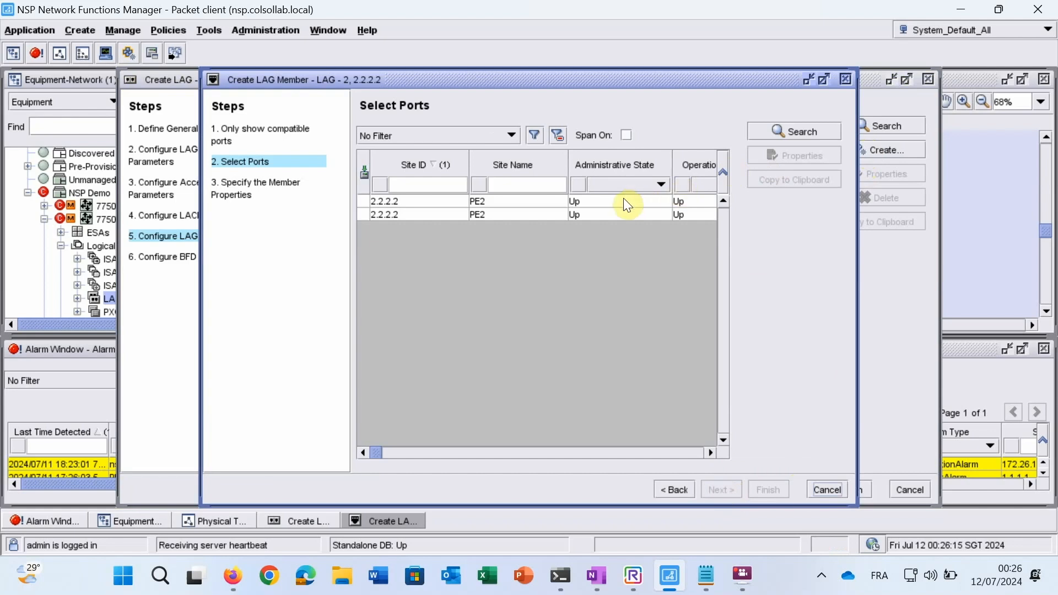
left_click(623, 201)
left_click_drag(368, 452, 385, 452)
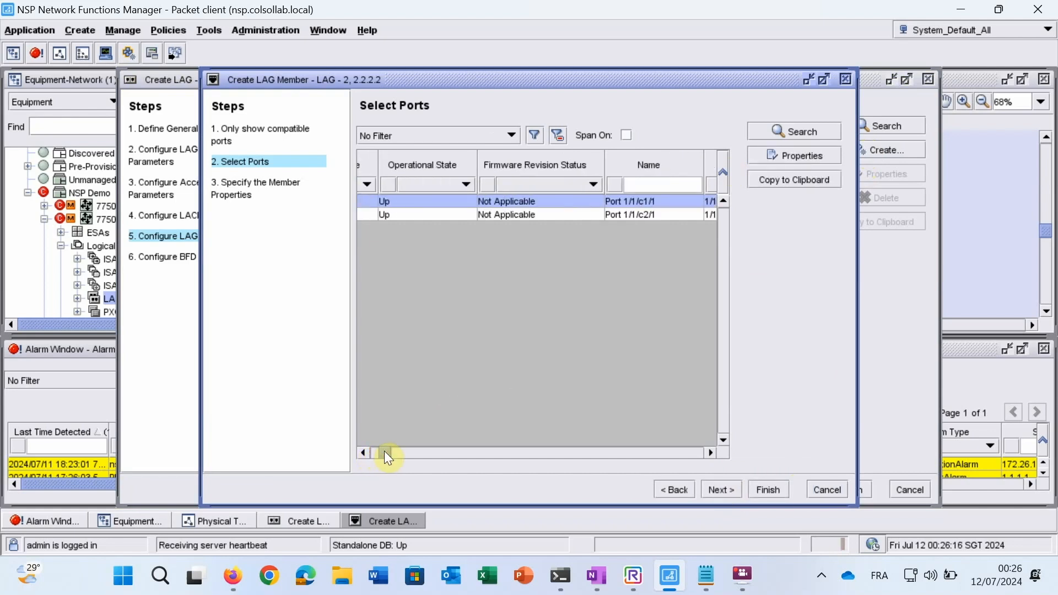
left_click(618, 216)
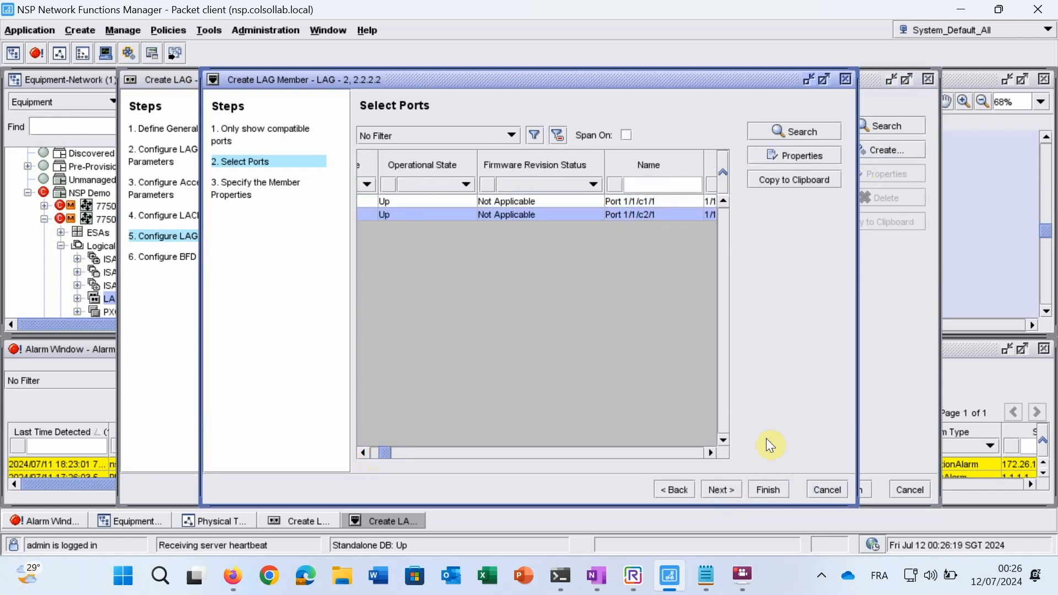
left_click(768, 490)
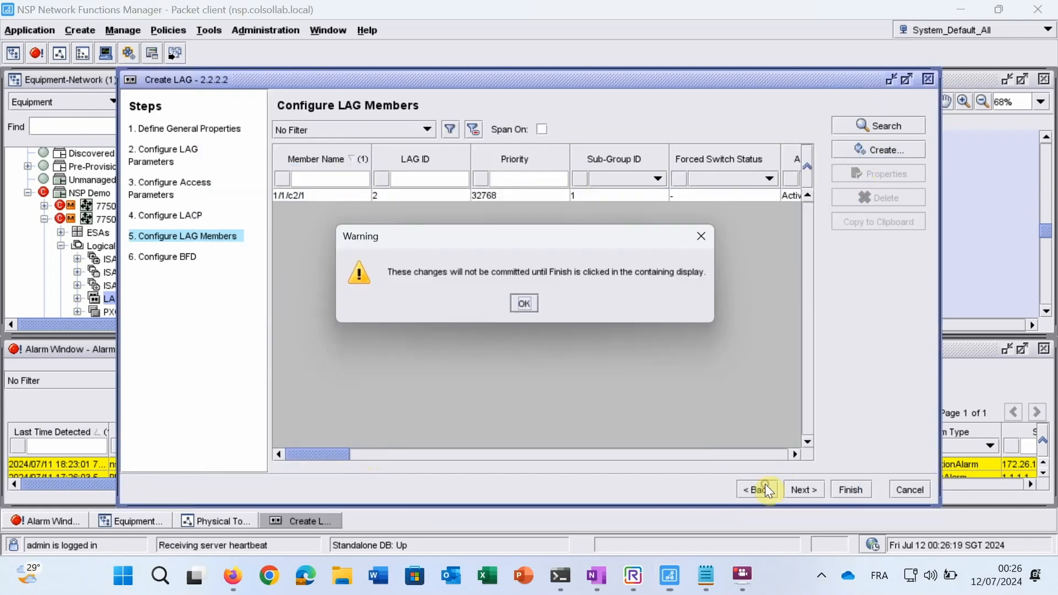
left_click(521, 311)
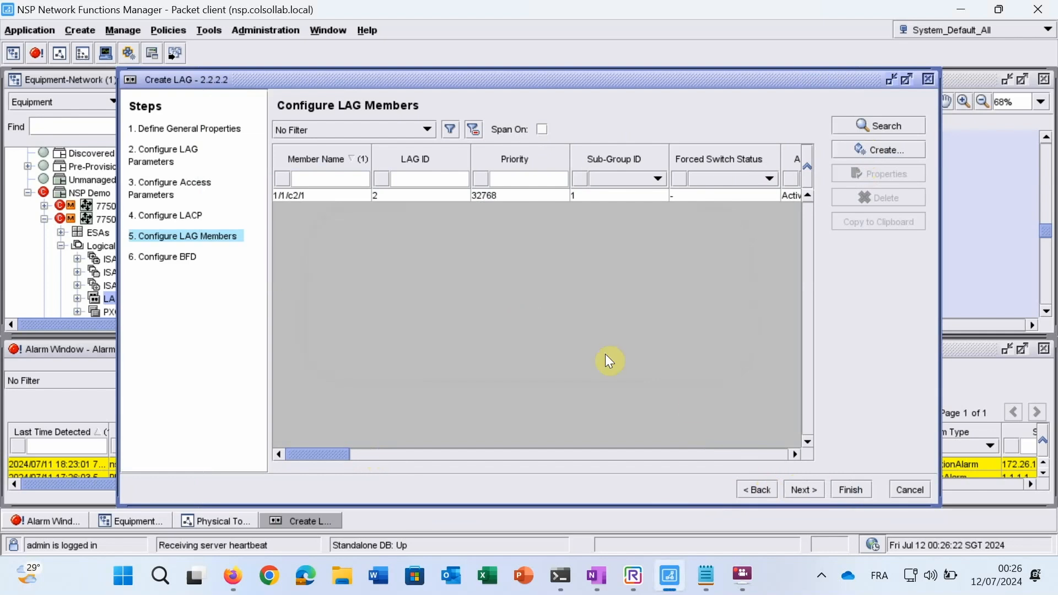
left_click(851, 490)
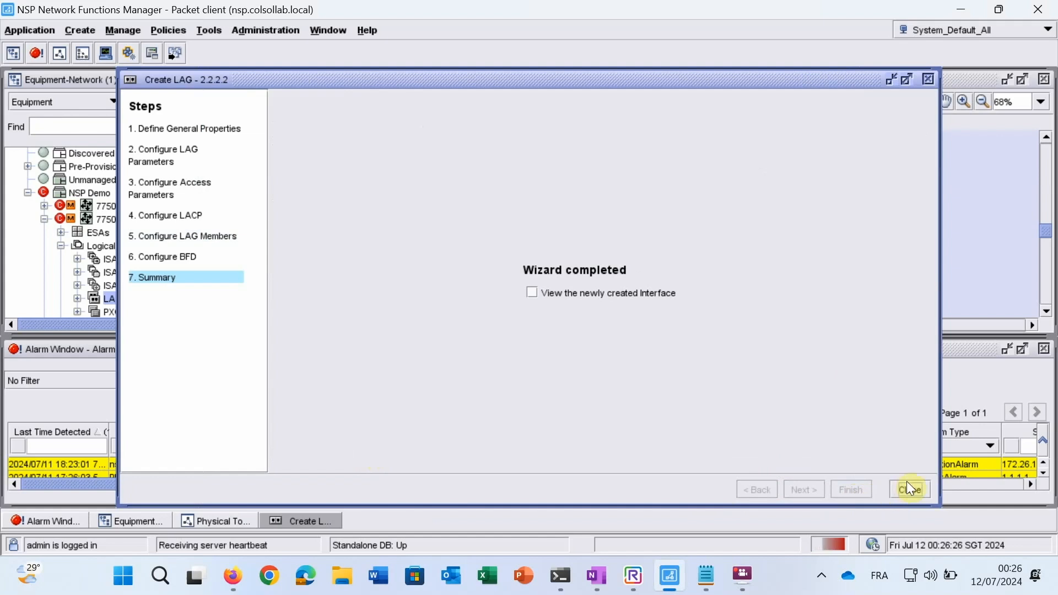
left_click(909, 485)
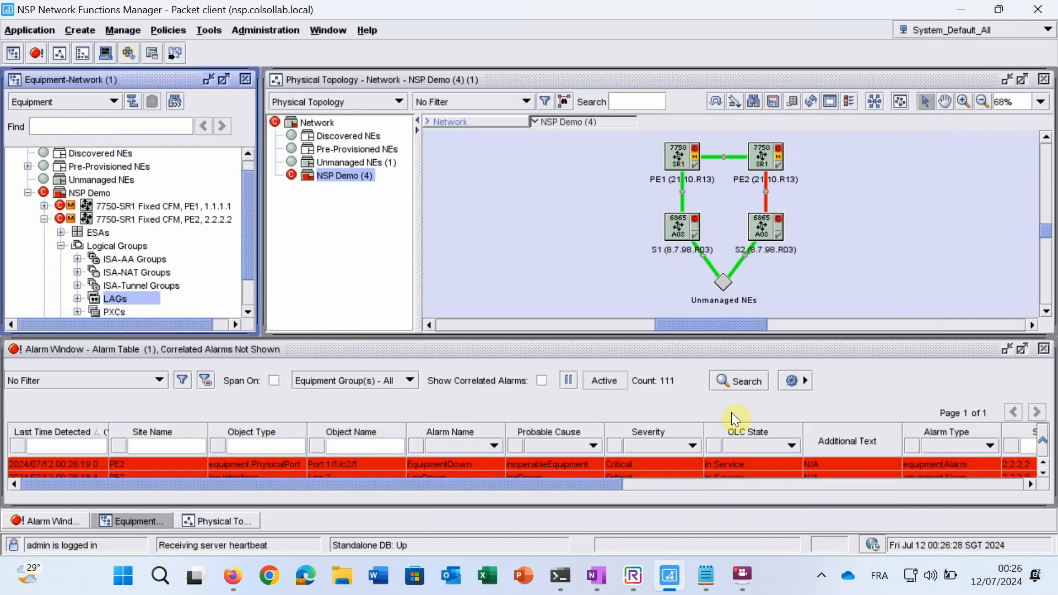
- Start creating a LAG under the logical groups of switch S2 (4.4.4.4)
left_click(44, 219)
left_click(44, 260)
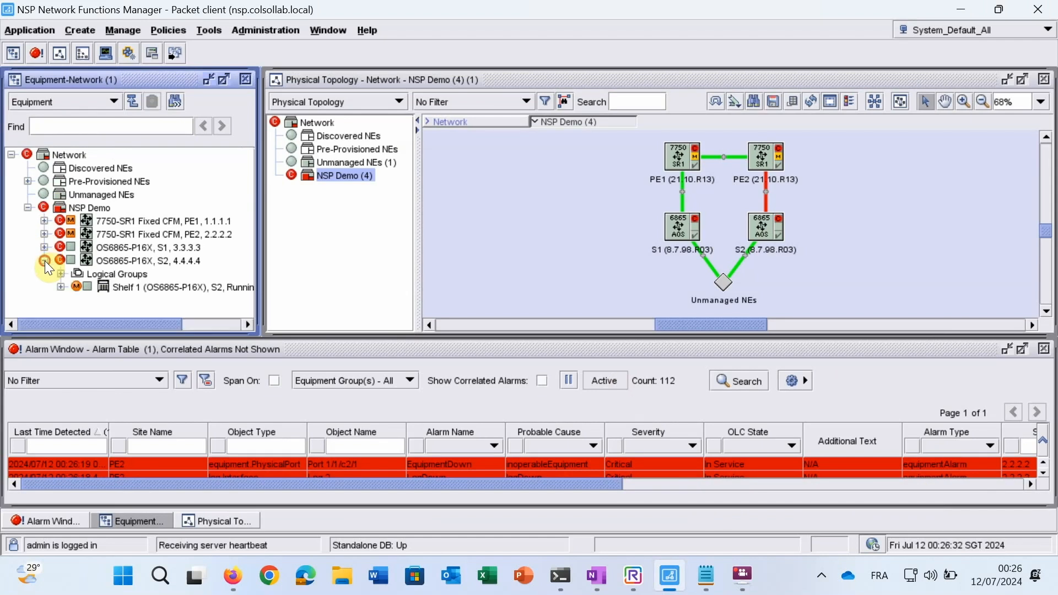
left_click(60, 273)
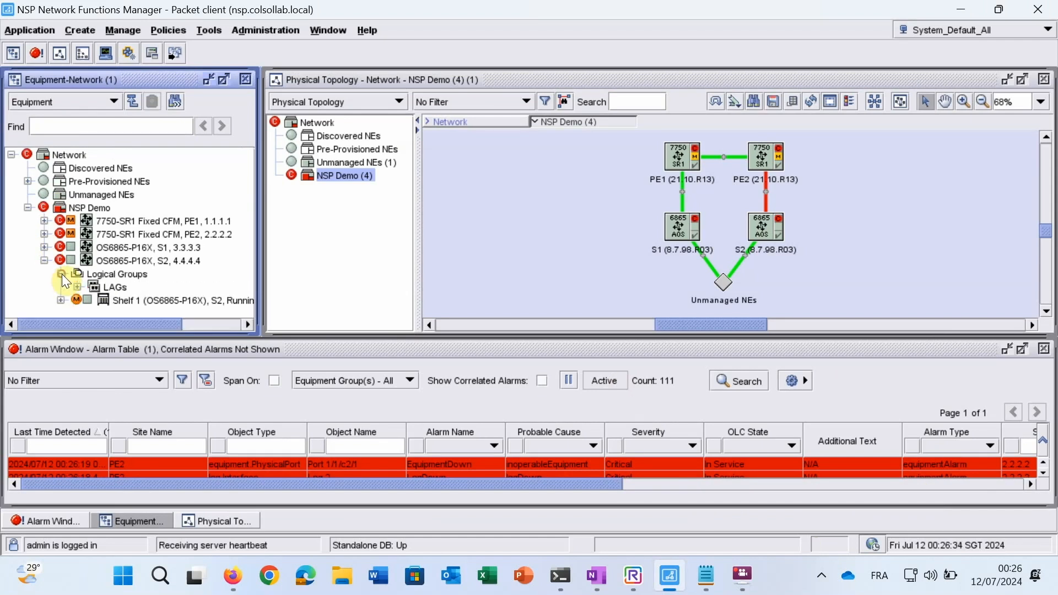
left_click(77, 283)
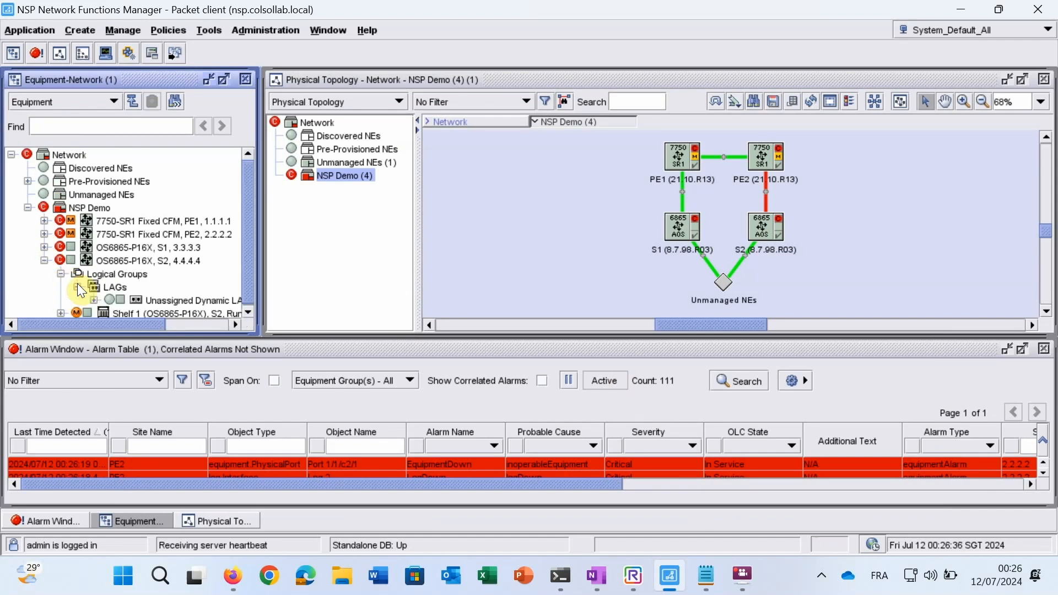
right_click(105, 287)
left_click(135, 299)
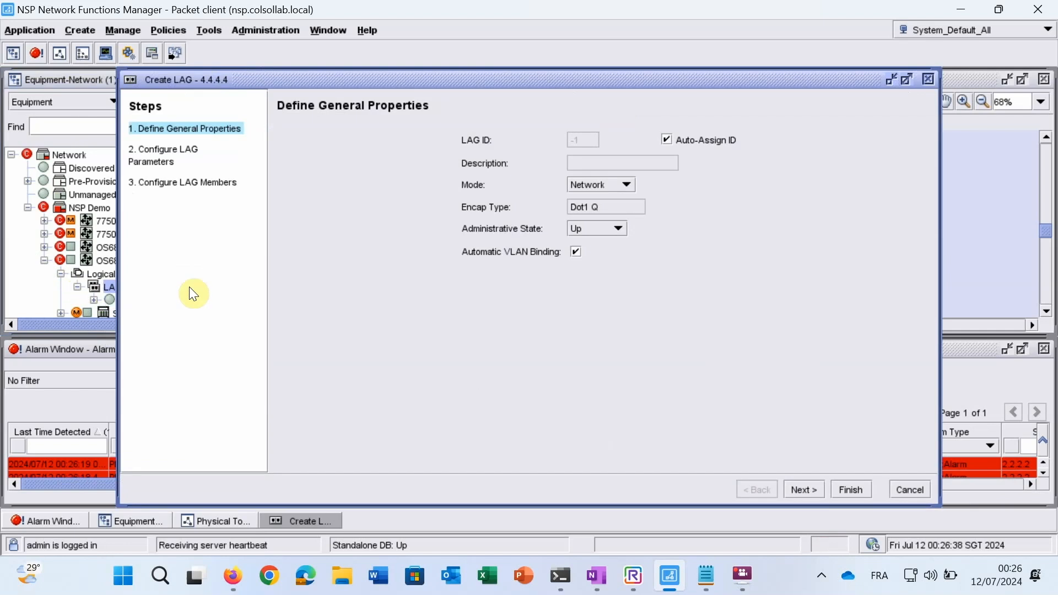
- Turn off automatic ID assignment, set the LAG ID to 2 and choose Access mode for the S2 LAG
left_click(667, 140)
double_click(581, 140)
type("2")
left_click(609, 189)
left_click(603, 200)
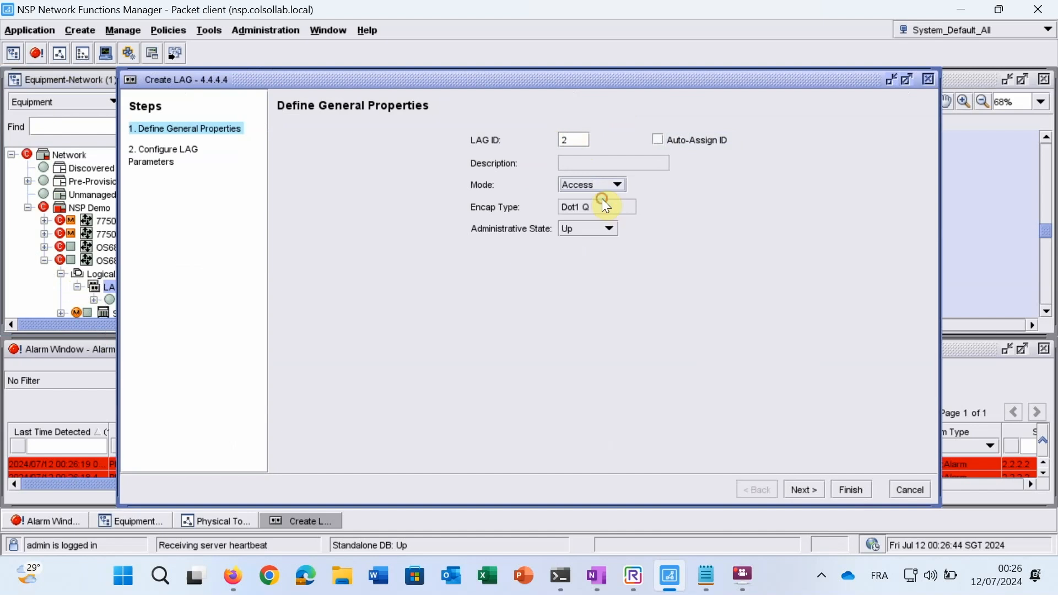
left_click(805, 487)
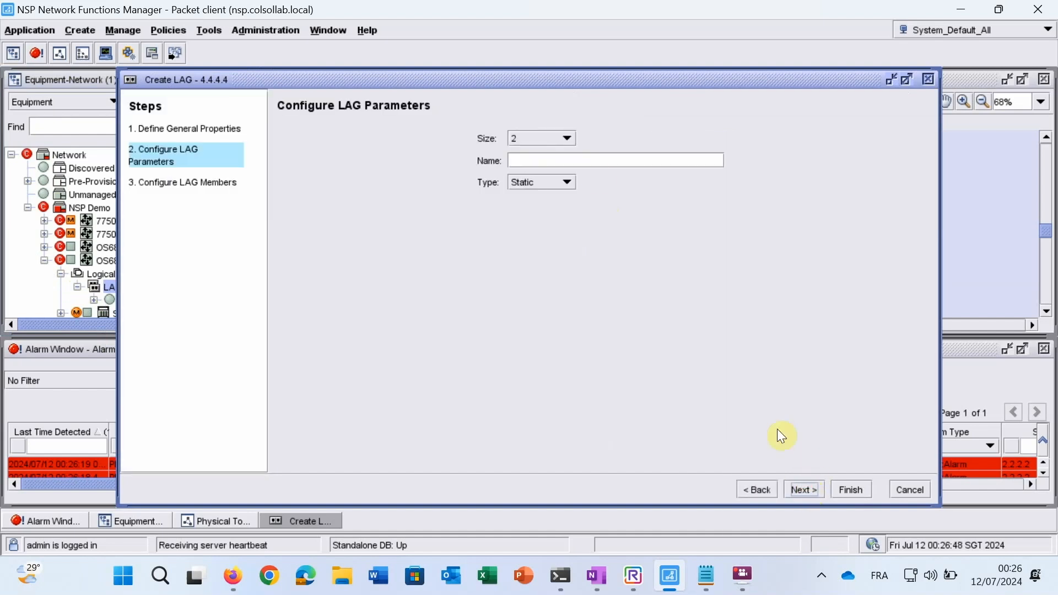
- Configure the S2 LAG with size 1, name TO-PE2 and type Dynamic
left_click(566, 139)
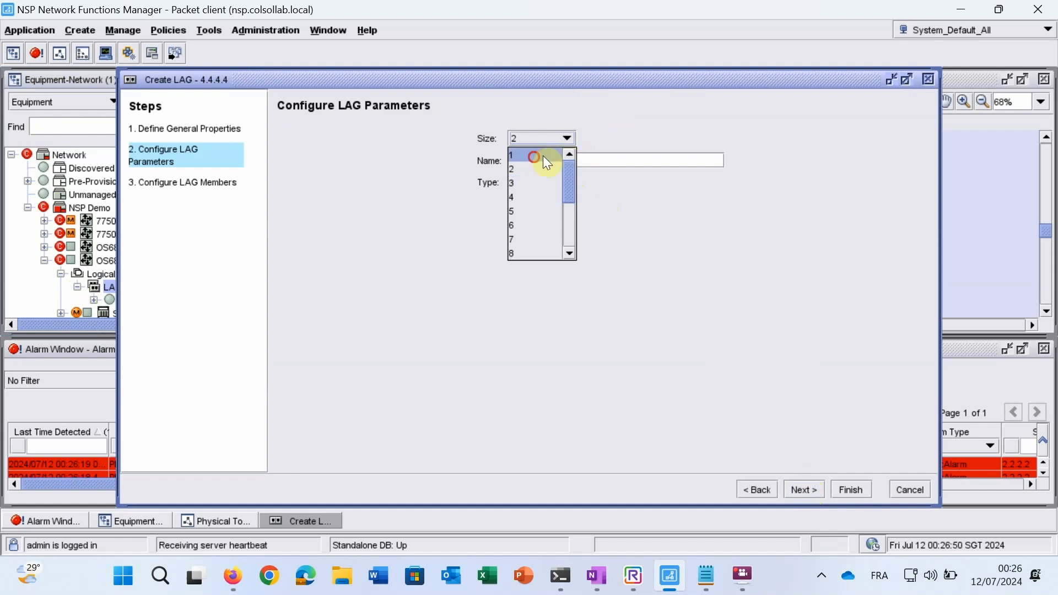
left_click(539, 158)
left_click(540, 161)
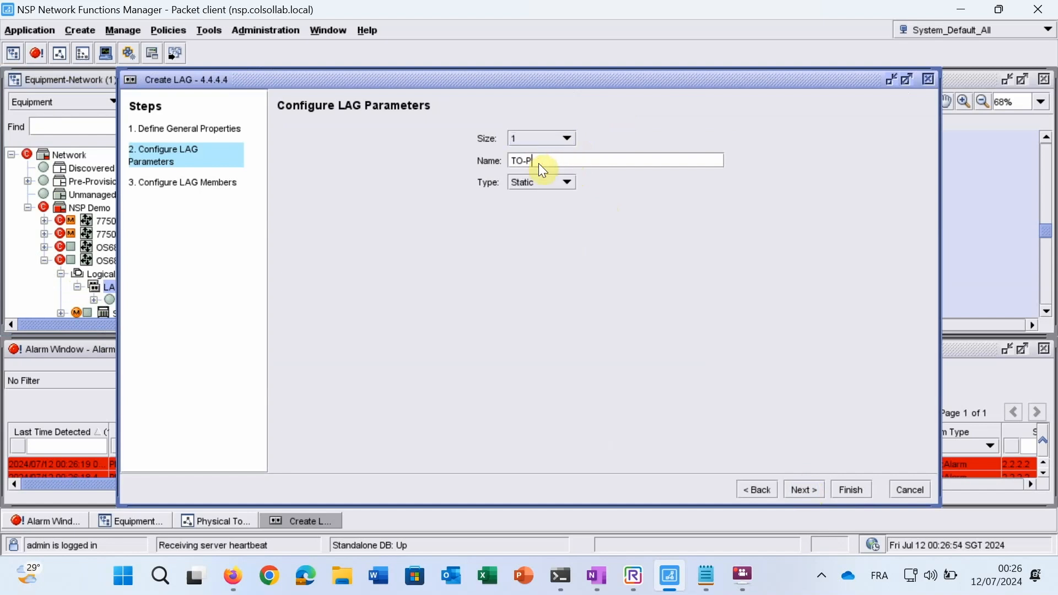
left_click(539, 181)
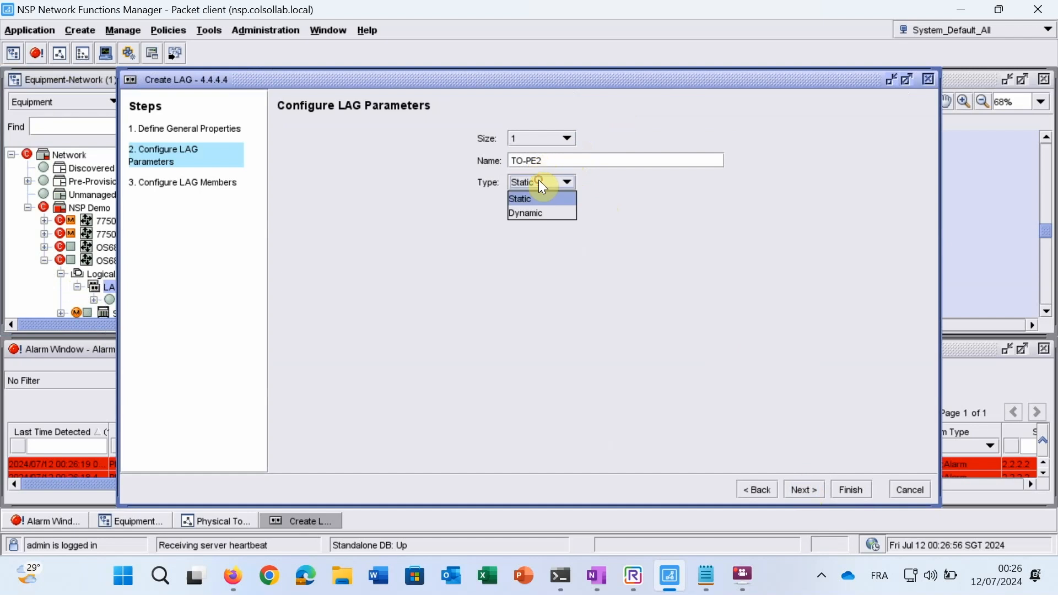
left_click(542, 210)
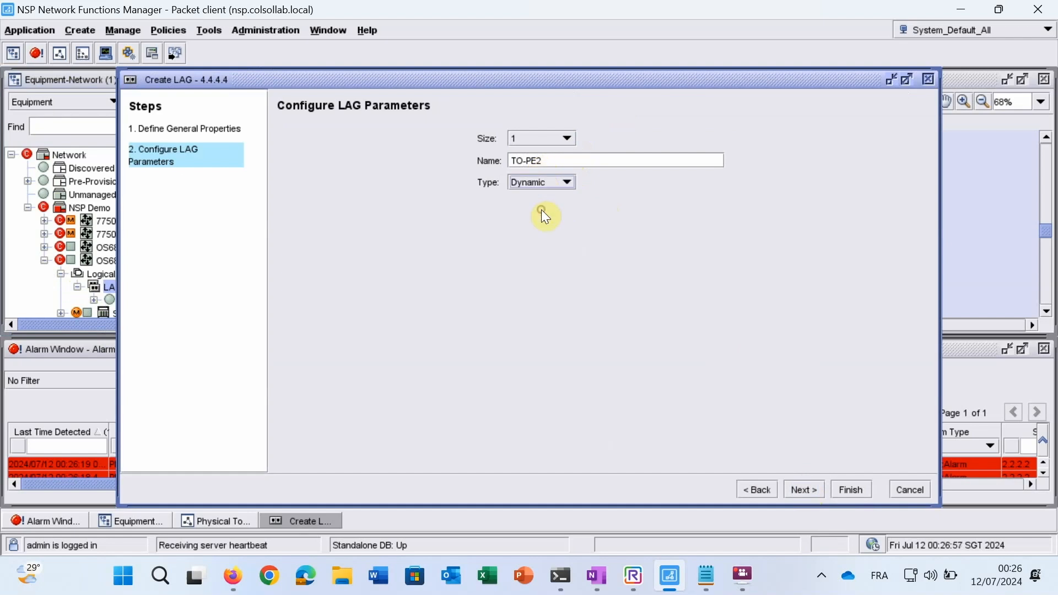
left_click(813, 490)
- Set the LAG's actor administration key to 2 and complete the S2 LAG creation
left_click(506, 150)
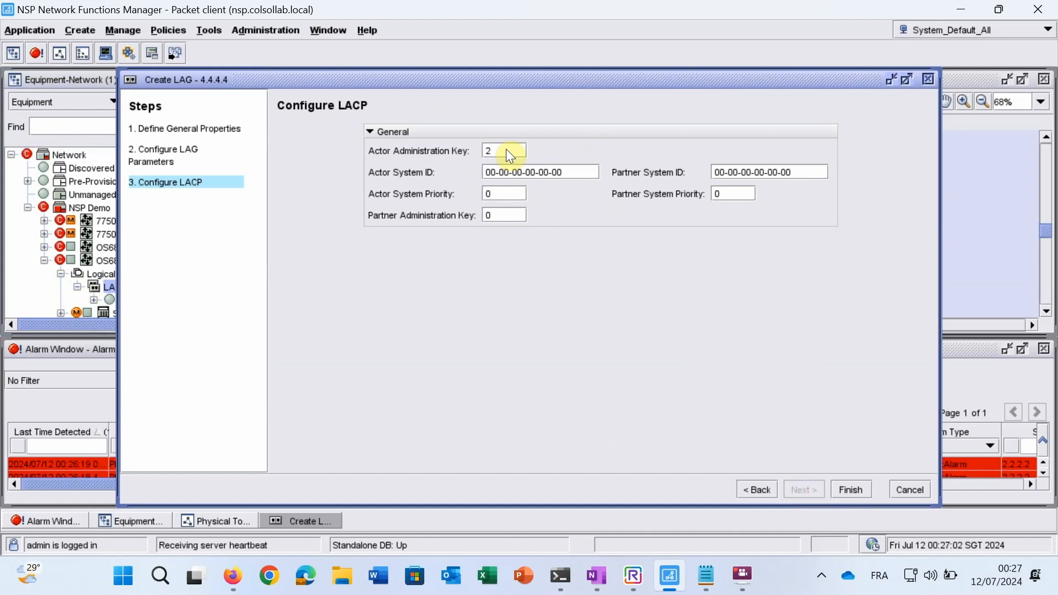
type("2")
left_click(851, 490)
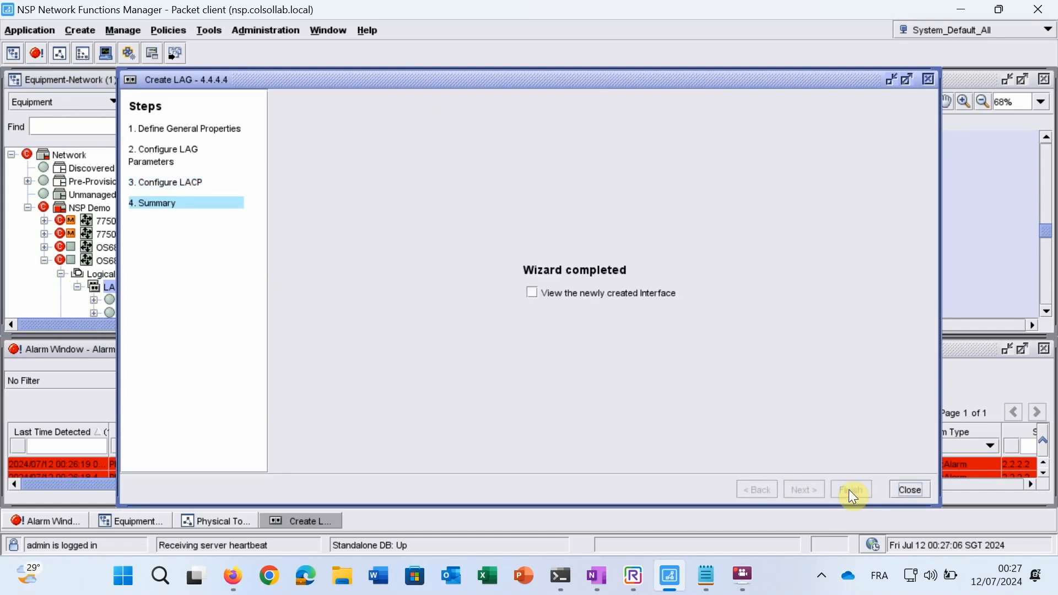
left_click(906, 489)
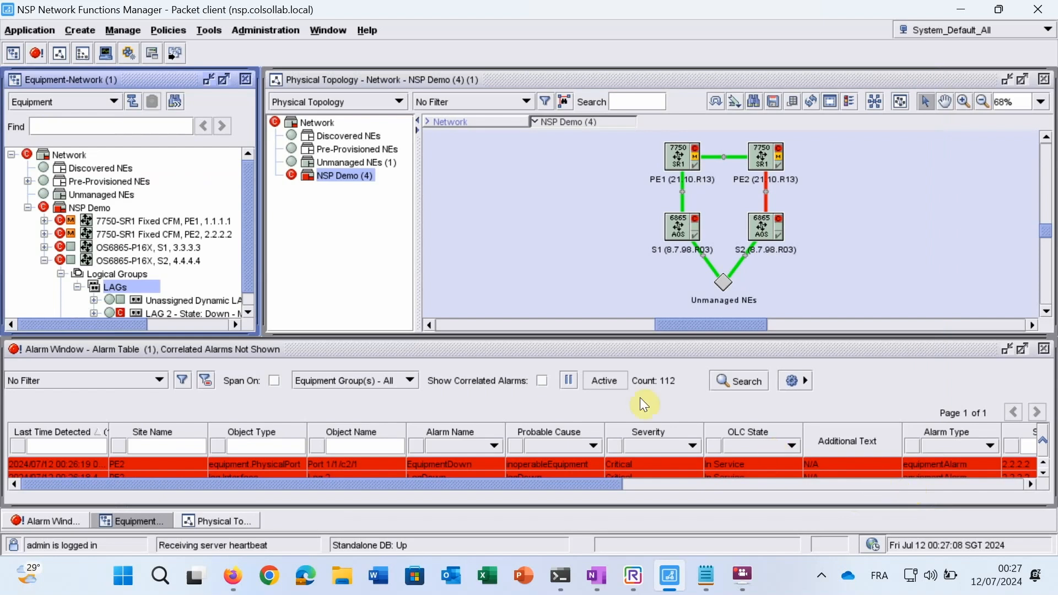
- Start creating a member for S2's unassigned dynamic LAG entry and list its ports of class Gigabit Ethernet
left_click_drag(249, 224, 250, 232)
right_click(146, 285)
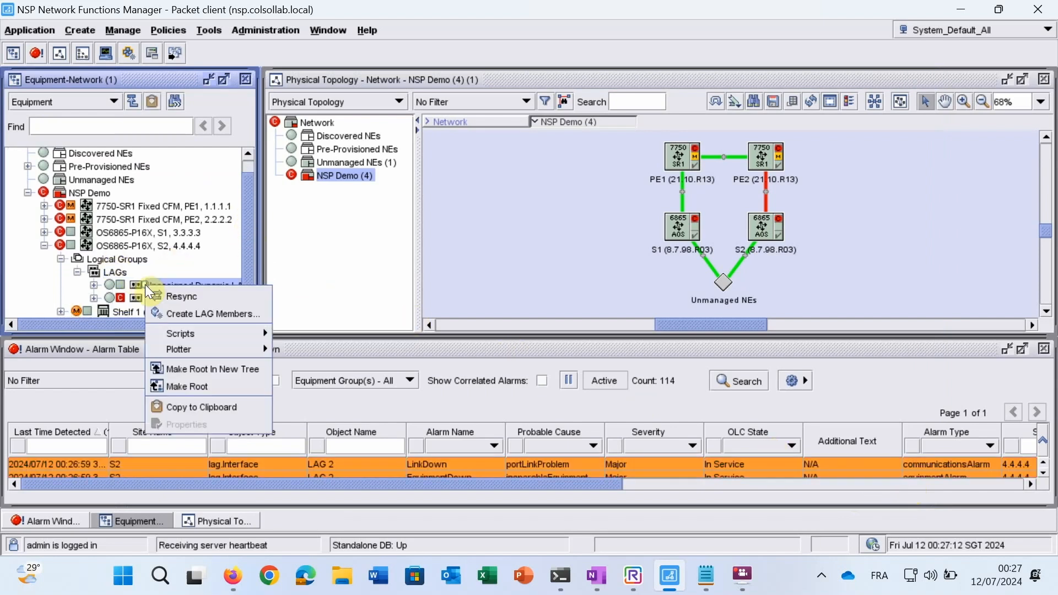
left_click(173, 308)
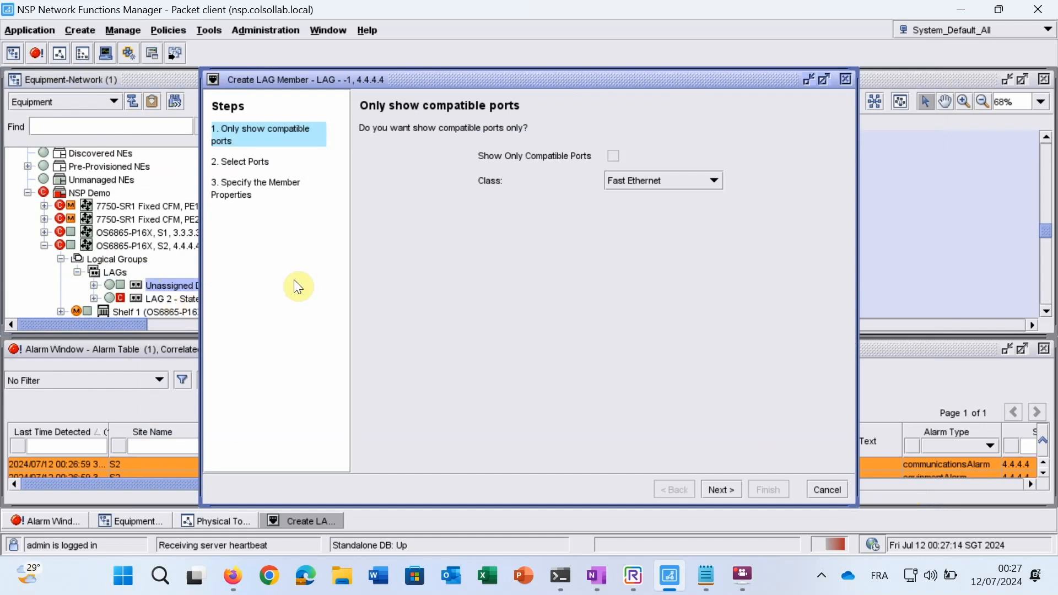
left_click(638, 181)
left_click(641, 204)
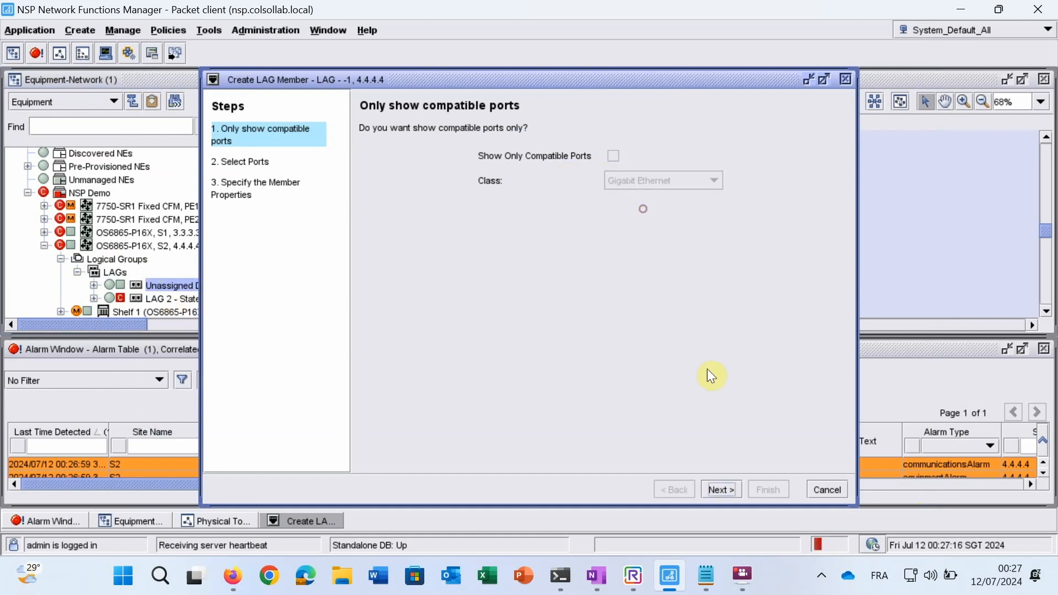
left_click(722, 490)
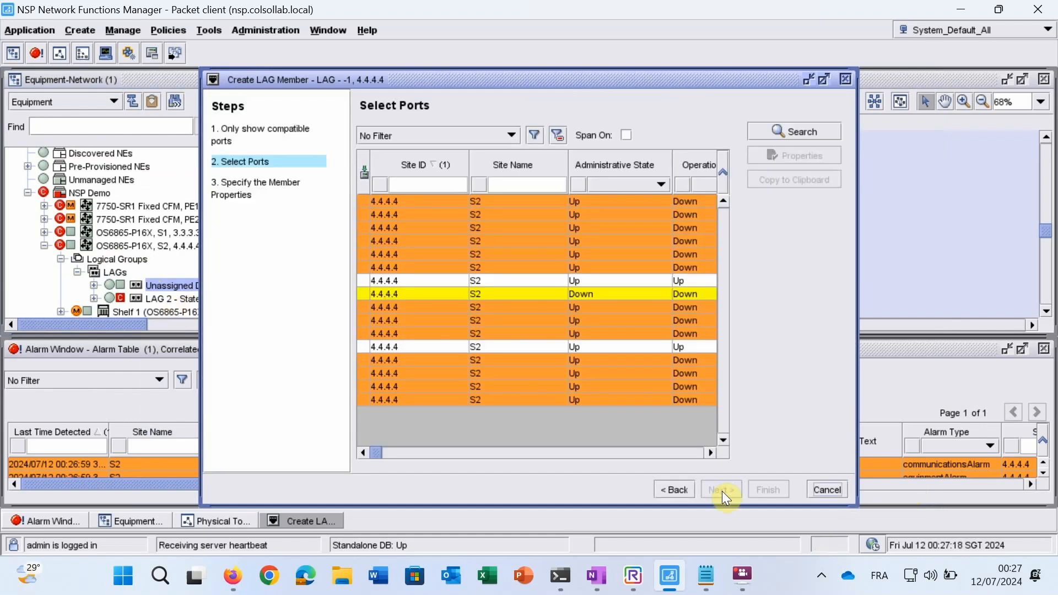
- Add port 1/1/5 of S2 as the LAG member with actor administration key 2 and complete the member creation
left_click_drag(381, 452, 391, 453)
left_click(612, 344)
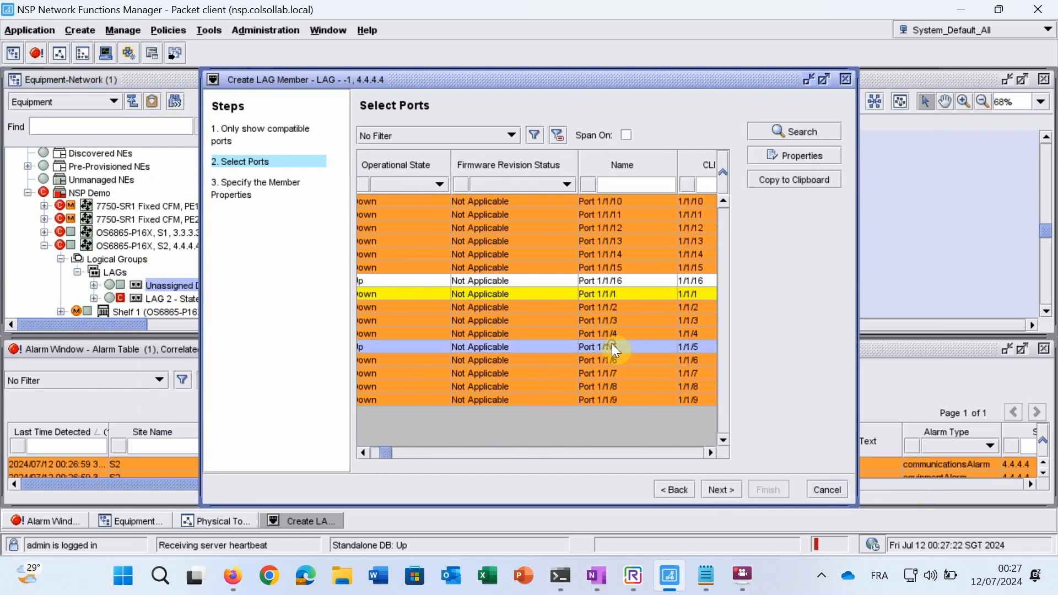
left_click(722, 489)
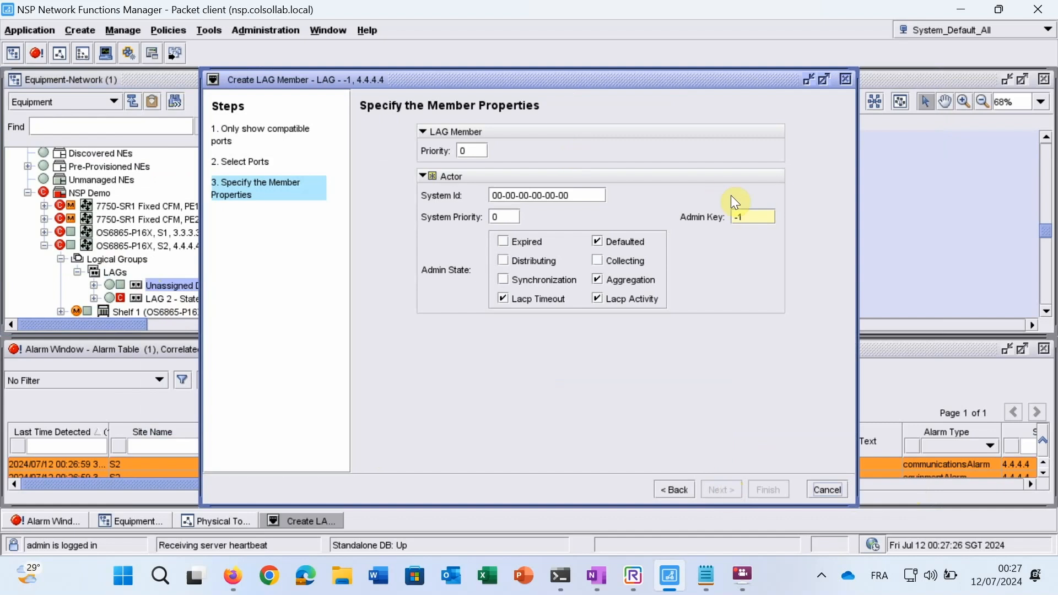
left_click(726, 218)
type("2")
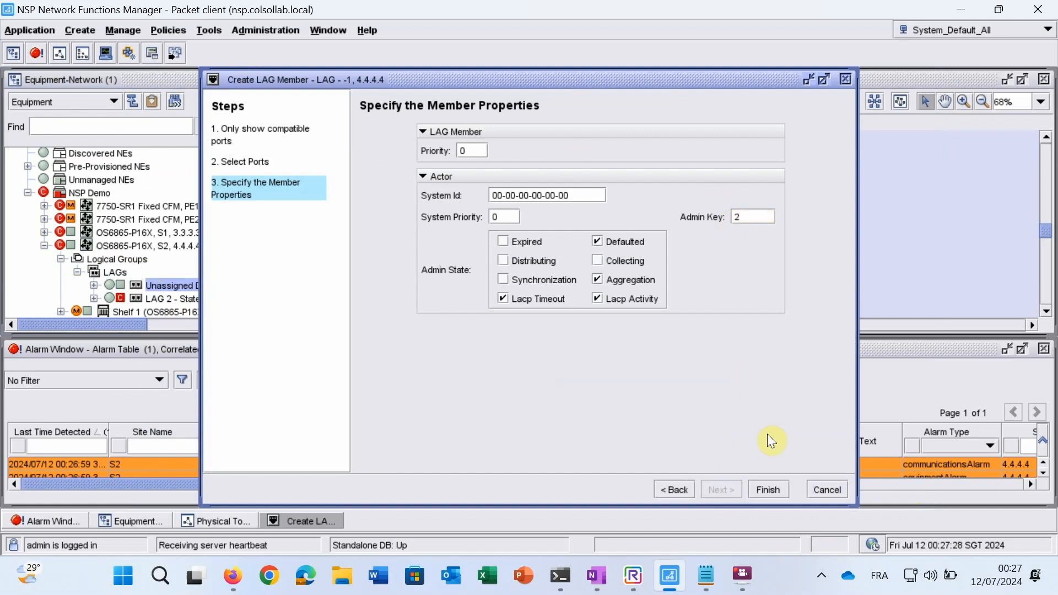
left_click(772, 489)
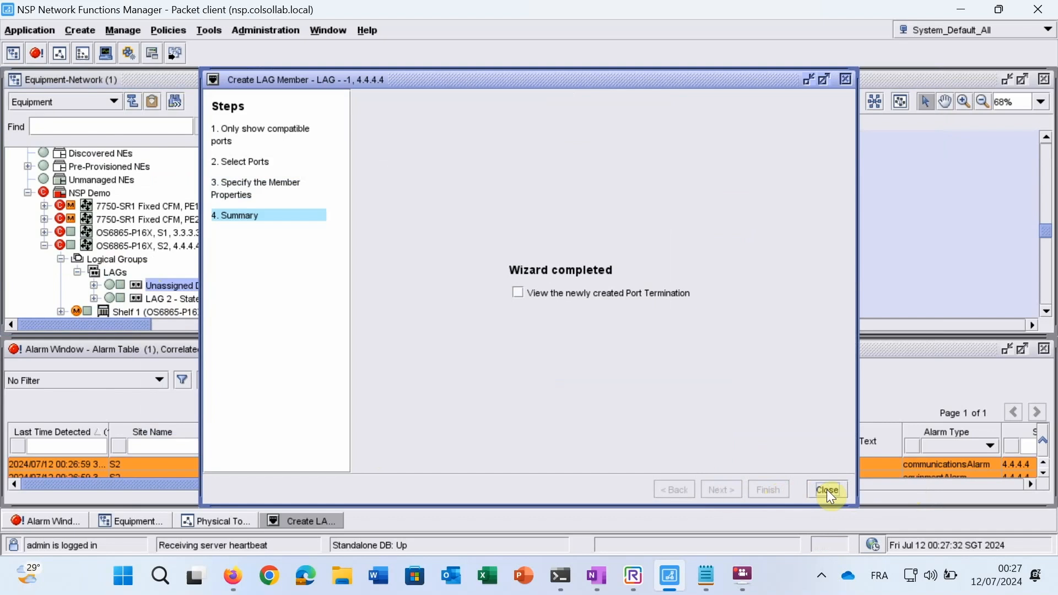
left_click(828, 490)
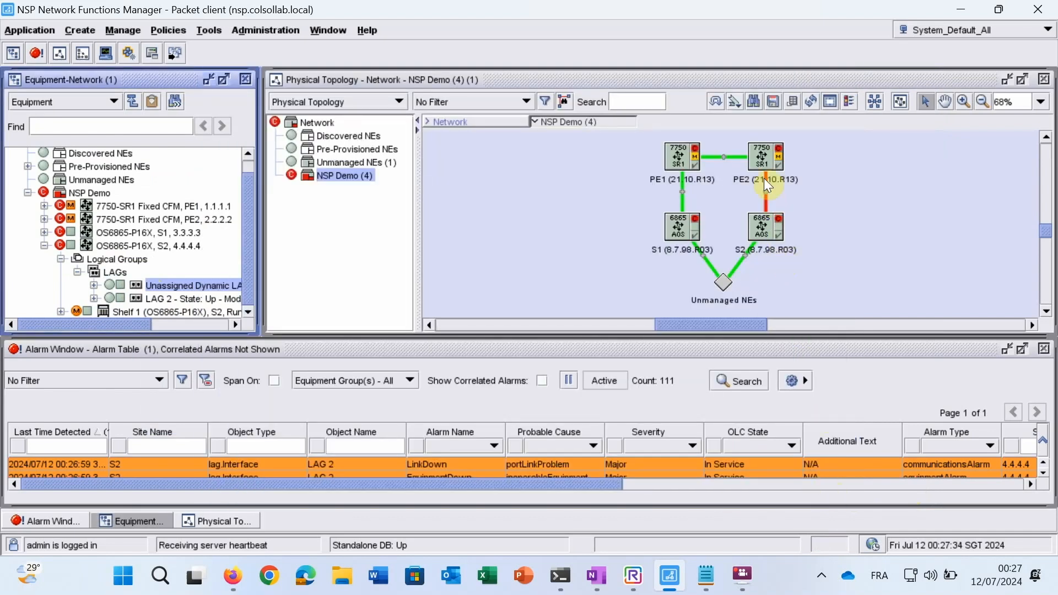
- Resync all MIBs of router PE2 from the physical topology map and confirm the resync
left_click(762, 162)
right_click(761, 159)
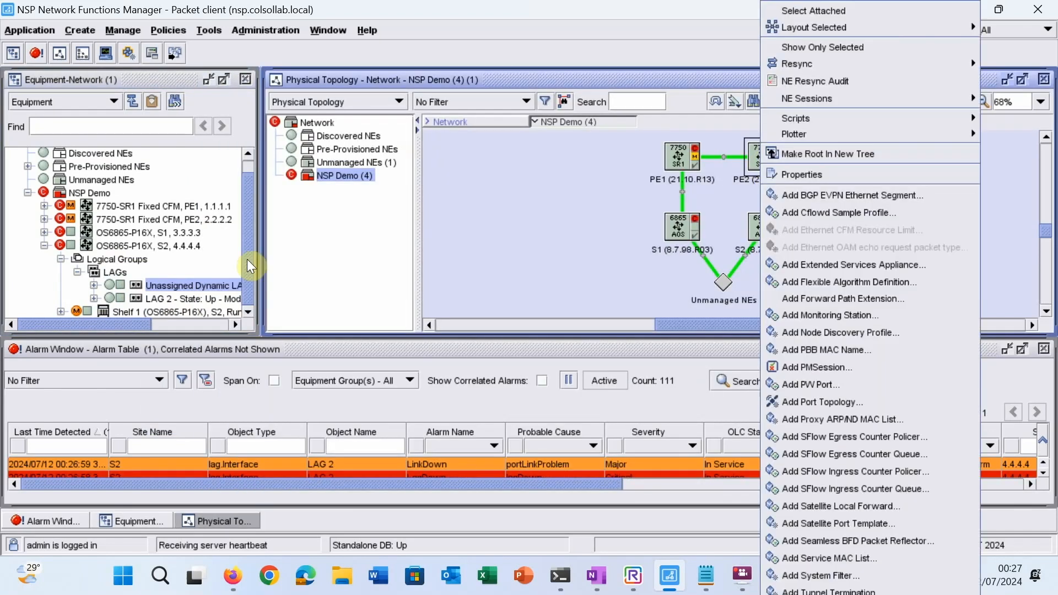
mouse_move(774, 65)
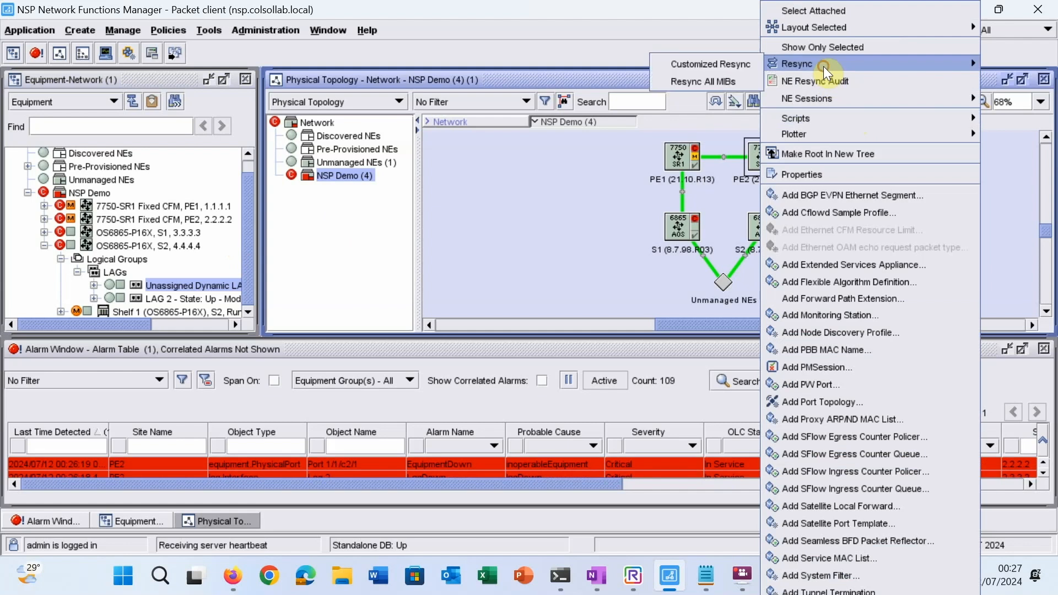
left_click(733, 82)
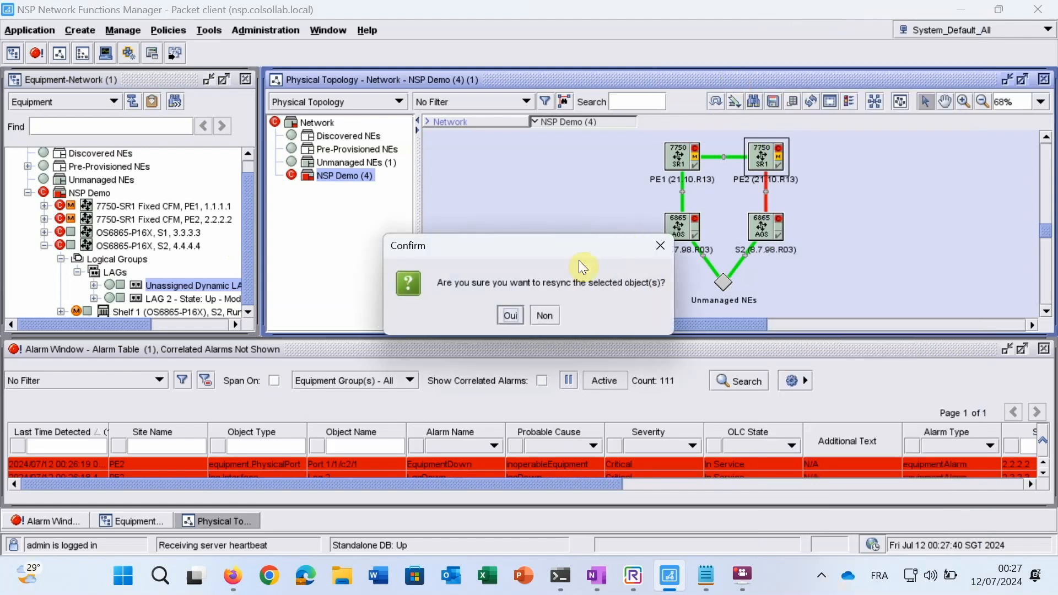
left_click(511, 319)
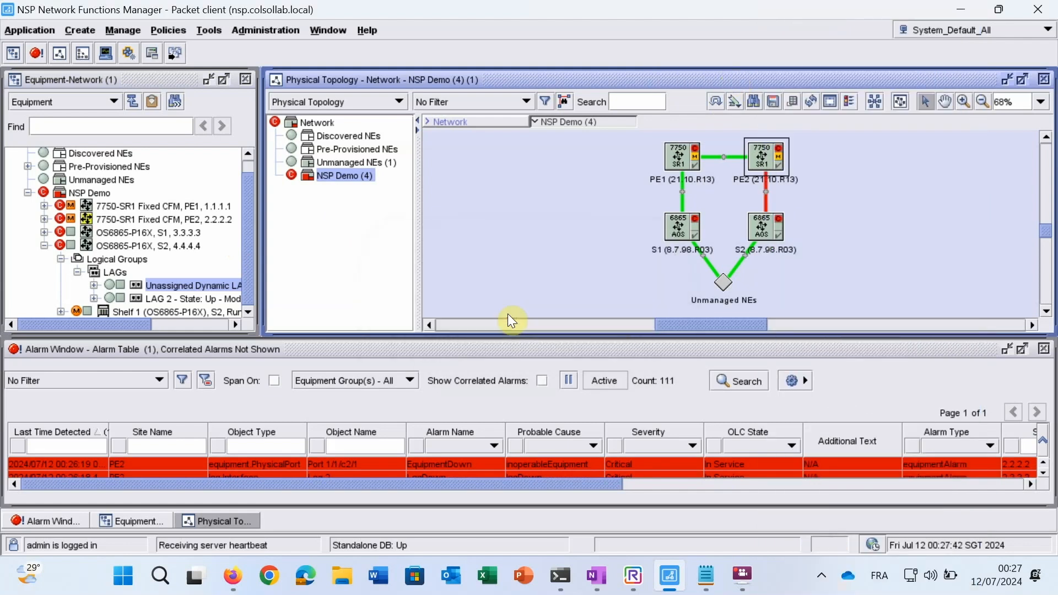
- Start creating a VPLS service from service management and assign the Default customer to it
left_click(114, 33)
mouse_move(115, 51)
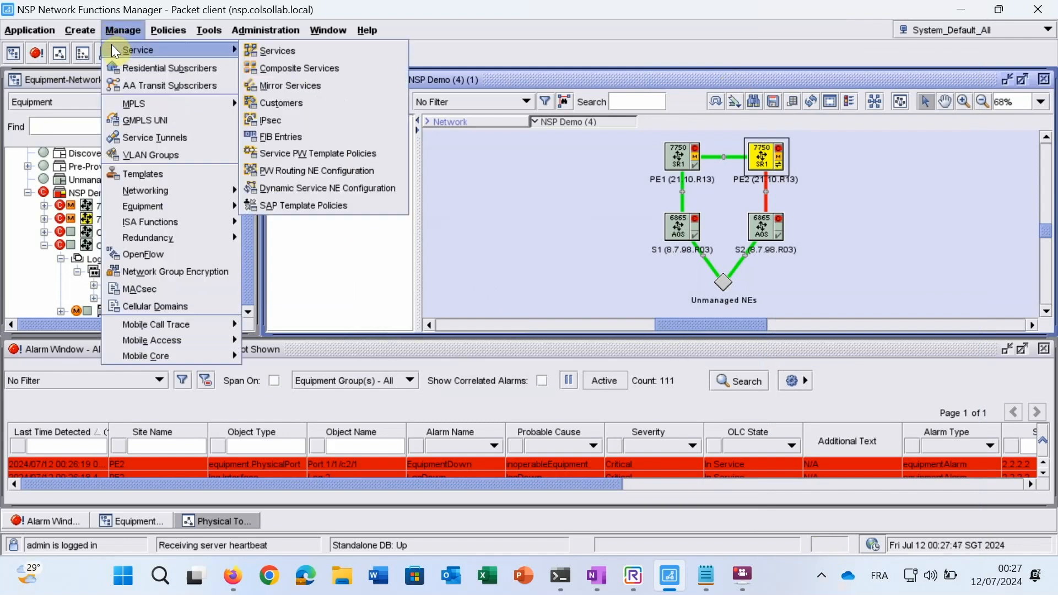
left_click(264, 50)
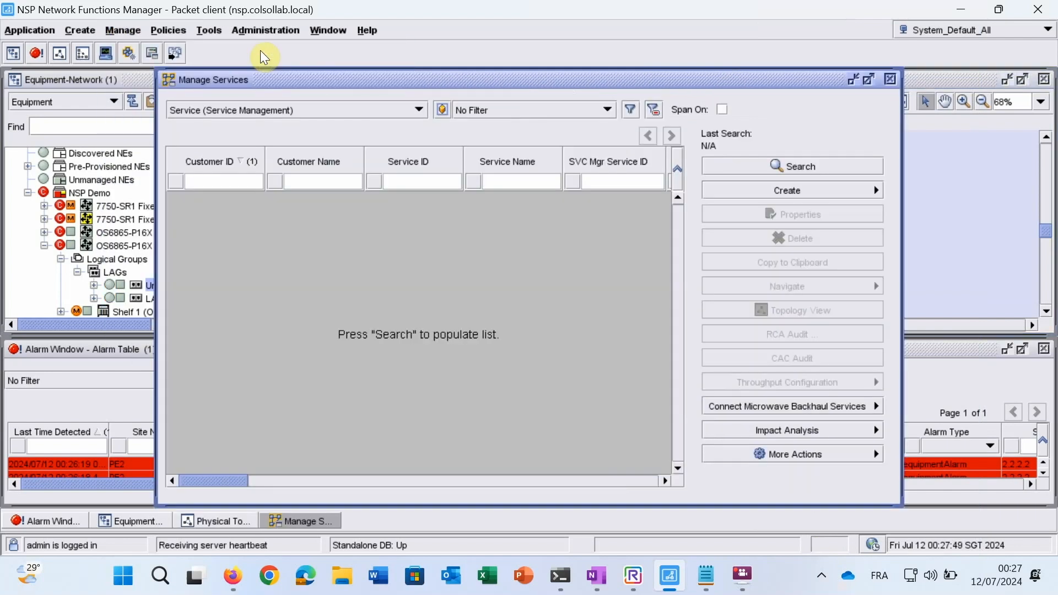
left_click(806, 189)
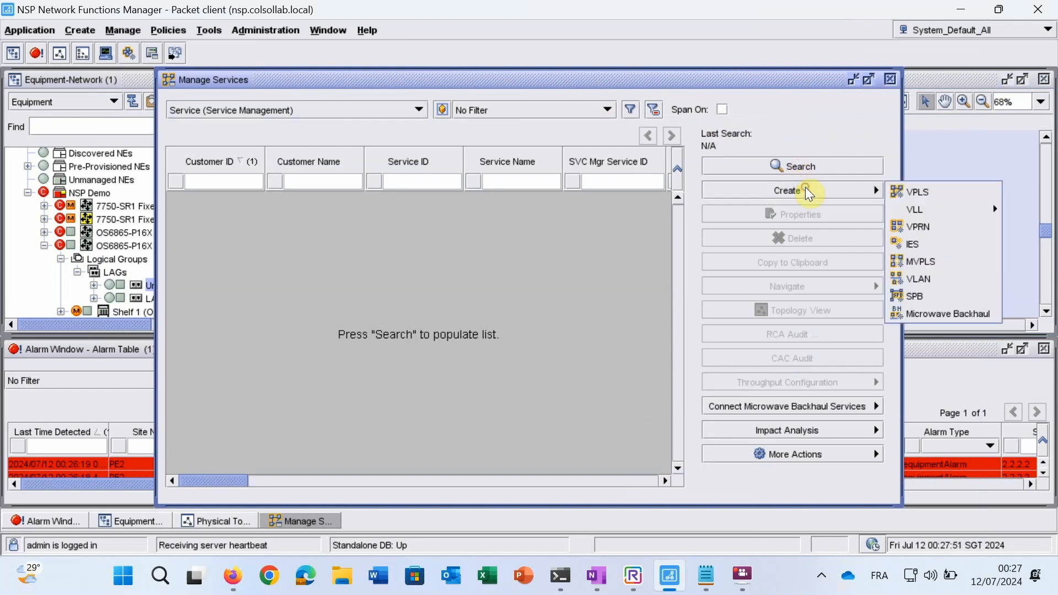
left_click(937, 192)
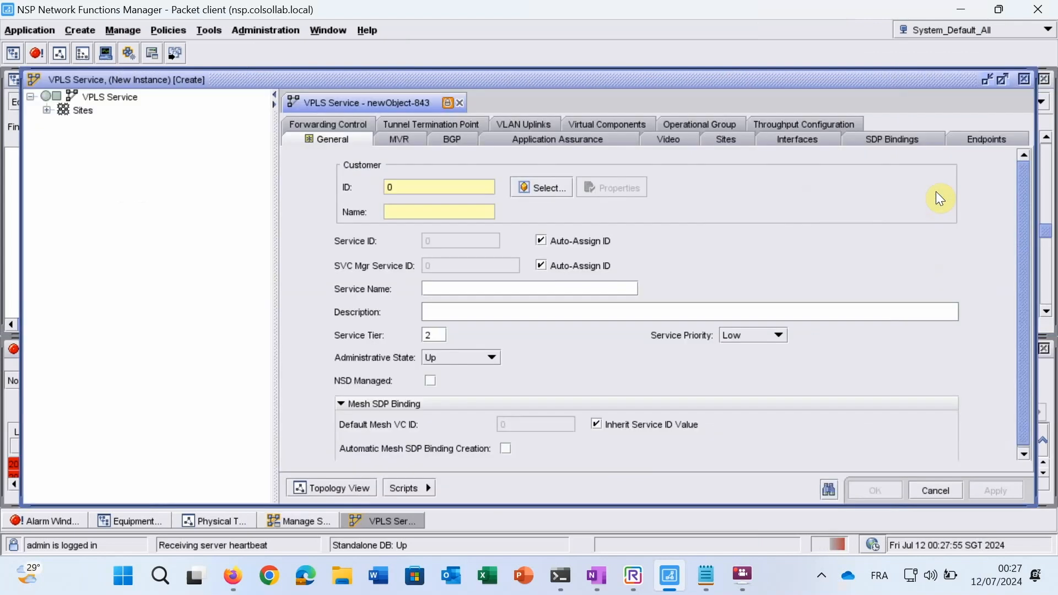
left_click(546, 188)
left_click(722, 271)
left_click(832, 281)
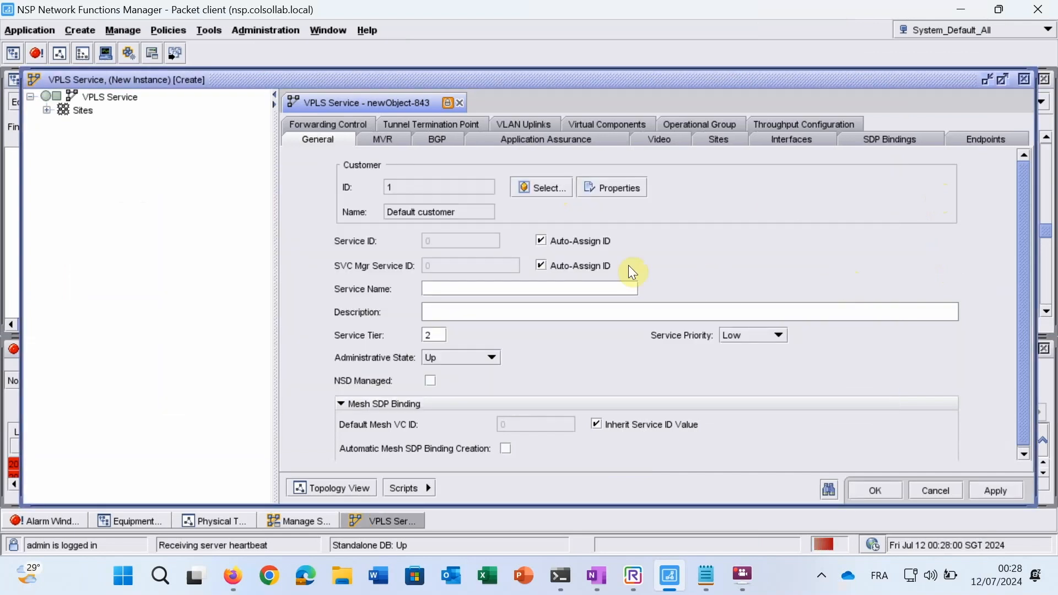
- Turn off automatic service ID assignment, set the service ID to 10 and enter DATA_CustomerX as both service name and description
left_click(541, 240)
left_click(472, 242)
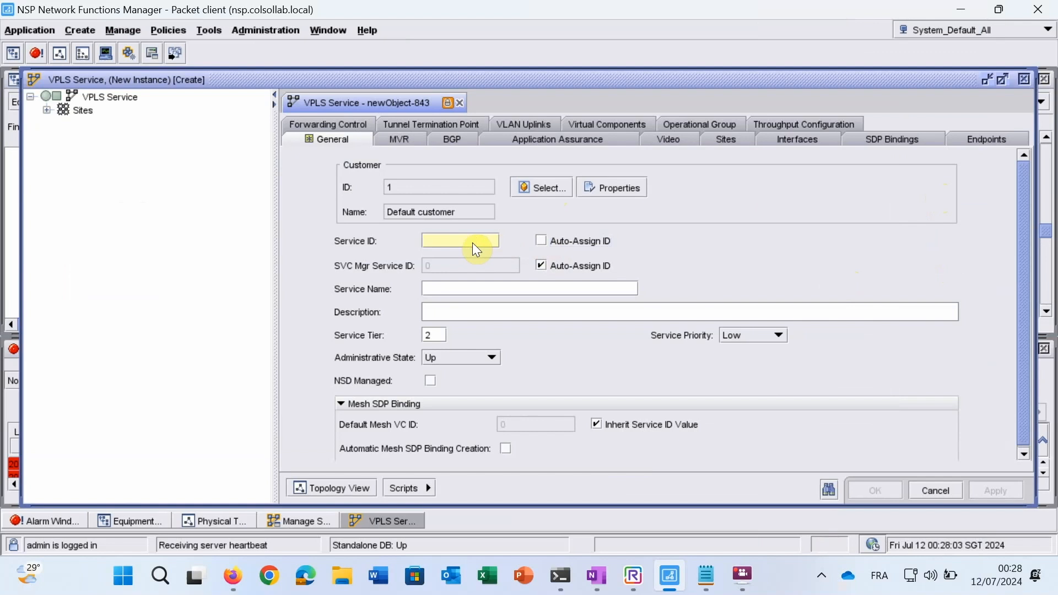
type("10")
left_click(468, 288)
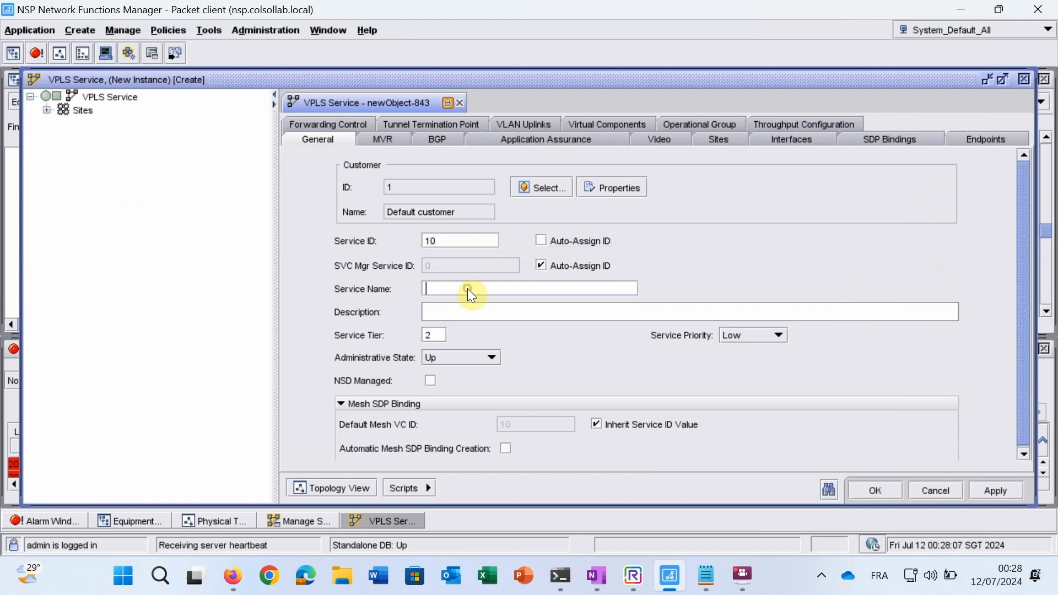
type("DATA_CustomerX")
double_click(467, 289)
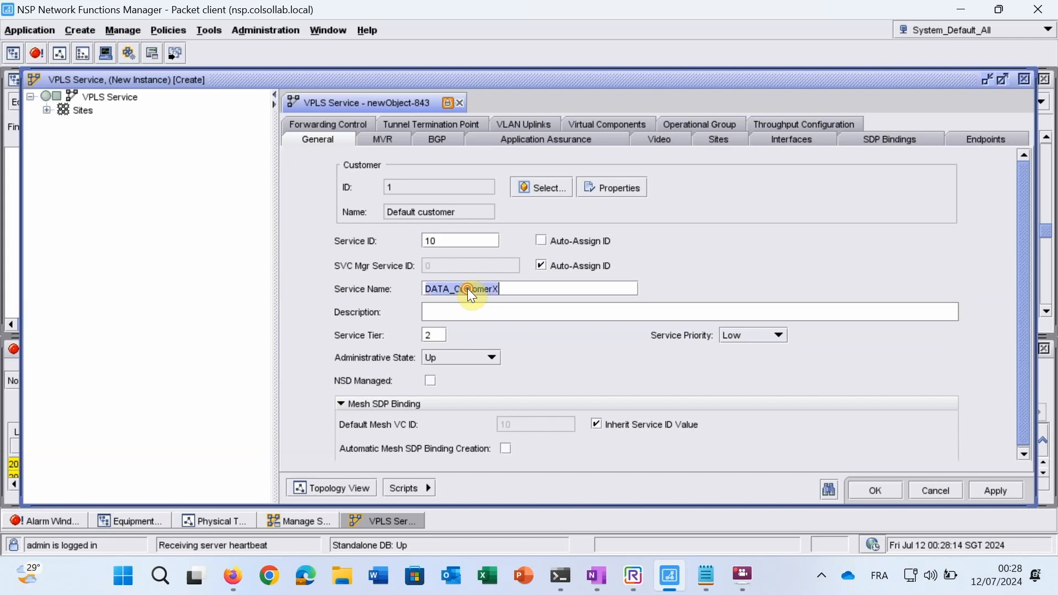
key("ctrl+c")
left_click(468, 306)
key("ctrl+v")
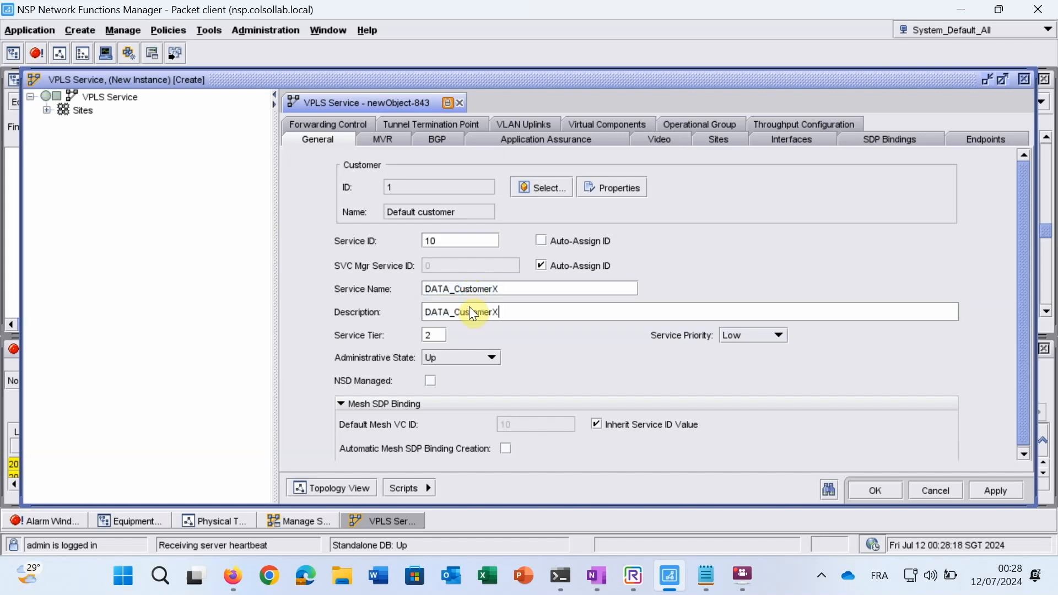
- Add routers PE1 and PE2 as VPLS sites of the service
right_click(75, 107)
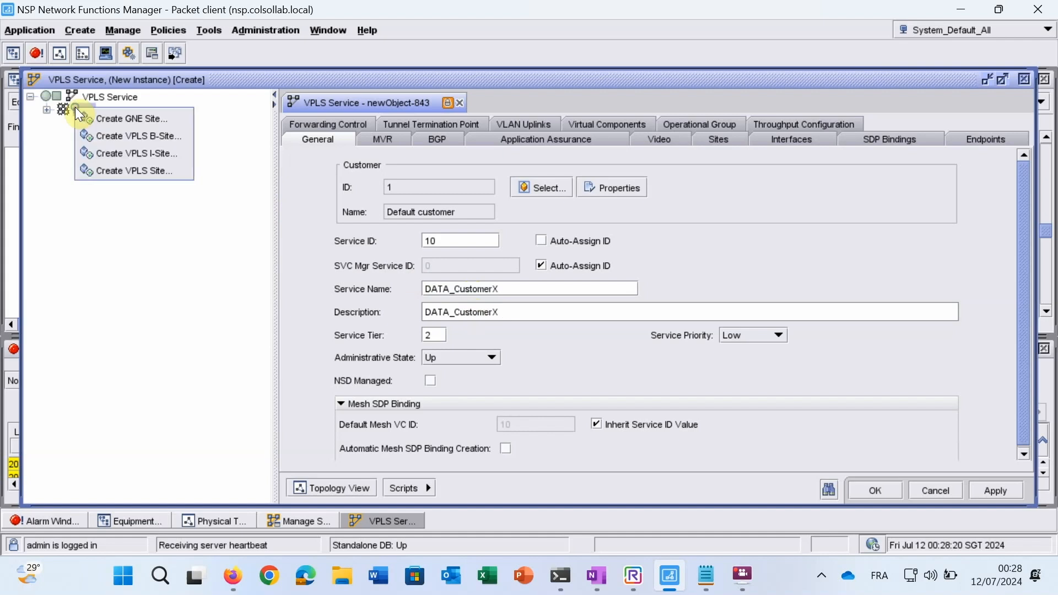
left_click(118, 170)
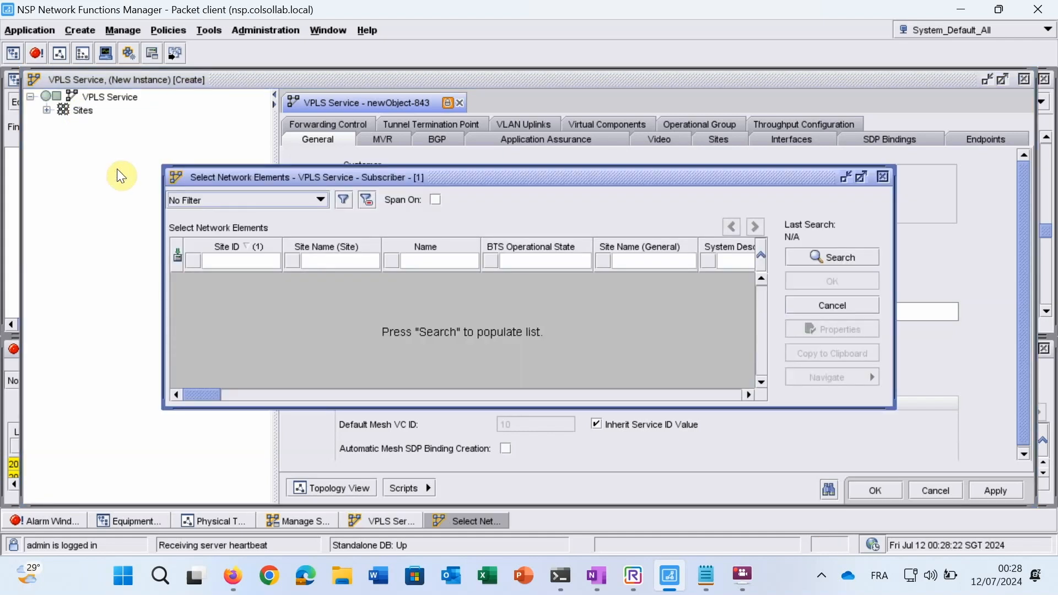
left_click(829, 257)
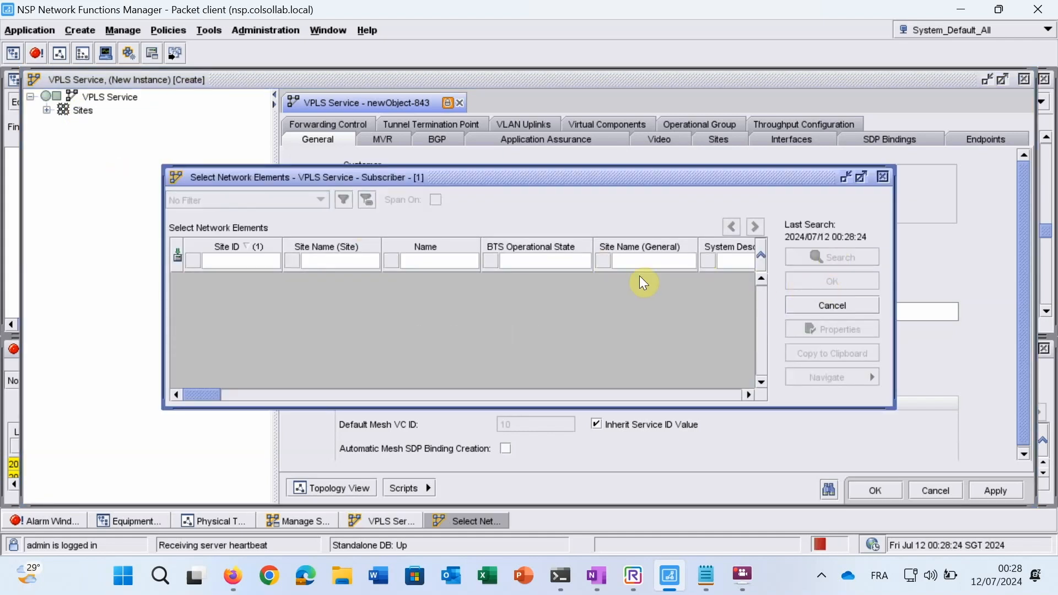
left_click(534, 278)
left_click(533, 291, "shift")
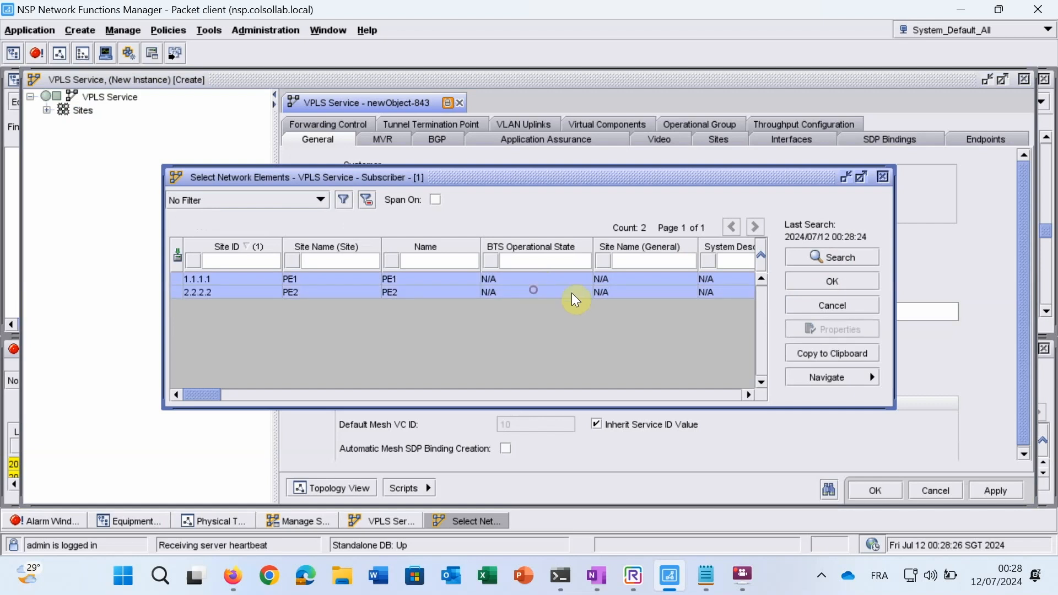
left_click(829, 281)
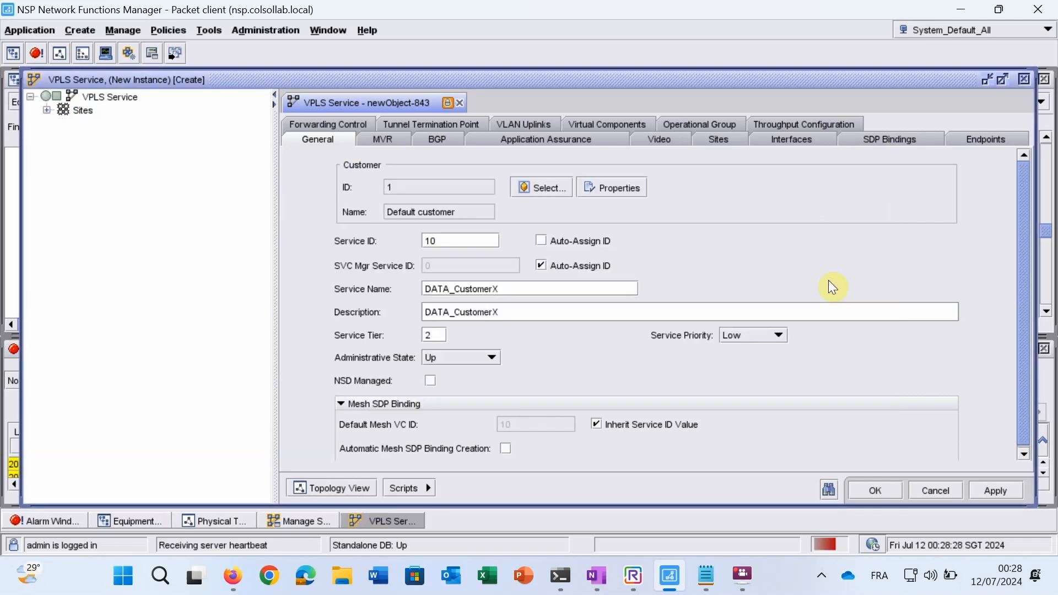
- Start creating a VPLS L2 access interface on the PE1 site with Lag 2 as its terminating port
left_click(46, 110)
left_click(63, 124)
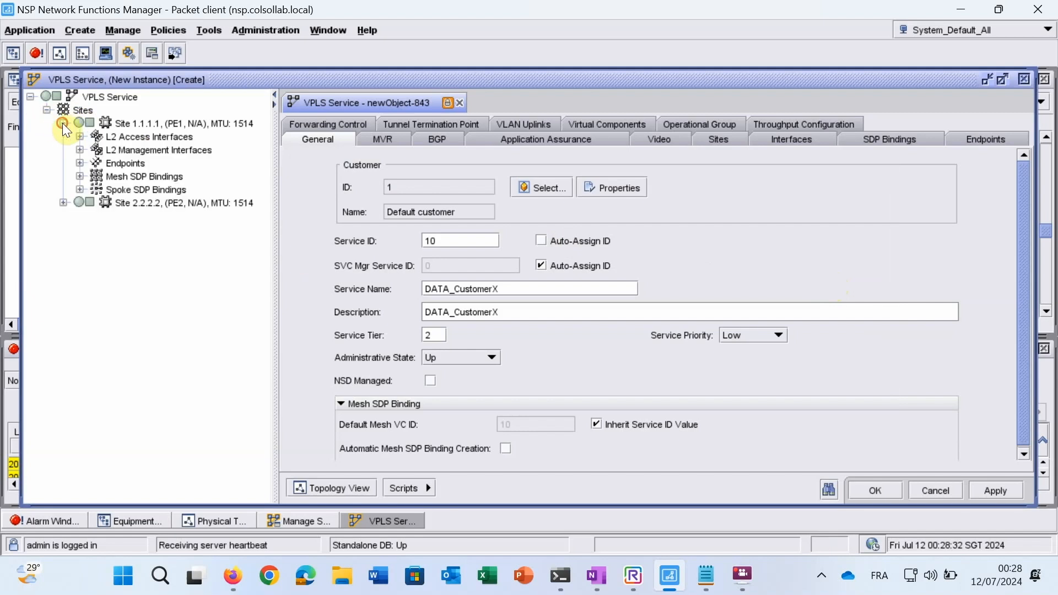
right_click(118, 135)
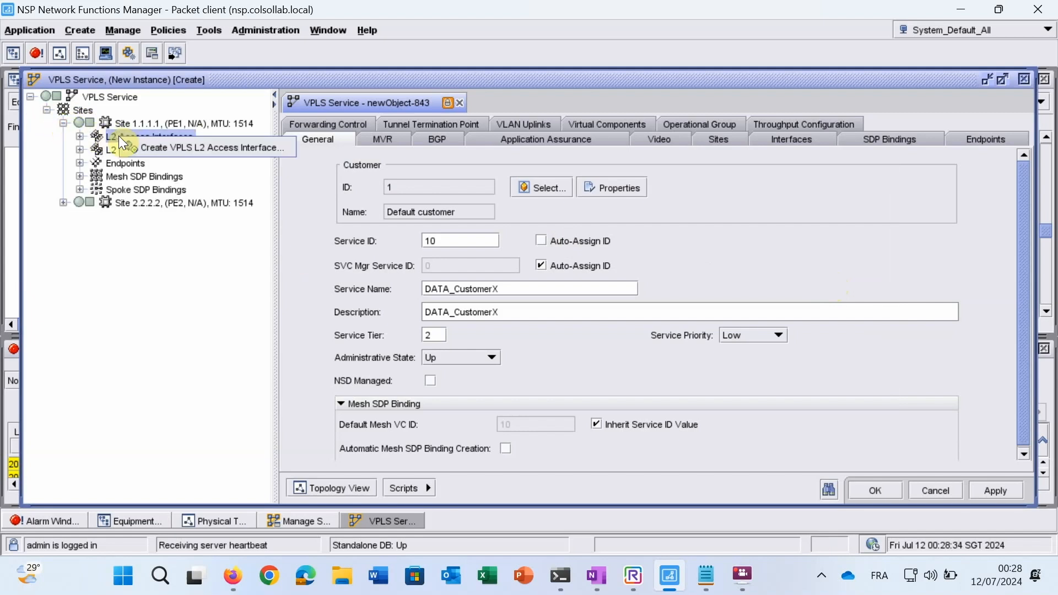
left_click(126, 142)
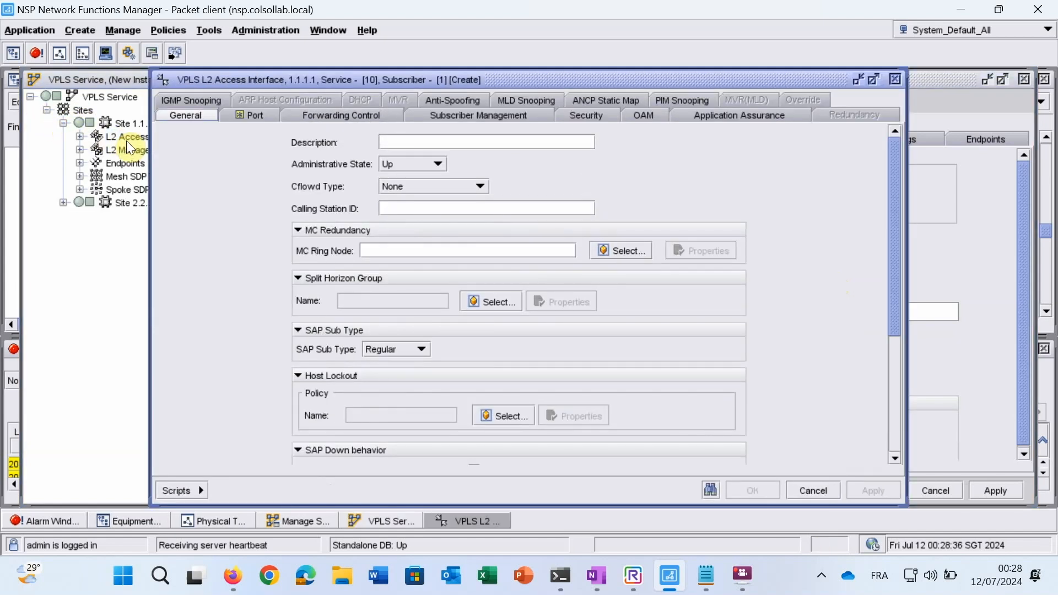
left_click(241, 117)
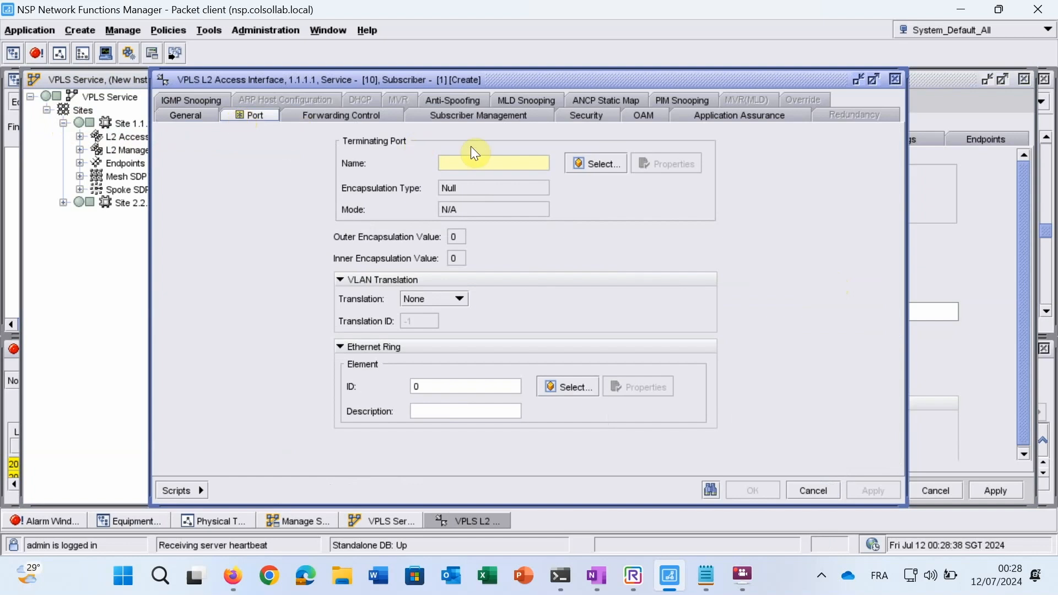
left_click(587, 164)
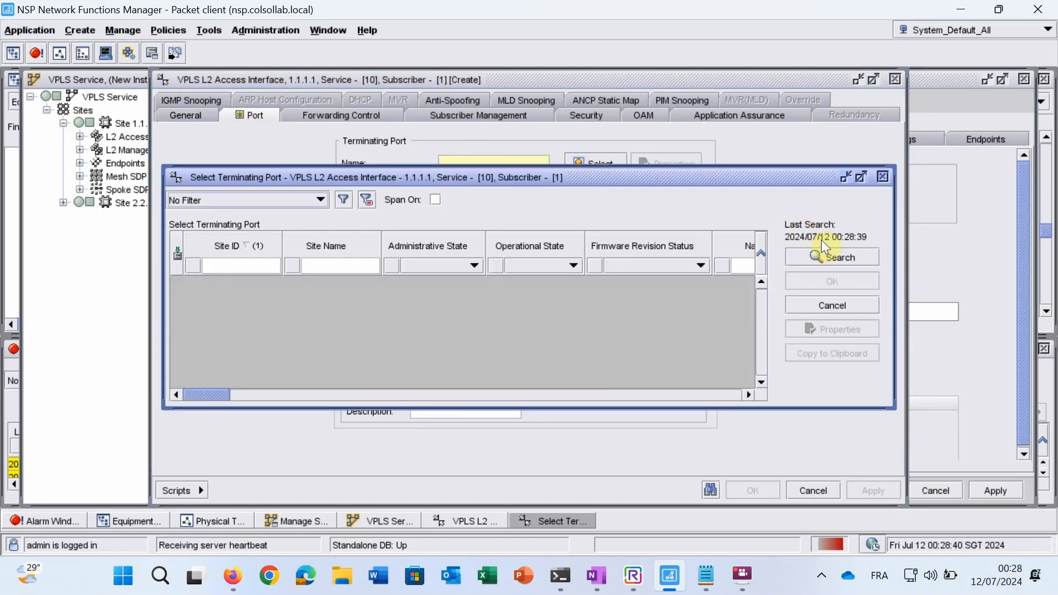
left_click(834, 252)
left_click(706, 281)
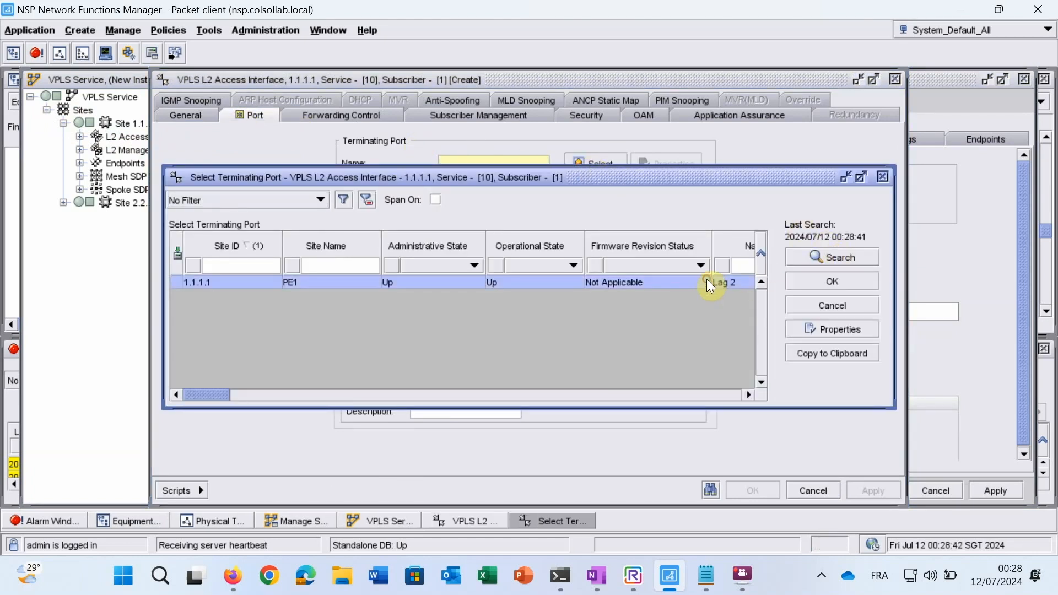
left_click(811, 283)
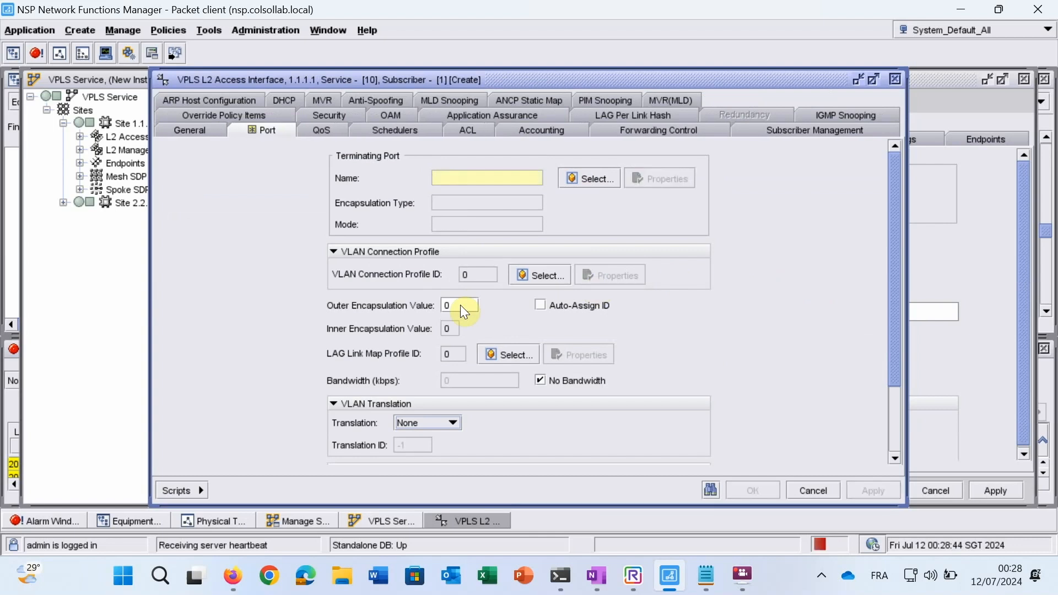
- Set the PE1 access interface's outer encapsulation value to 10 and confirm the interface
left_click(461, 305)
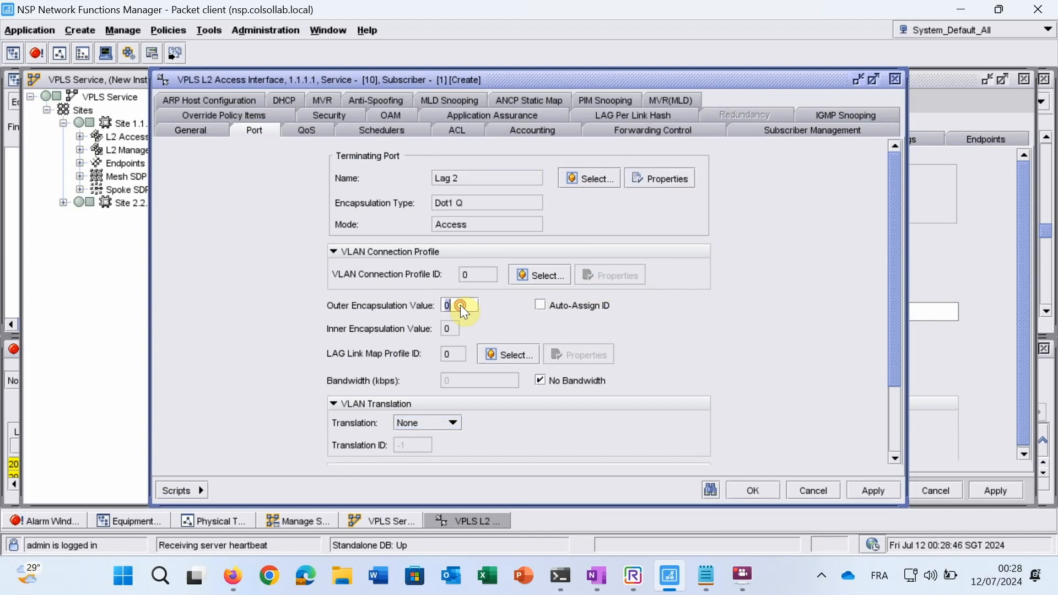
type("10")
left_click(754, 489)
left_click(528, 307)
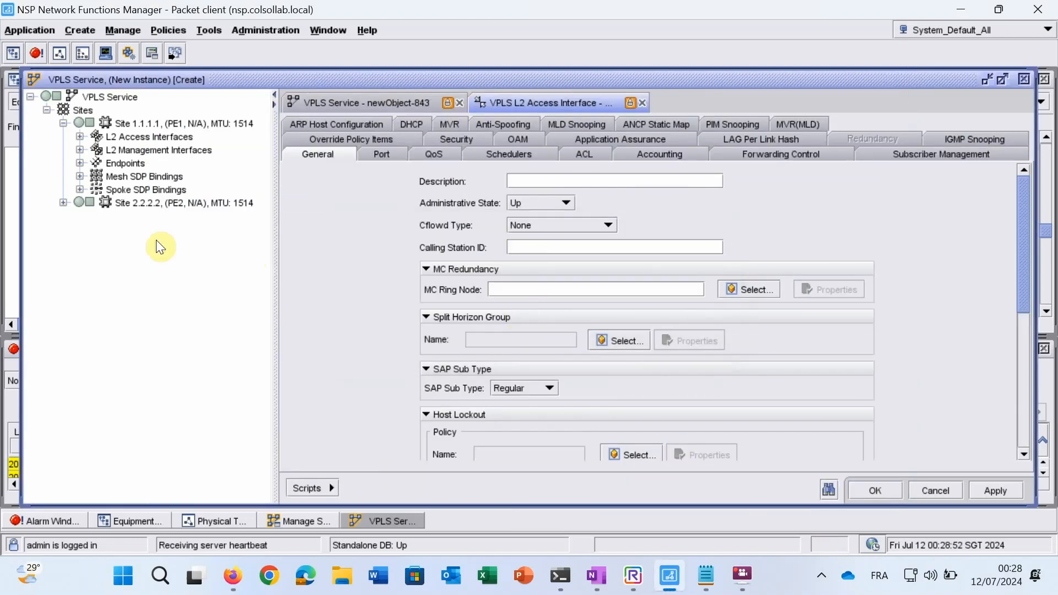
- Start creating a VPLS L2 access interface on the PE2 site with Lag 2 as its terminating port
left_click(63, 203)
right_click(121, 213)
left_click(132, 217)
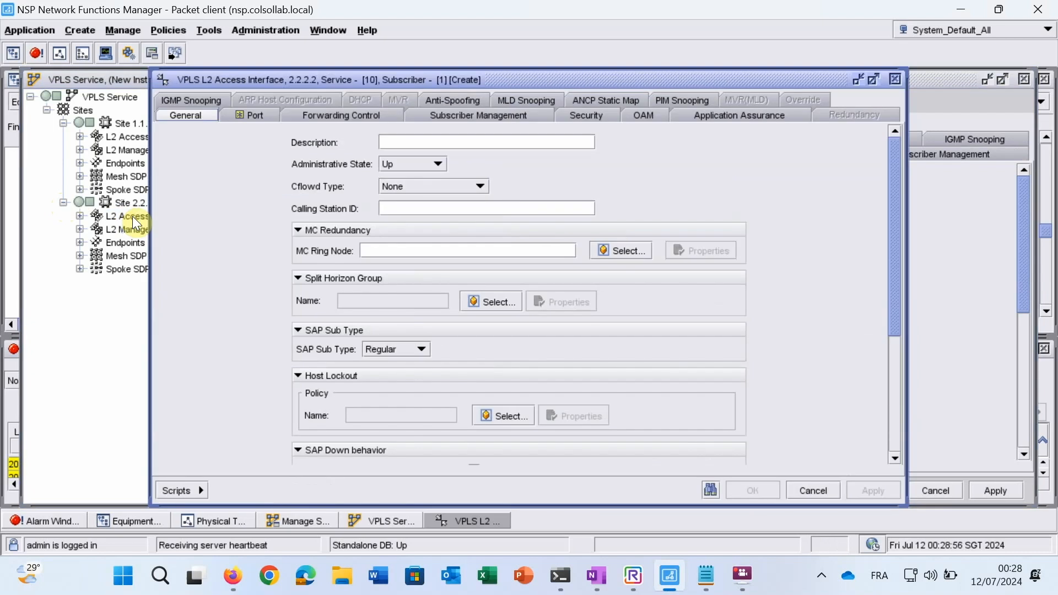
left_click(255, 116)
left_click(615, 161)
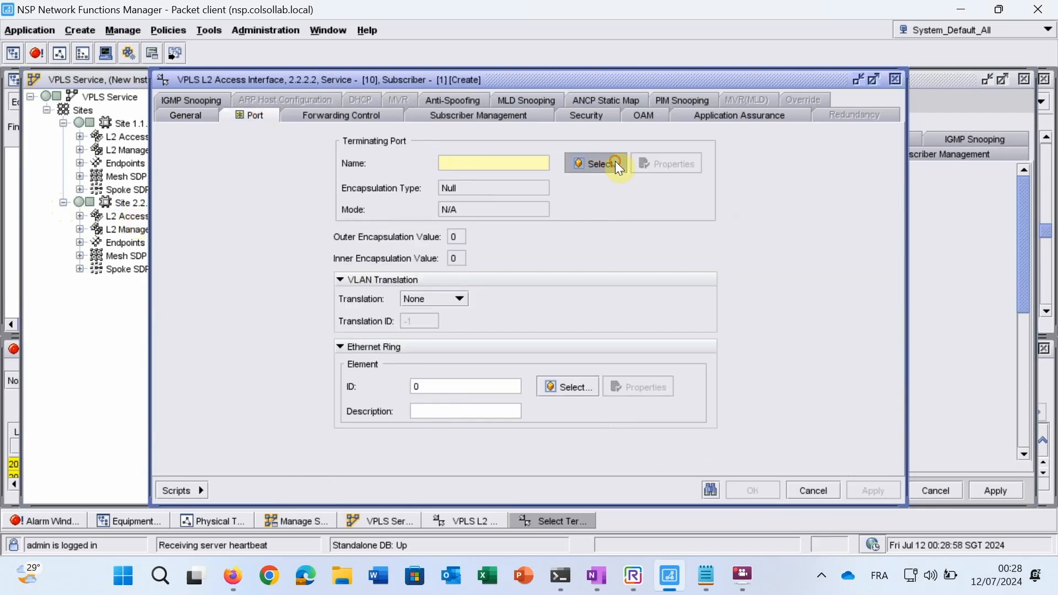
left_click(656, 282)
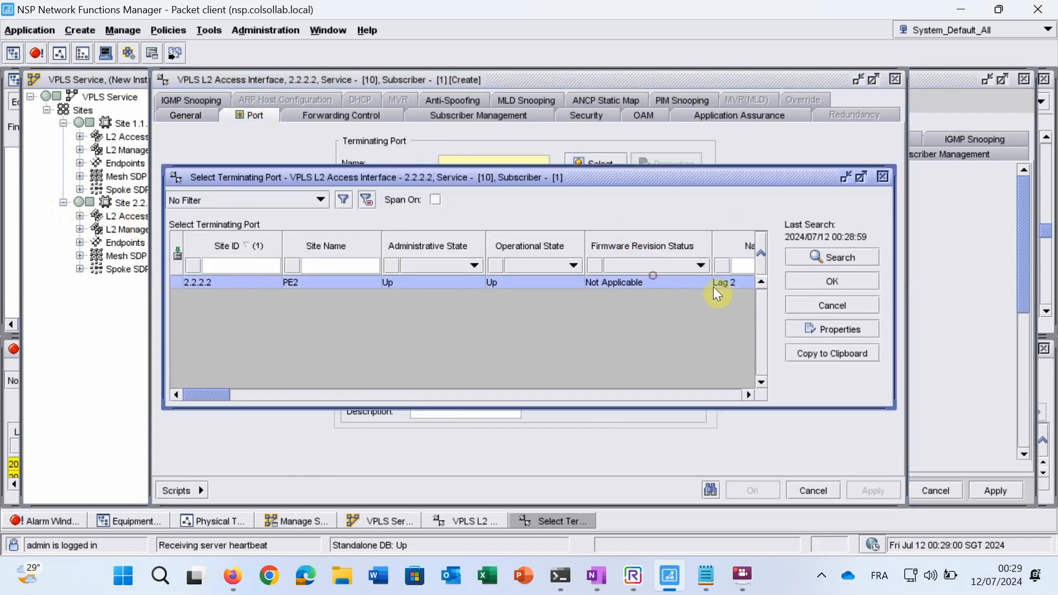
left_click(807, 277)
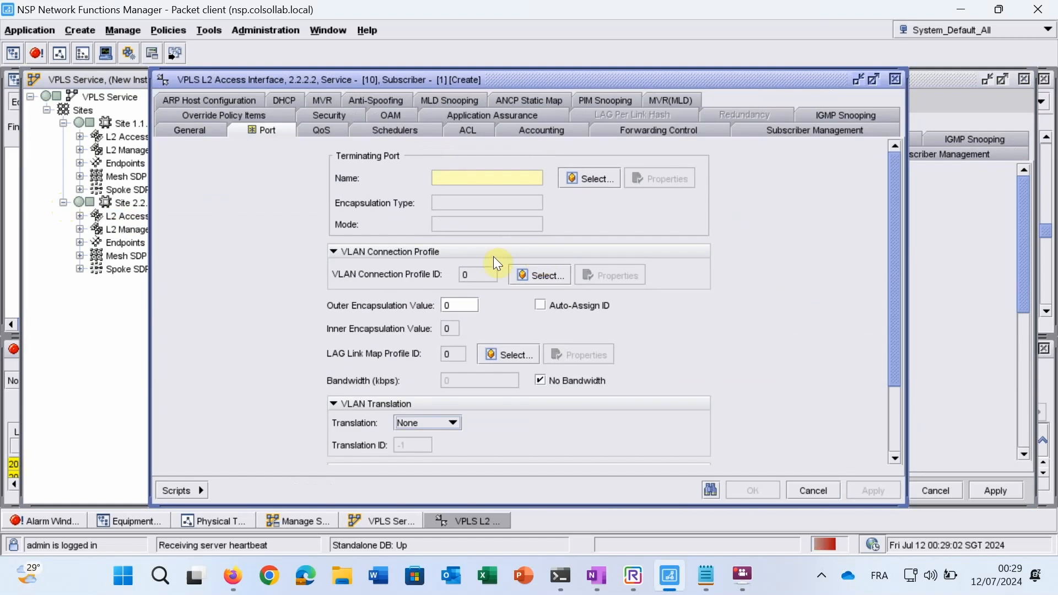
- Set the PE2 access interface's outer encapsulation value to 10 and confirm the interface
left_click(461, 306)
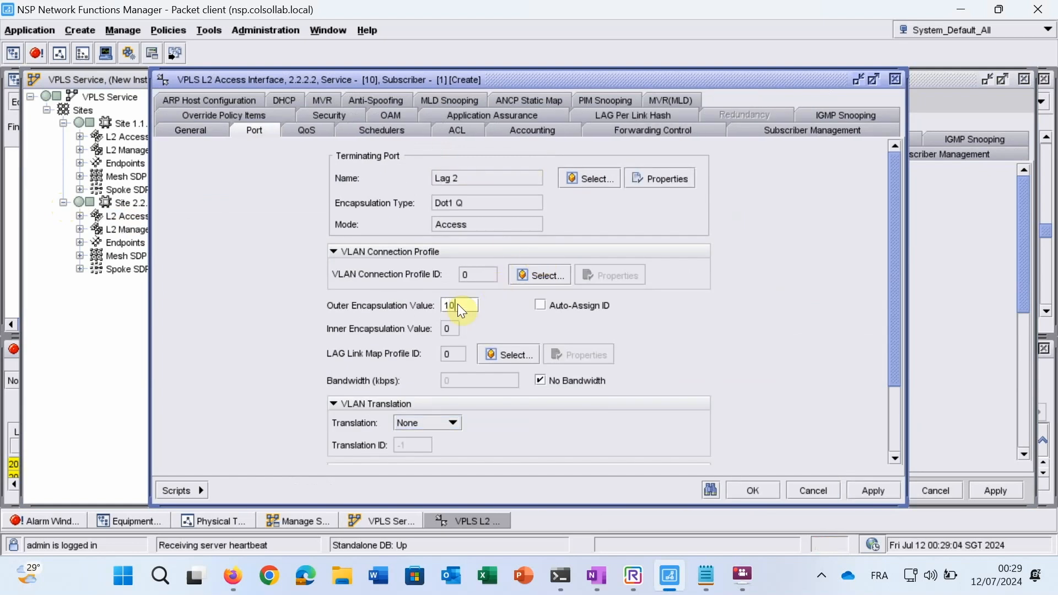
type("0")
left_click(758, 489)
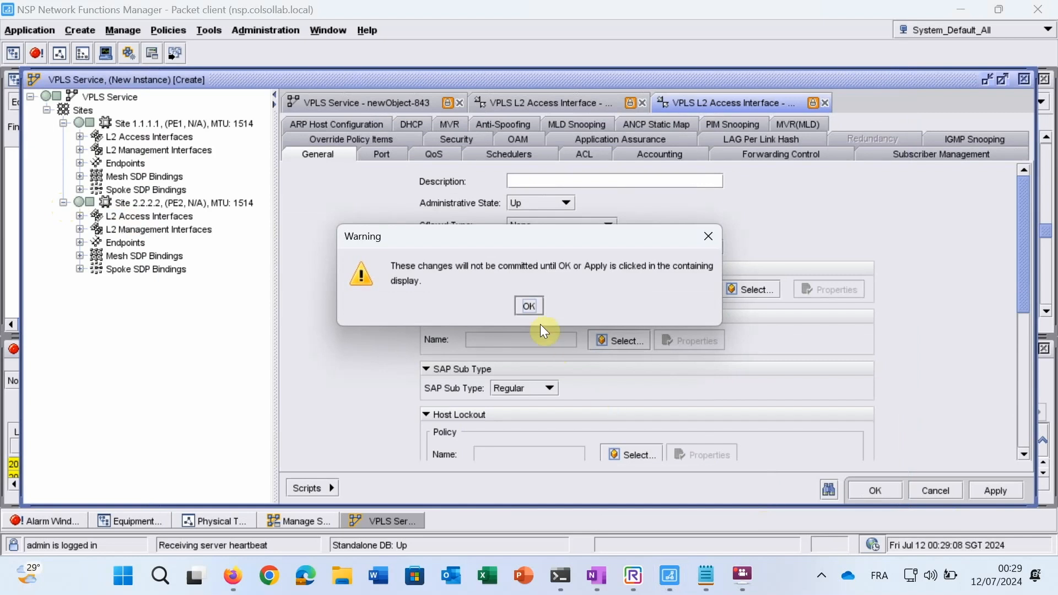
left_click(529, 303)
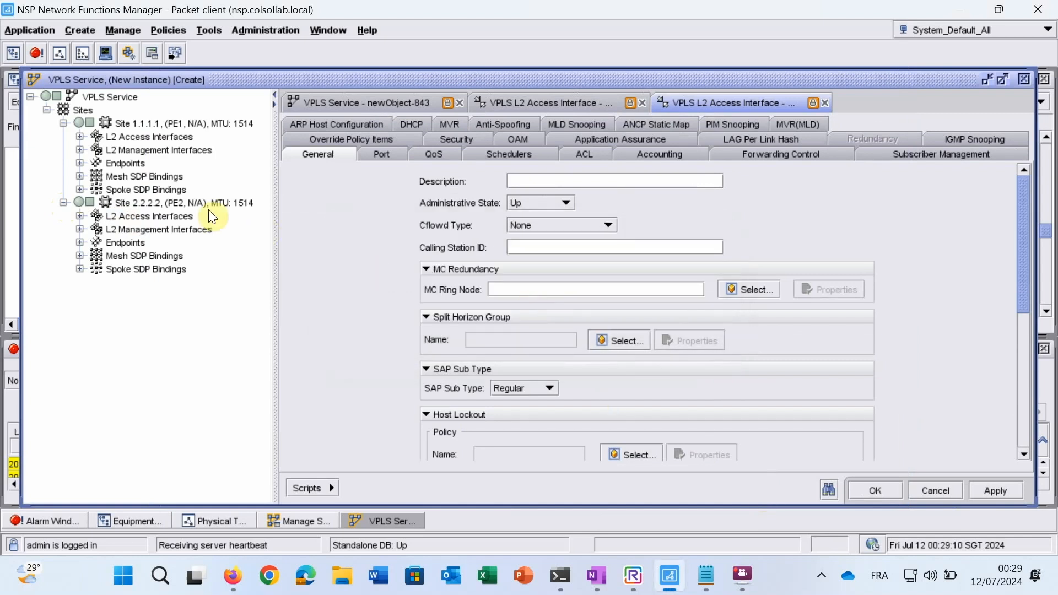
- Start creating a spoke SDP binding on the PE1 site with PE2 (2.2.2.2) as its tunnel termination site
right_click(154, 189)
left_click(164, 193)
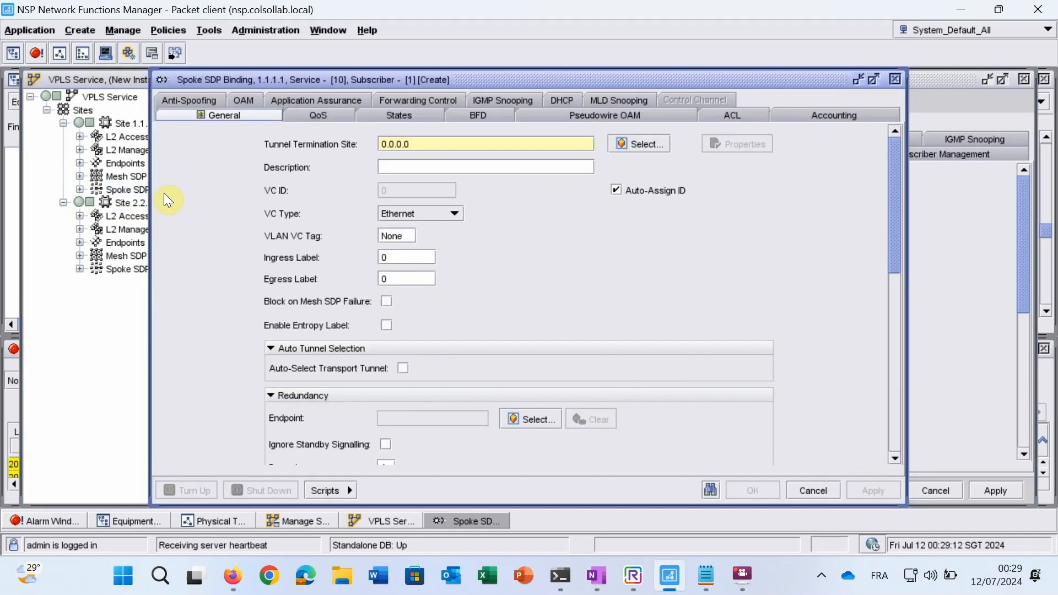
left_click(637, 144)
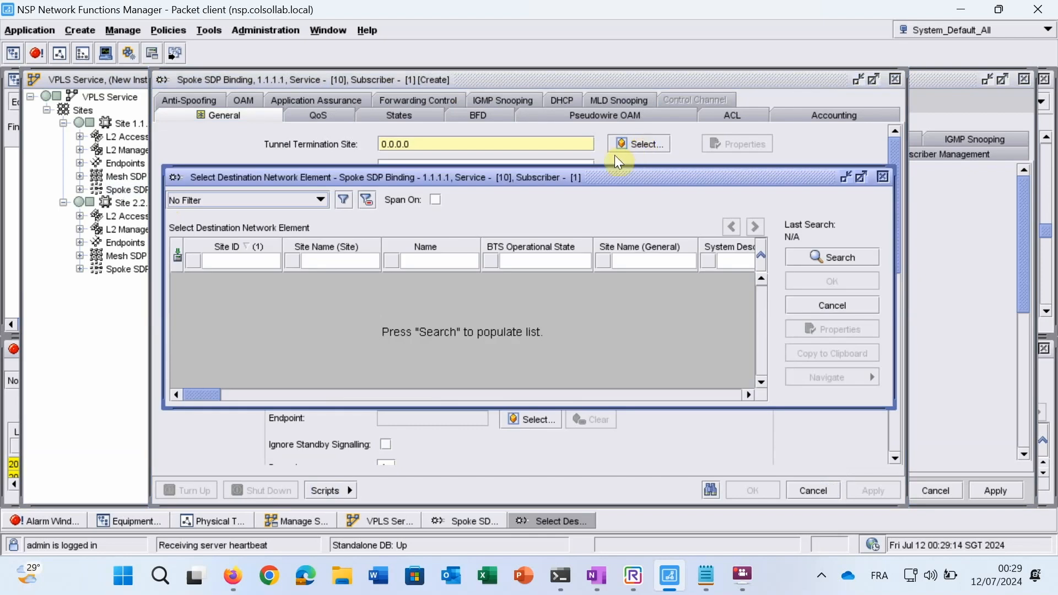
left_click(788, 257)
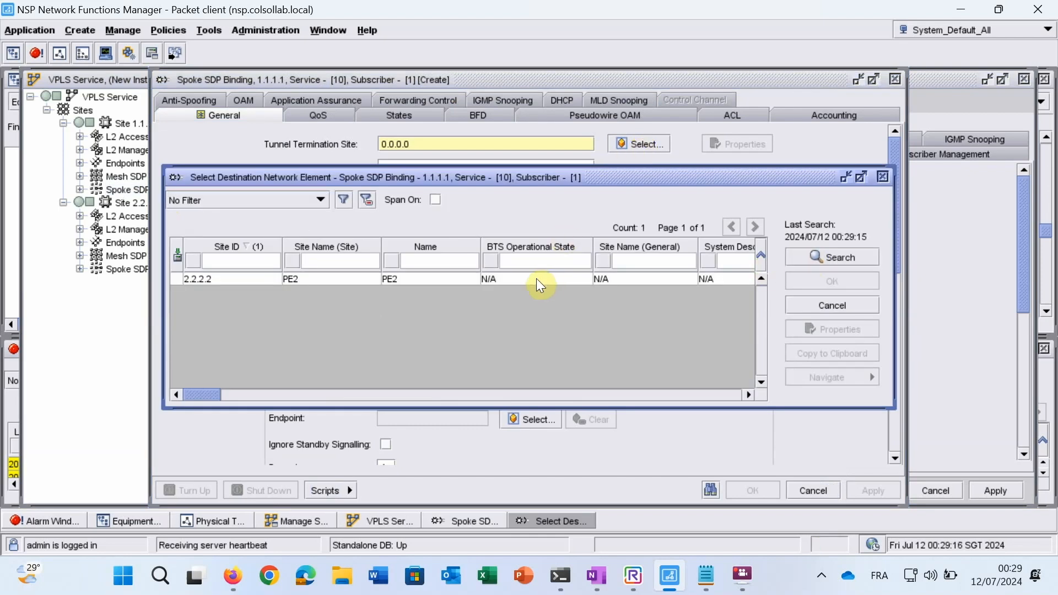
left_click(536, 279)
left_click(810, 279)
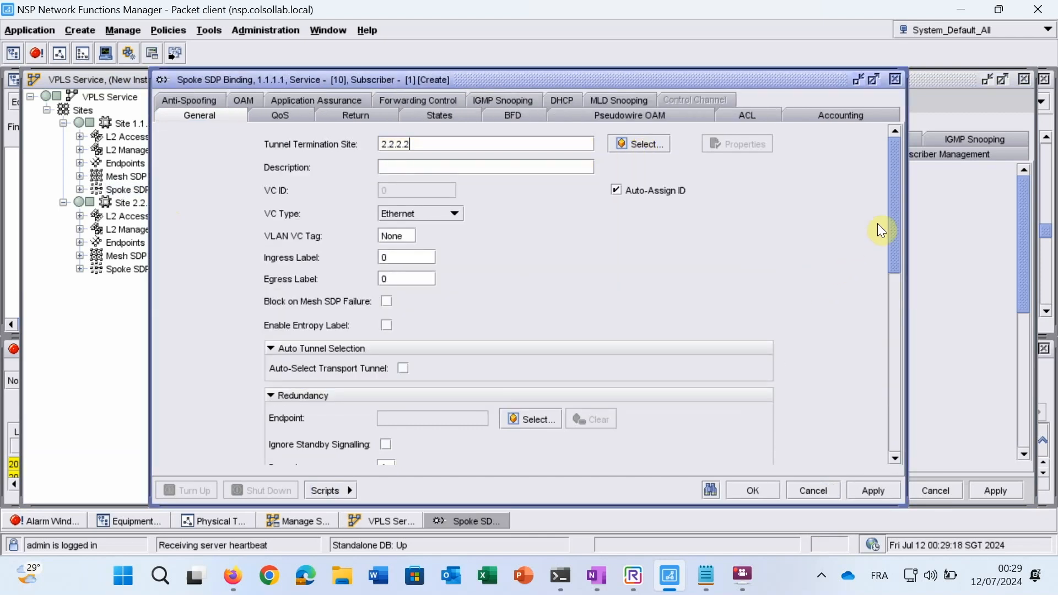
- Assign the MPLS service tunnel with ID 12 to the PE1 spoke SDP binding and confirm the binding
left_click_drag(891, 206, 899, 303)
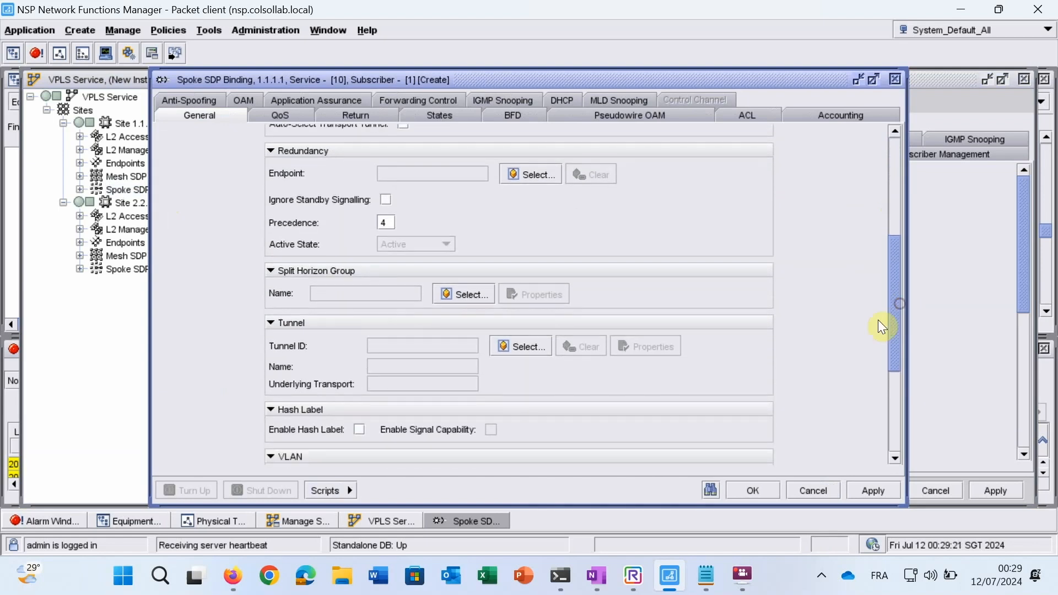
left_click(528, 346)
left_click(815, 254)
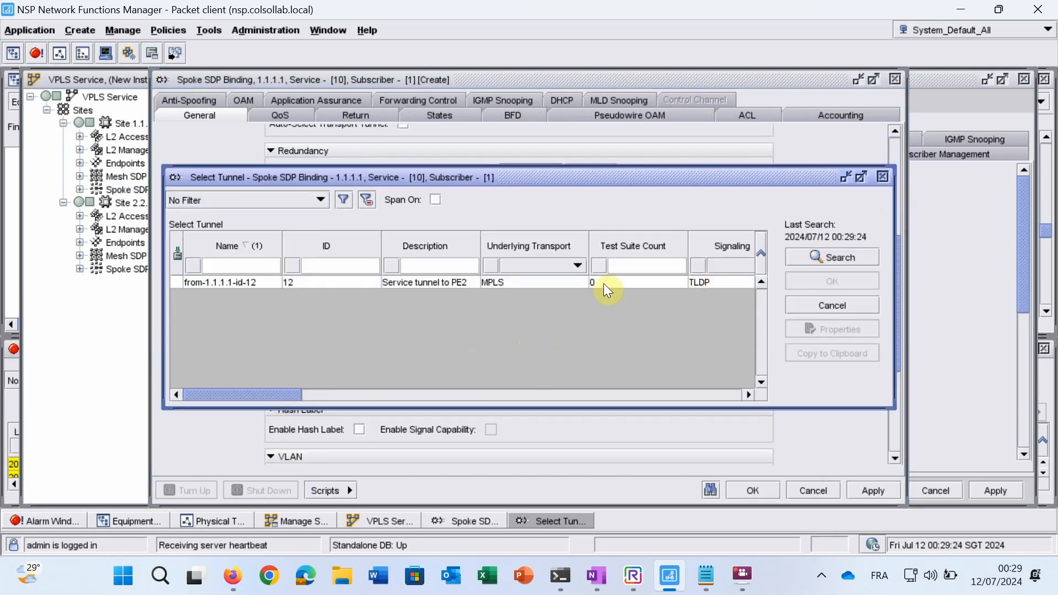
left_click(570, 281)
left_click(810, 284)
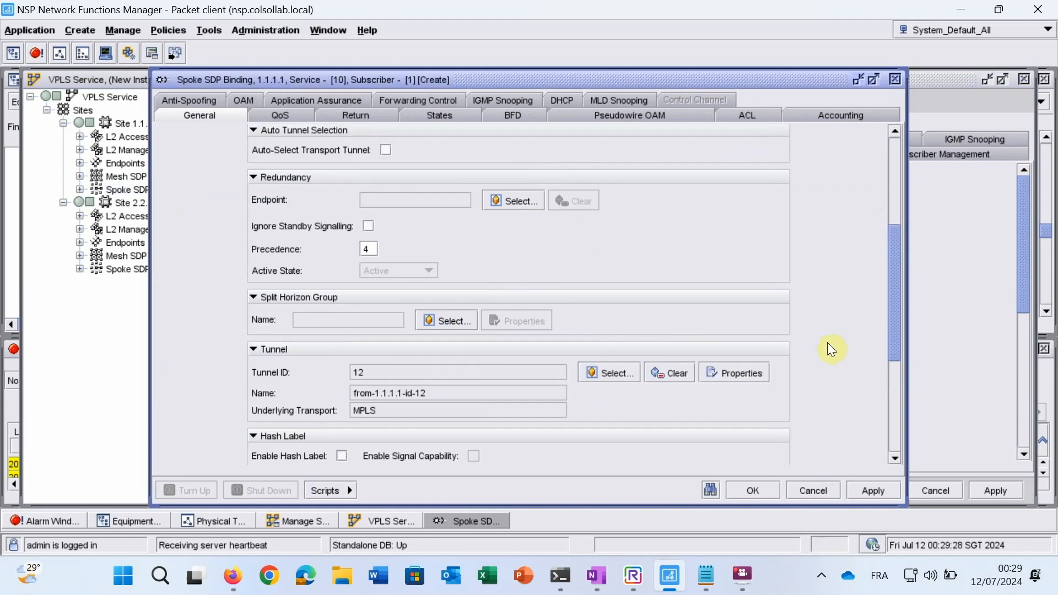
left_click(735, 487)
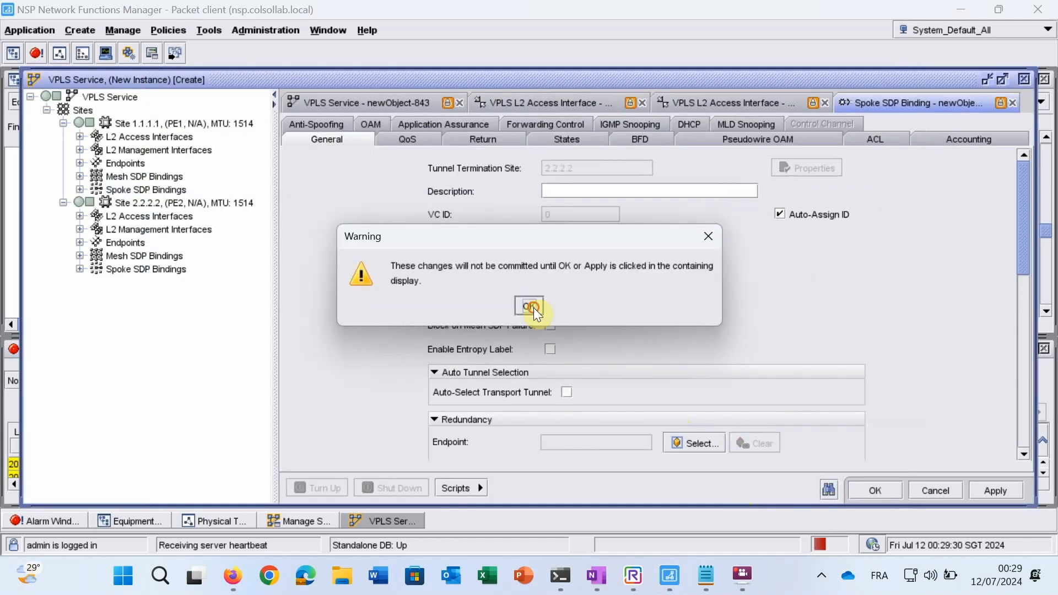
left_click(533, 307)
- Start creating a spoke SDP binding on the PE2 site with PE1 (1.1.1.1) as its tunnel termination site
right_click(162, 271)
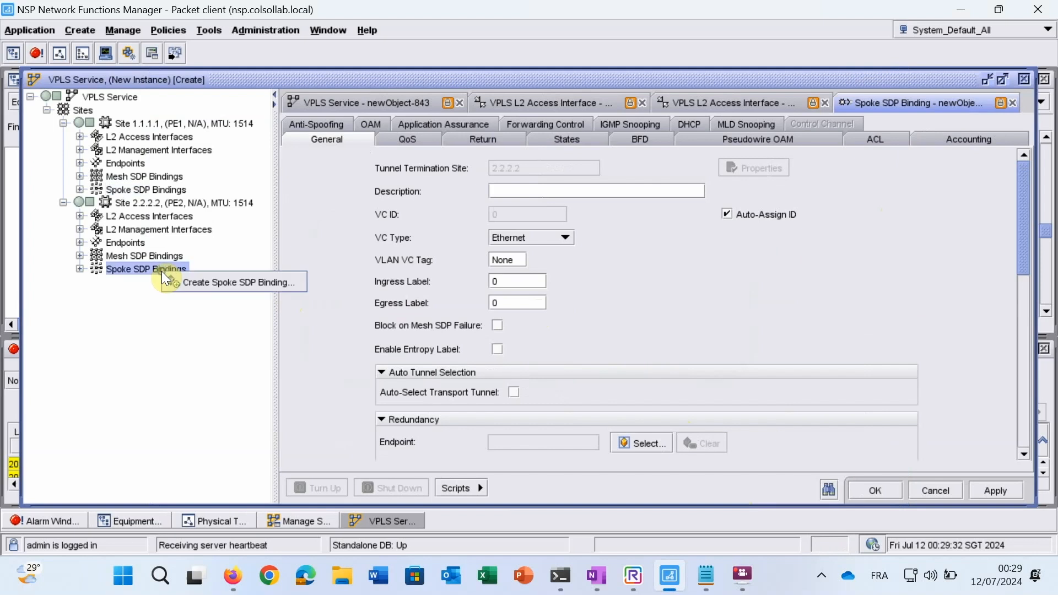
left_click(173, 279)
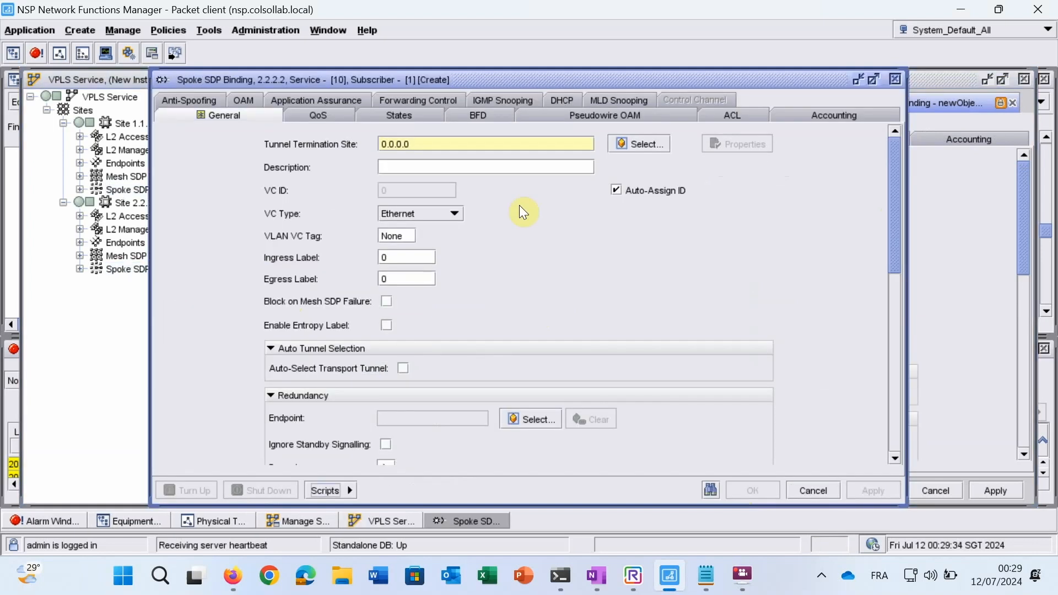
left_click(625, 143)
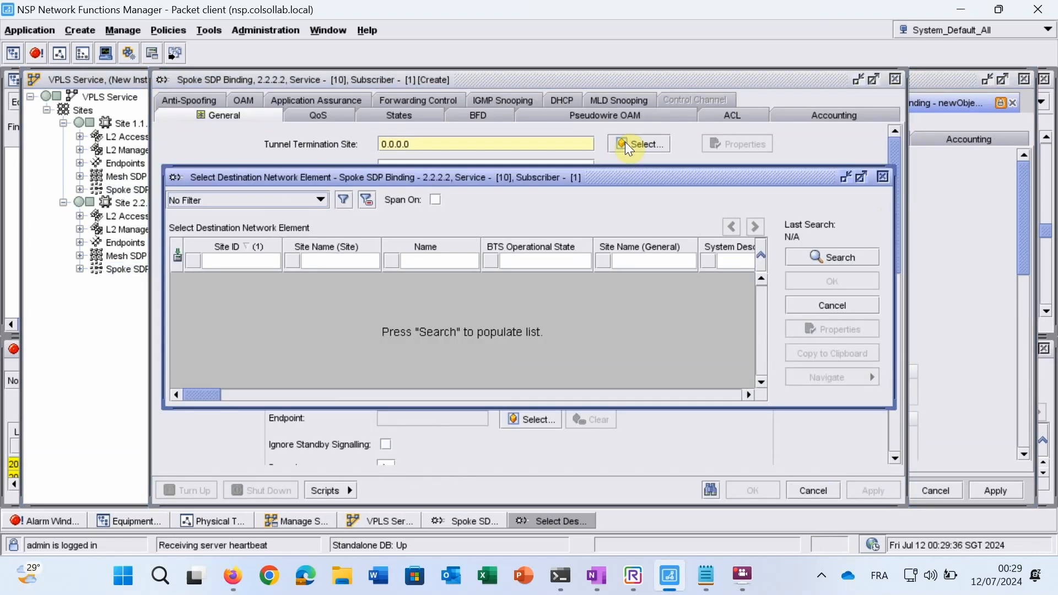
left_click(840, 257)
left_click(584, 278)
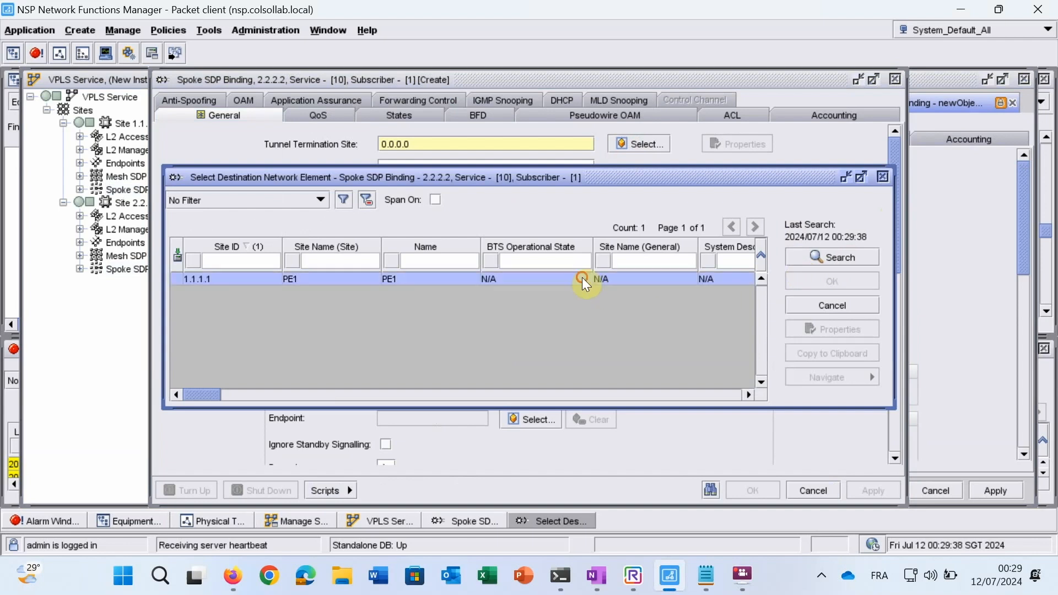
left_click(832, 281)
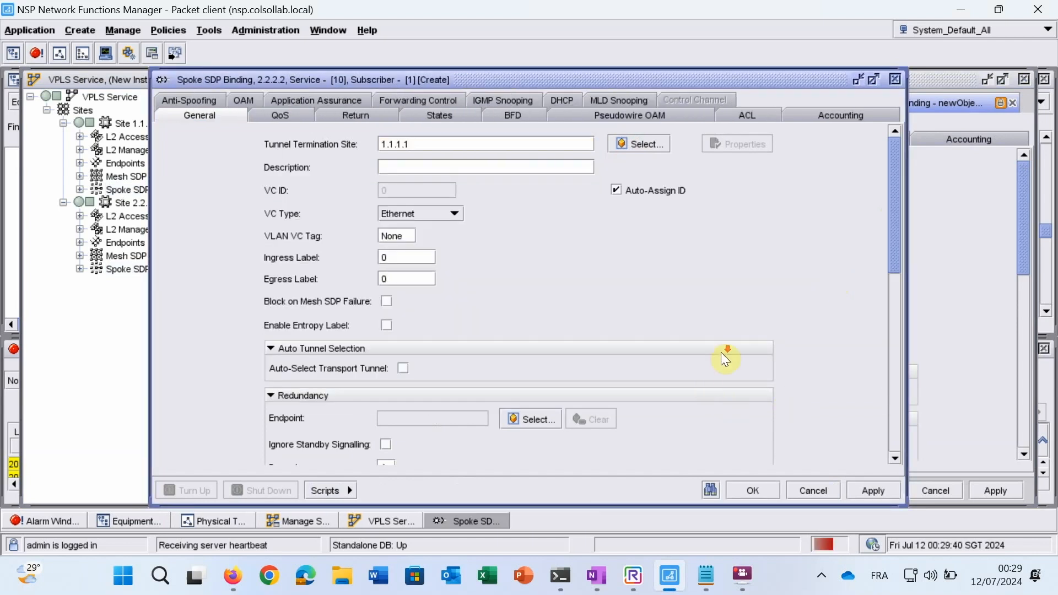
- Assign the MPLS service tunnel with ID 21 to the PE2 spoke SDP binding and confirm the binding
scroll(722, 355, "down", 3)
scroll(725, 358, "down", 5)
left_click(531, 354)
left_click(809, 264)
left_click(689, 283)
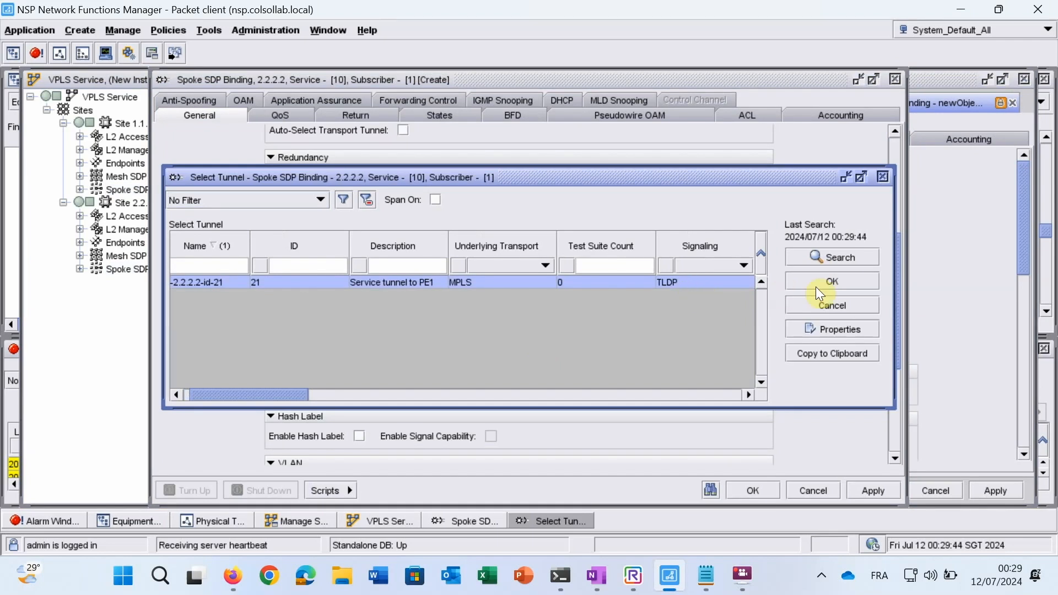
left_click(819, 283)
scroll(819, 283, "up", 1)
left_click(751, 490)
left_click(526, 303)
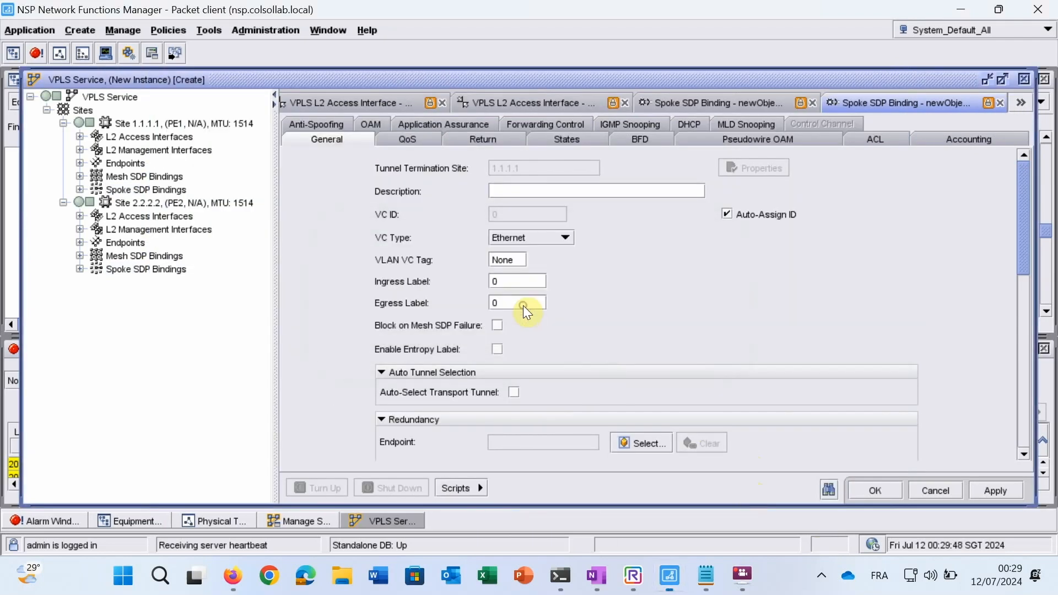
- Apply the new VPLS service and close the service windows to return to the physical topology
left_click(1007, 491)
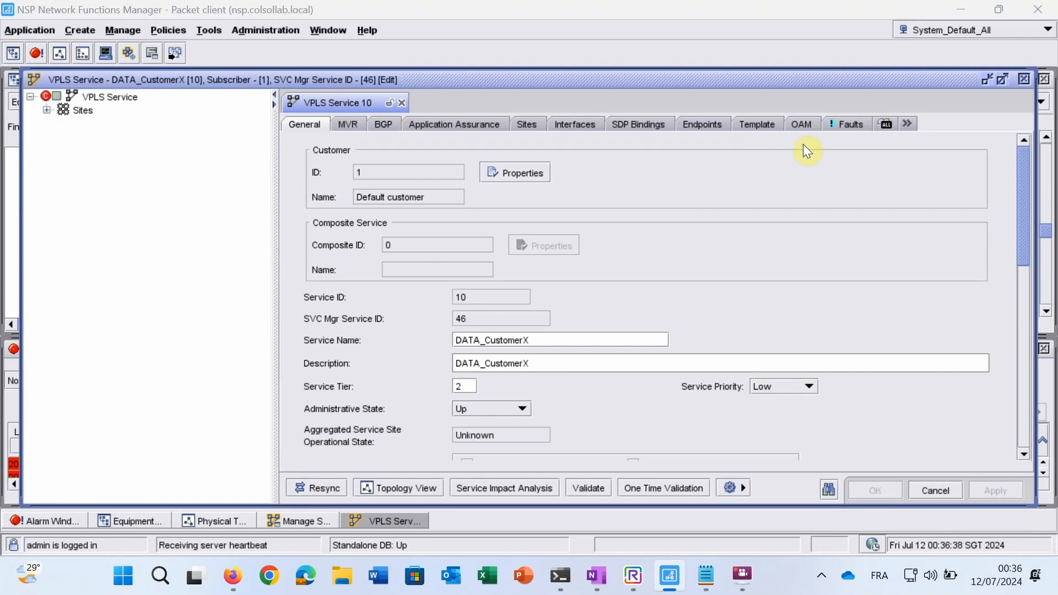
left_click(1024, 79)
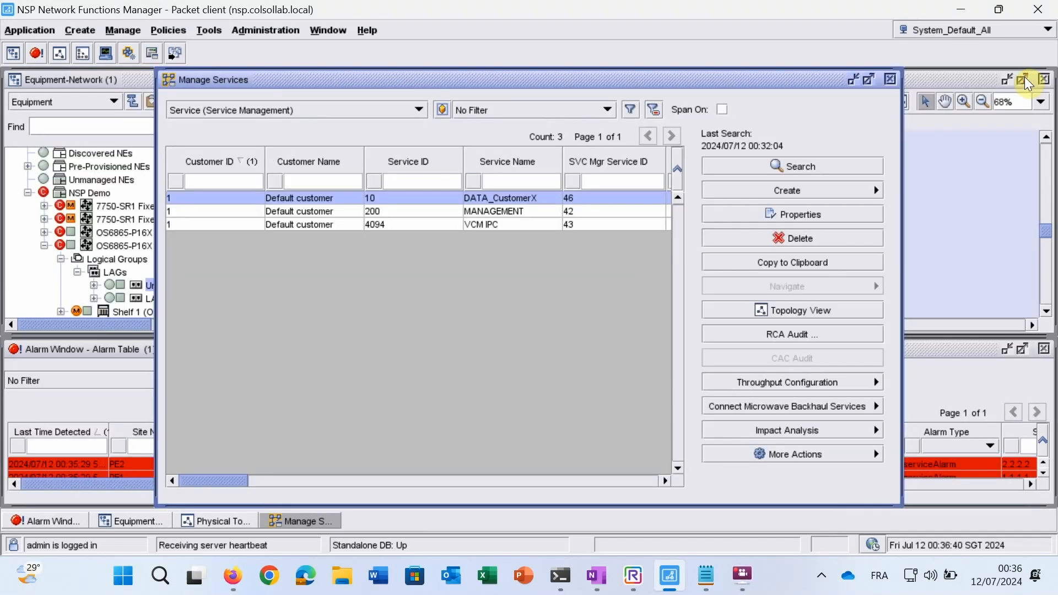
left_click(891, 79)
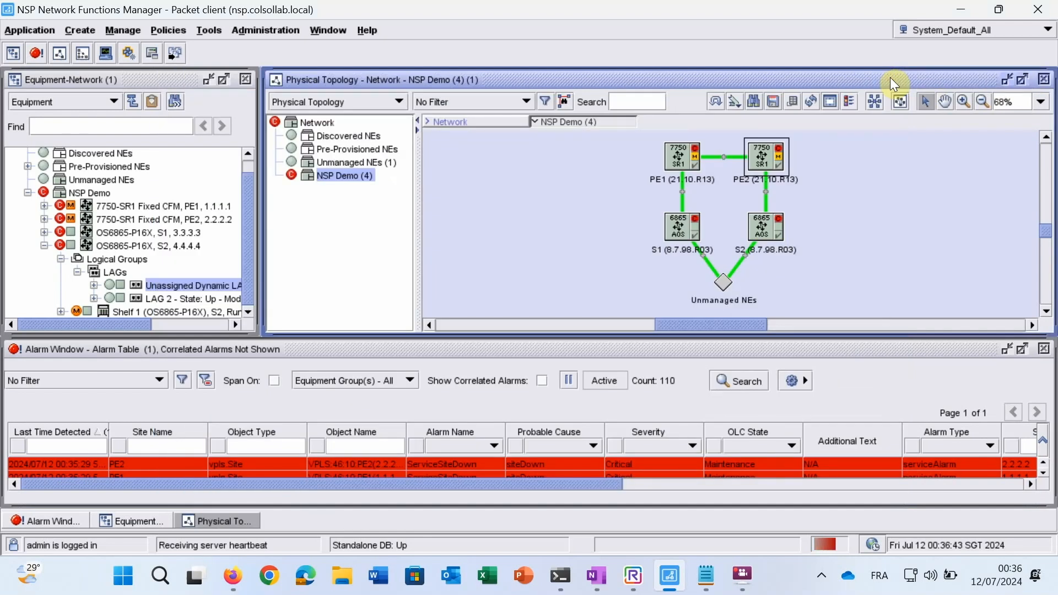
left_click(763, 191)
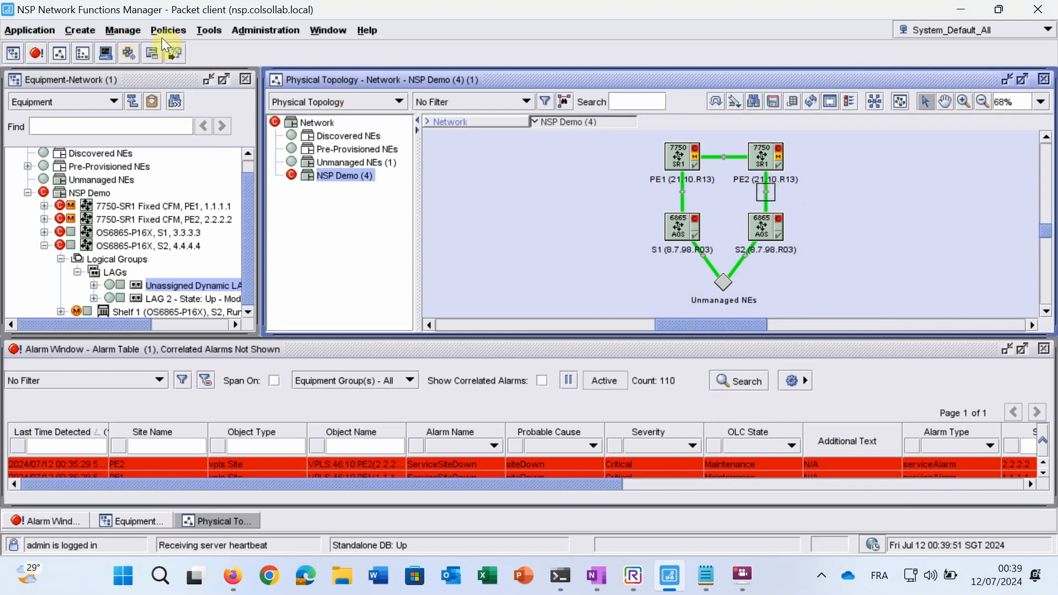
- Create a VLAN group named OMNI with node type OMNI and apply it
left_click(131, 32)
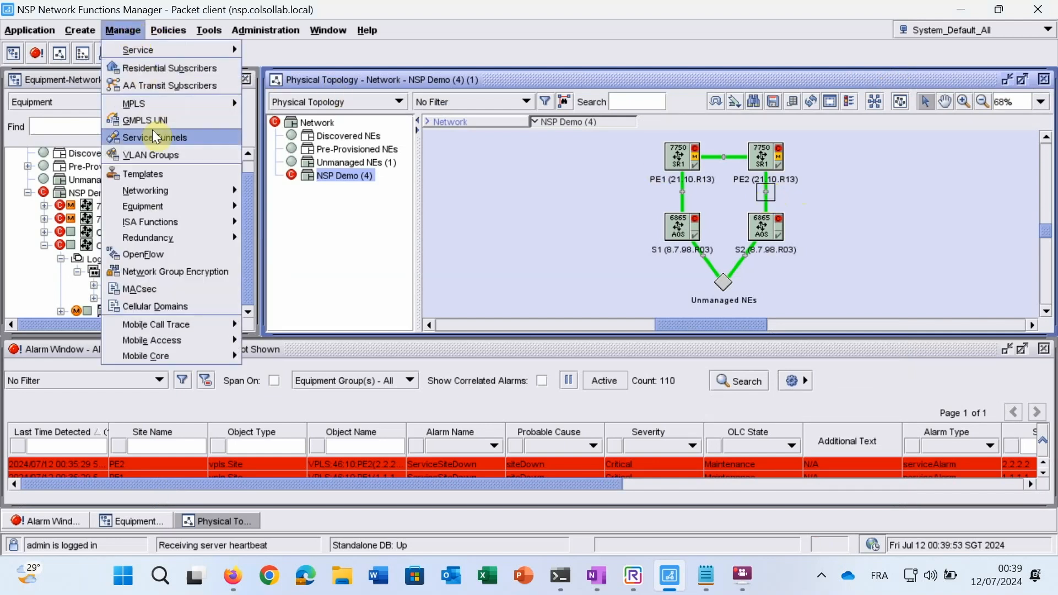
left_click(156, 153)
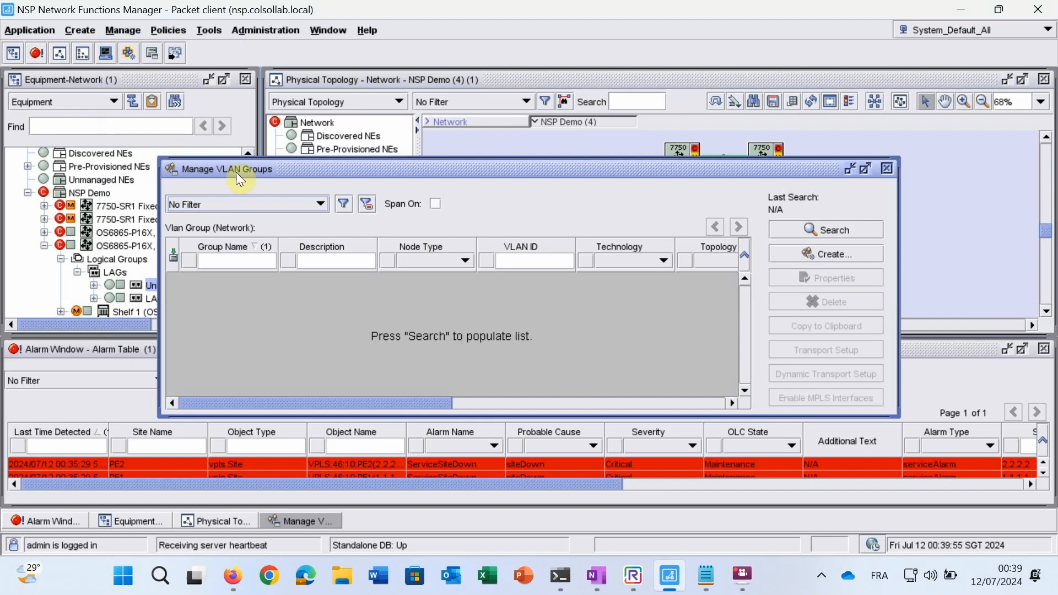
left_click(800, 249)
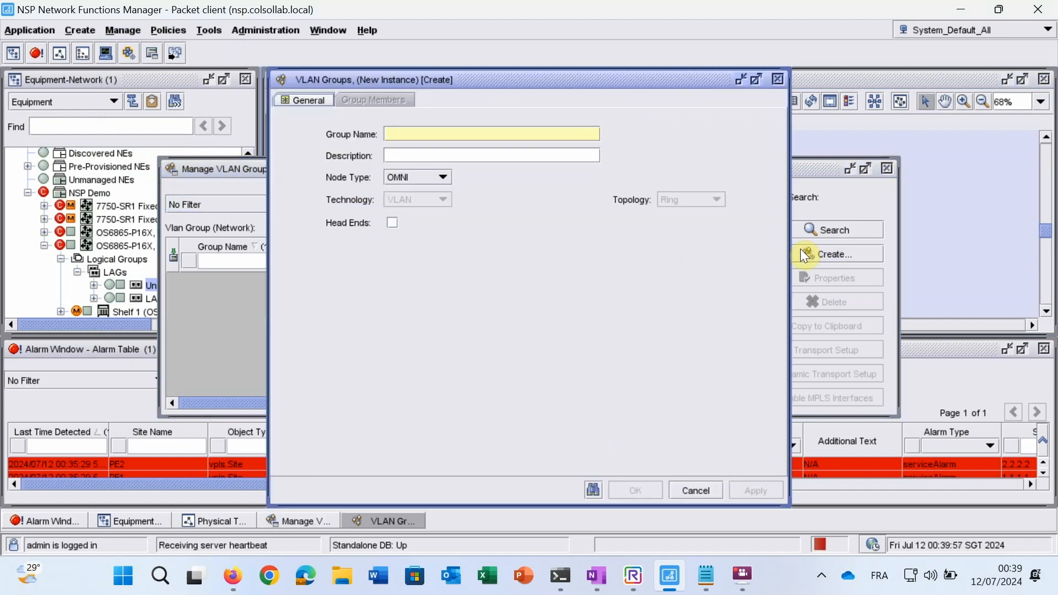
left_click(487, 132)
key("Caps_Lock")
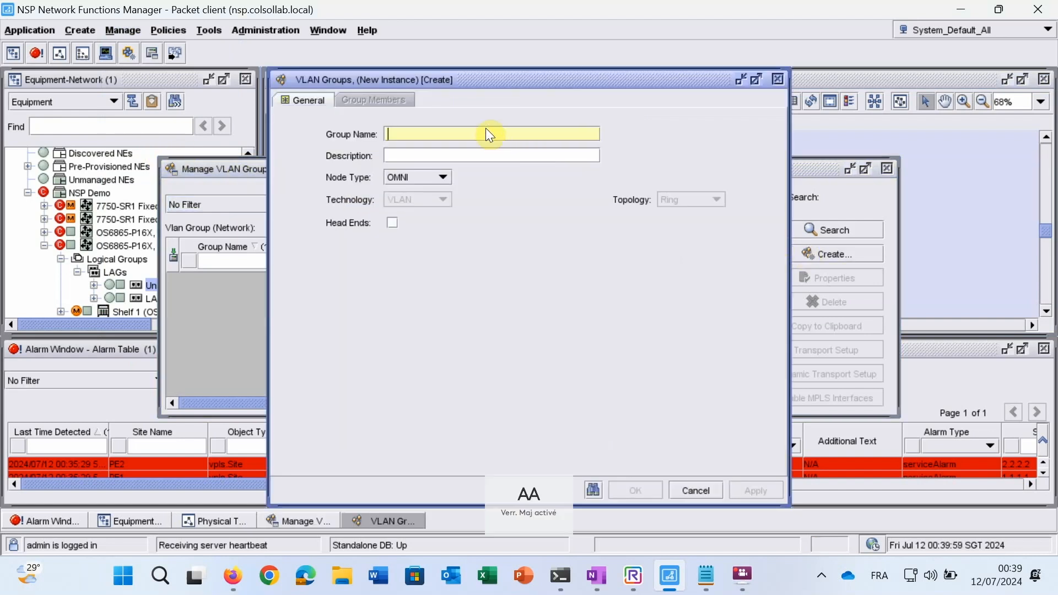
type("OMNI")
key("Caps_Lock")
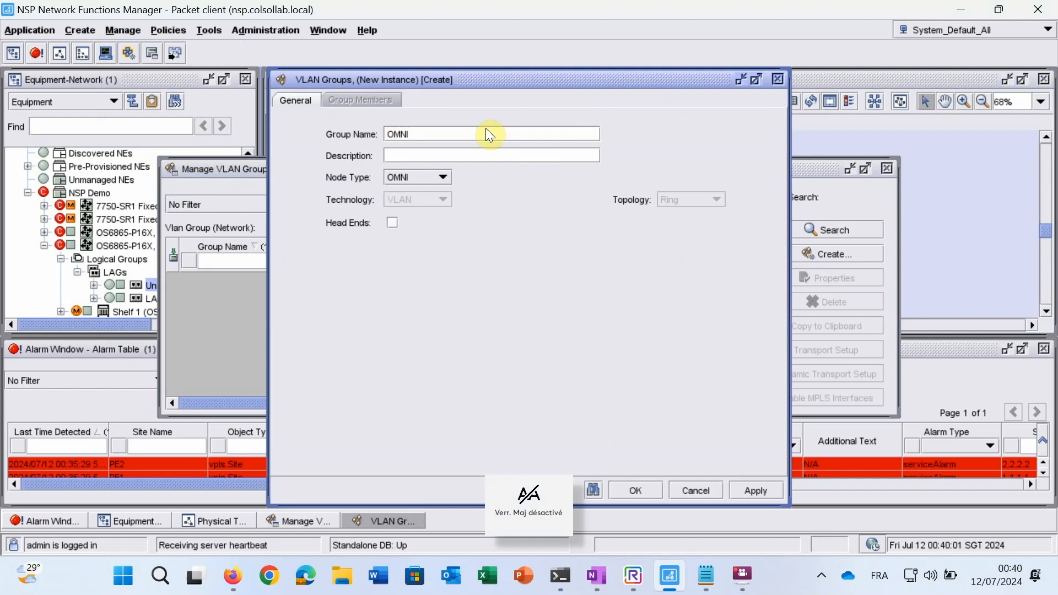
left_click(751, 491)
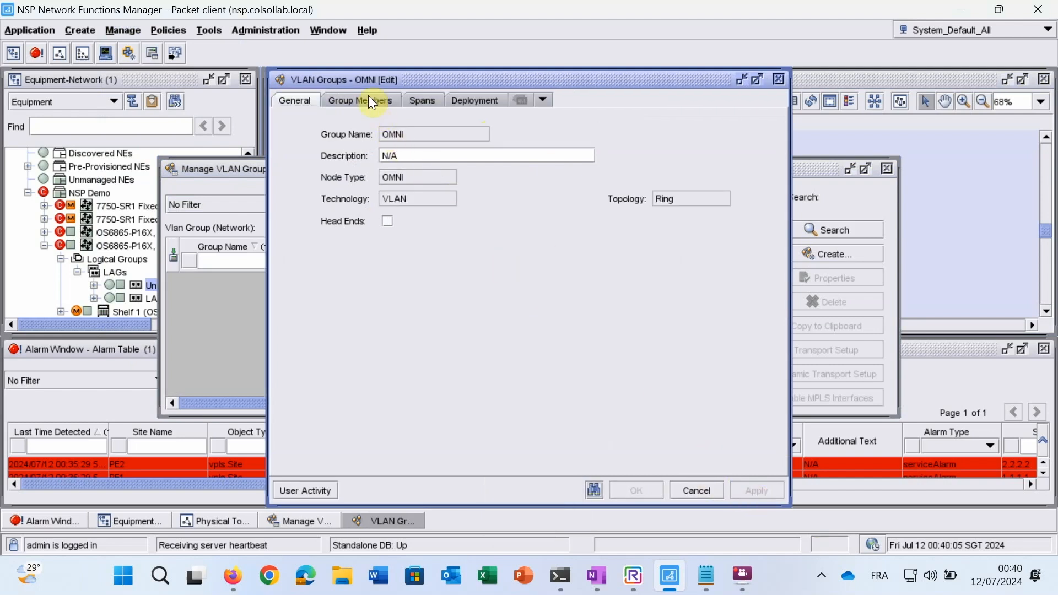
- Add the network elements S1 (3.3.3.3) and S2 (4.4.4.4) as members of the OMNI VLAN group
left_click(369, 98)
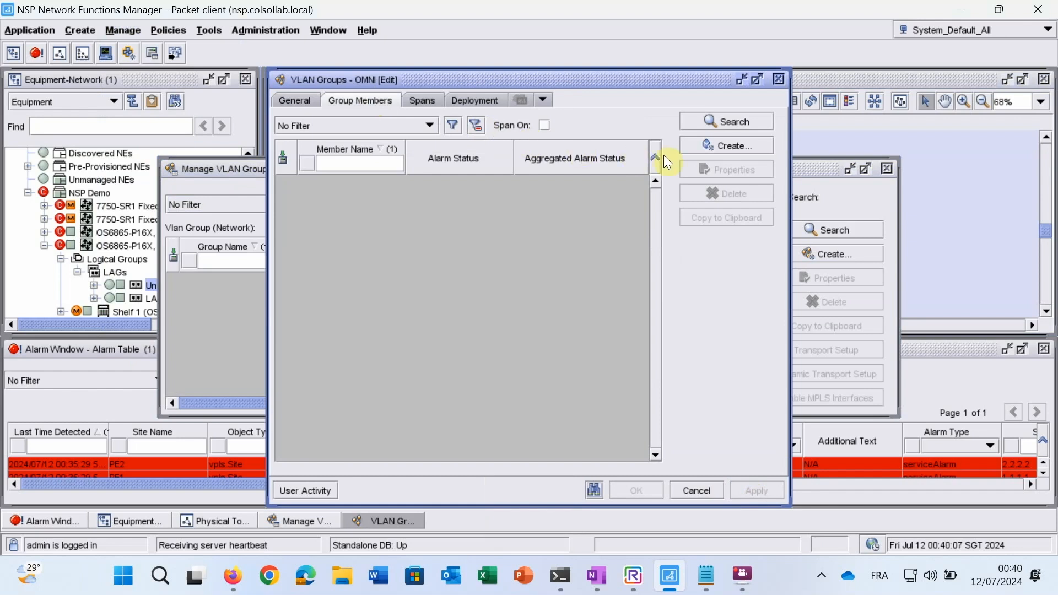
left_click(689, 144)
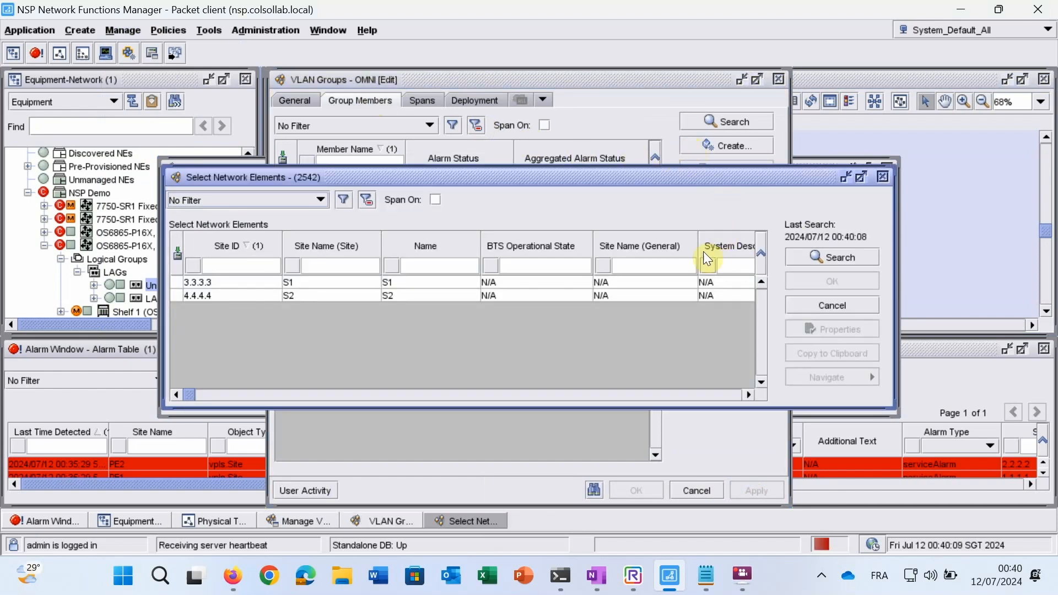
left_click(345, 280)
left_click(349, 293, "shift")
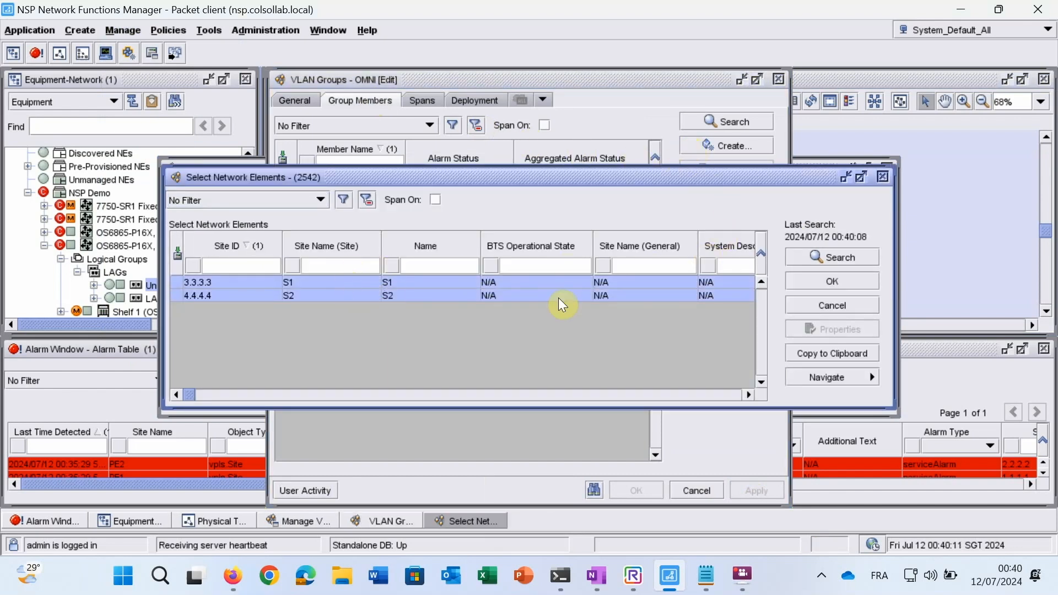
left_click(793, 281)
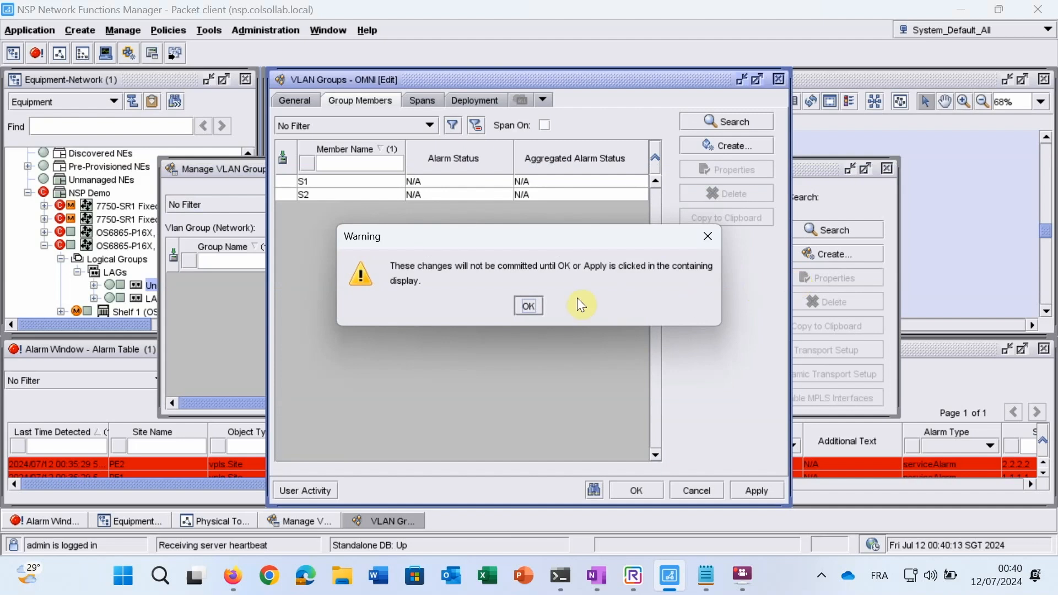
left_click(526, 305)
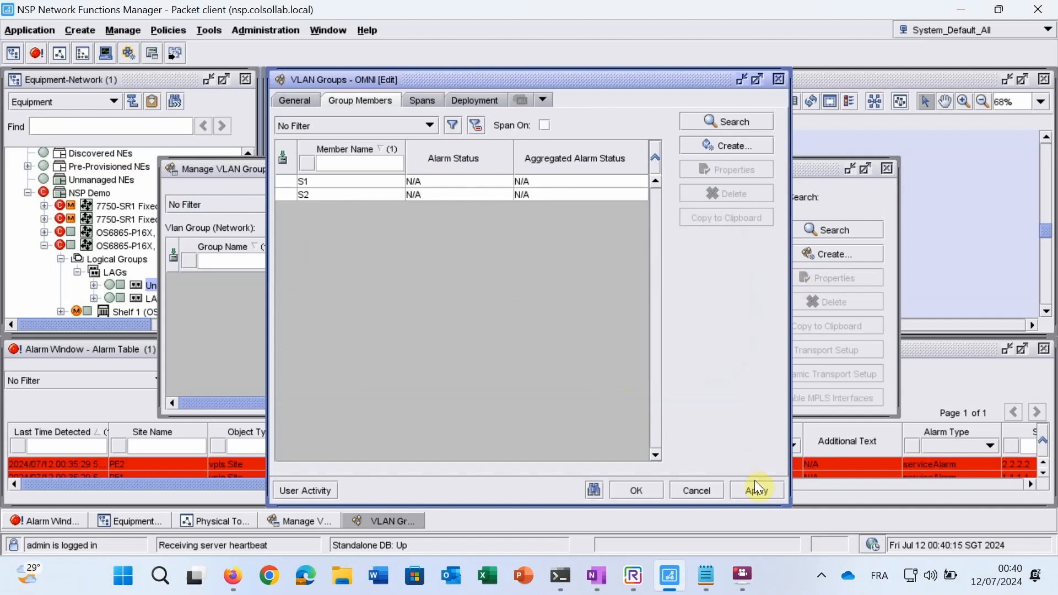
- Save the OMNI group with its members, then refresh the VLAN group list and close its window
left_click(648, 483)
left_click(510, 316)
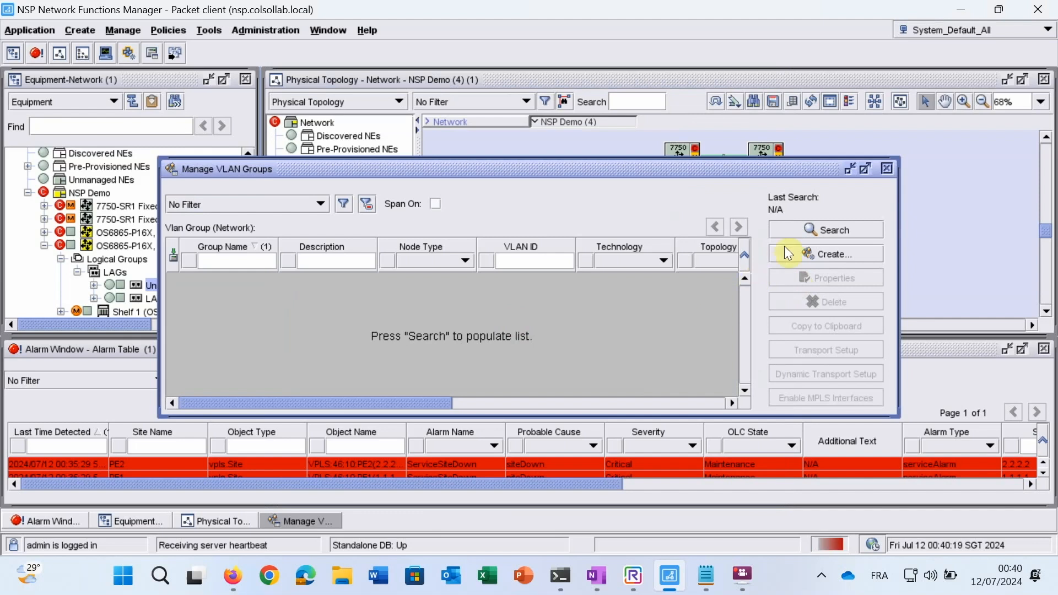
left_click(795, 226)
left_click(886, 168)
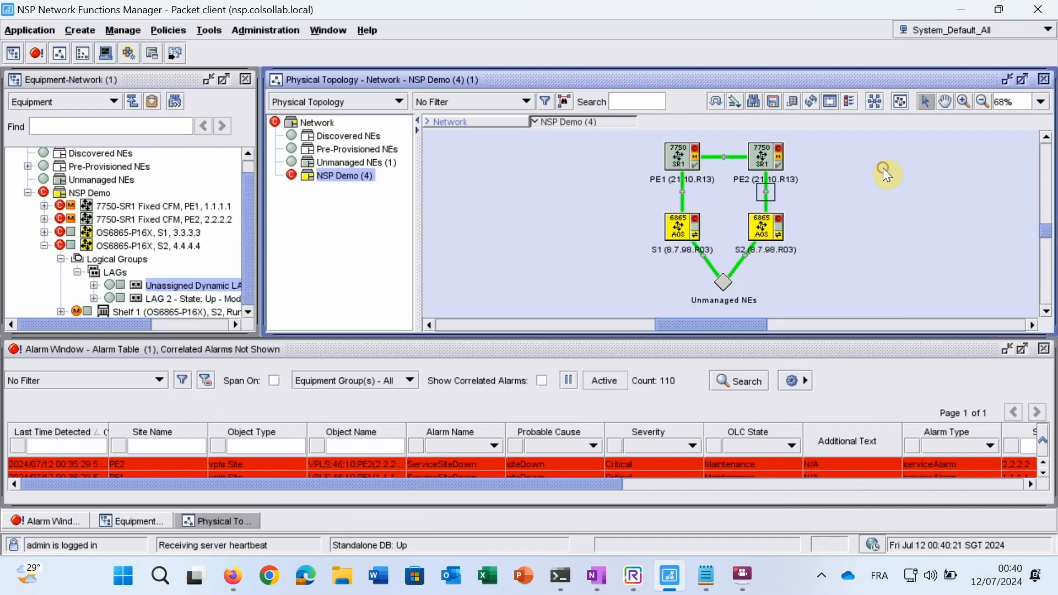
- Create a new VLAN service from the service manager and assign it to the Default customer with ID 1
left_click(126, 31)
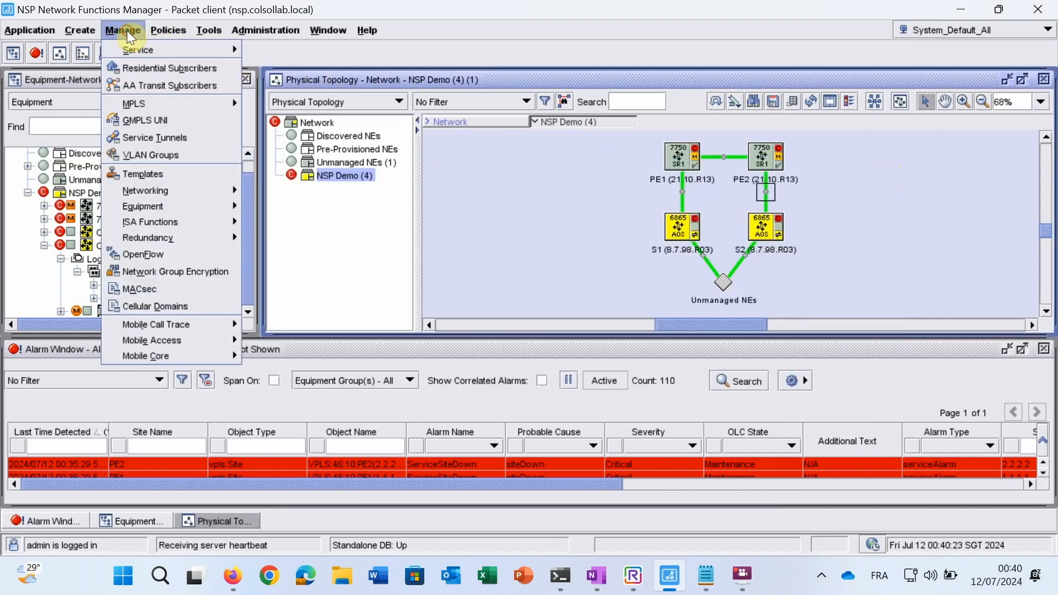
mouse_move(134, 45)
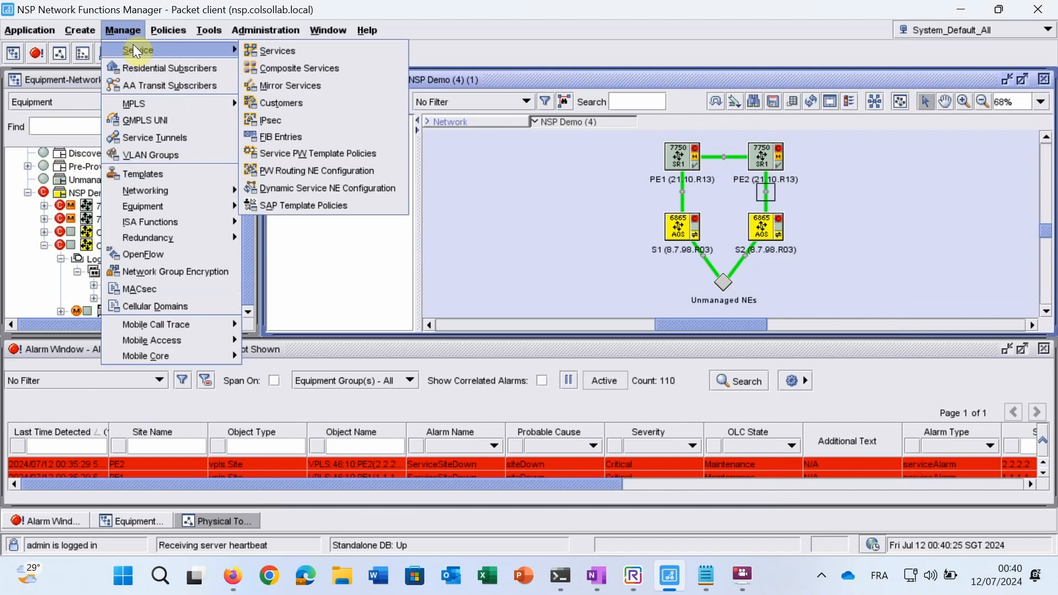
left_click(259, 50)
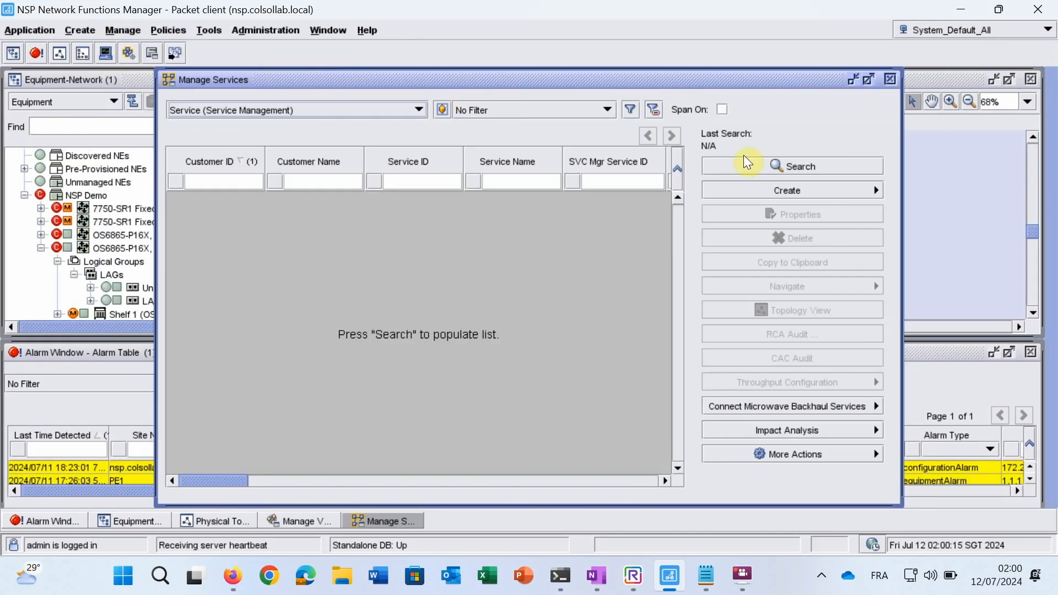
left_click(797, 189)
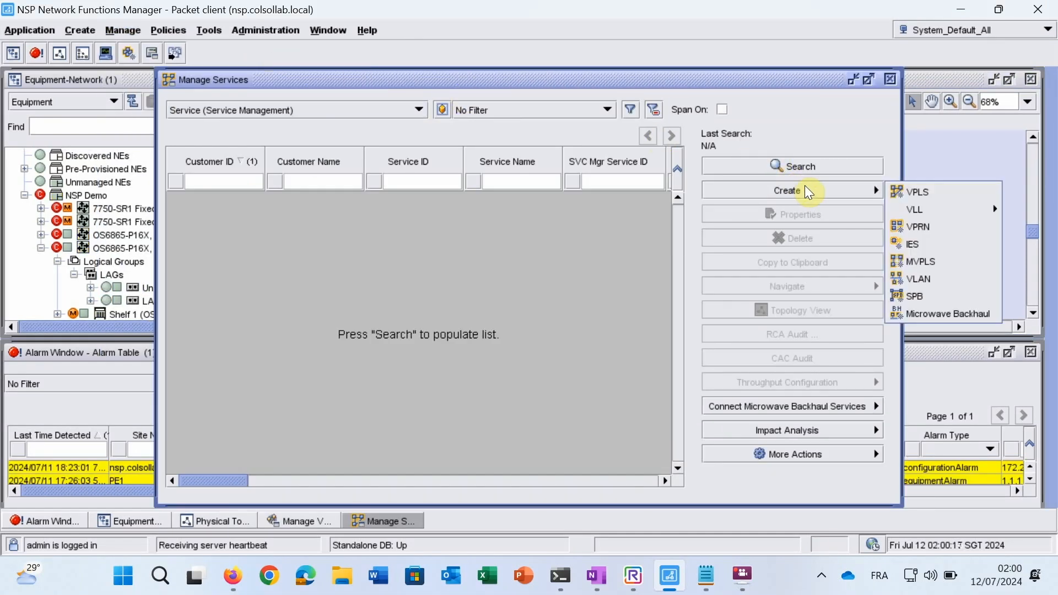
left_click(949, 275)
left_click(548, 180)
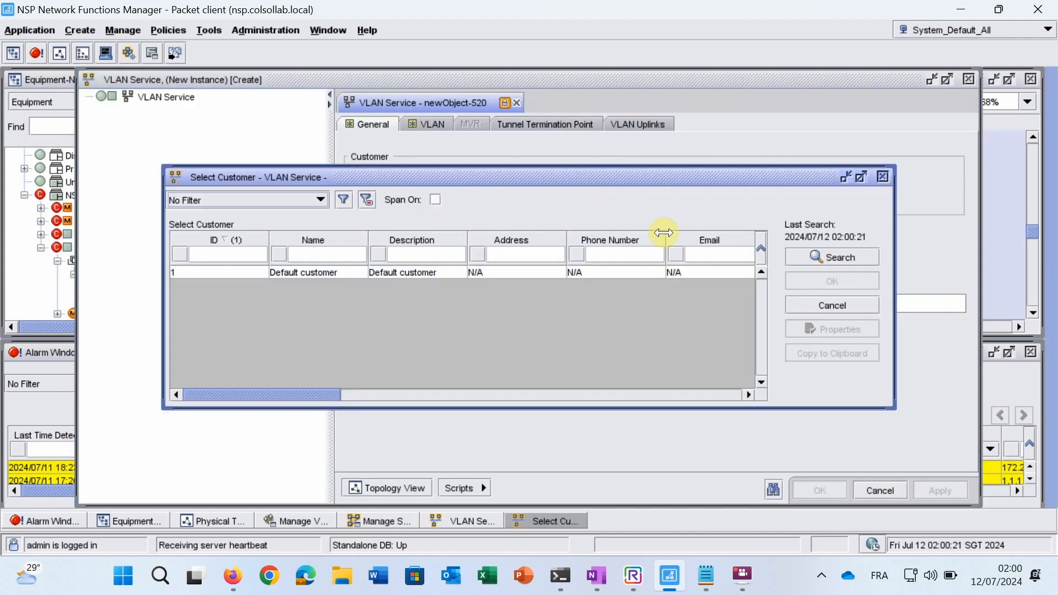
left_click(424, 274)
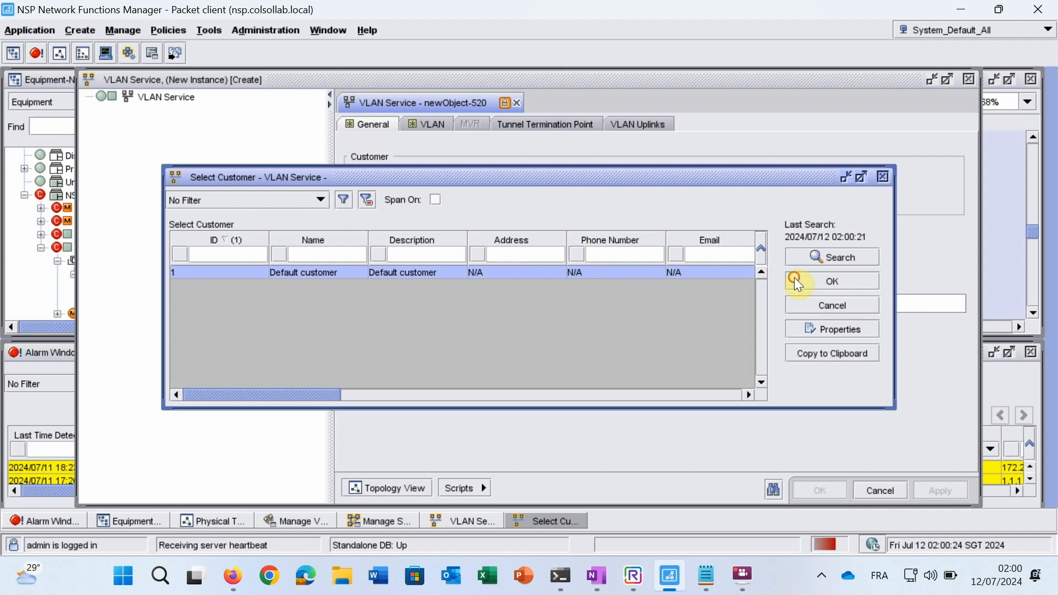
left_click(796, 280)
- Disable automatic service ID assignment, set the service ID to 10, and enter DATA_CustomerX as both service name and description
left_click(550, 233)
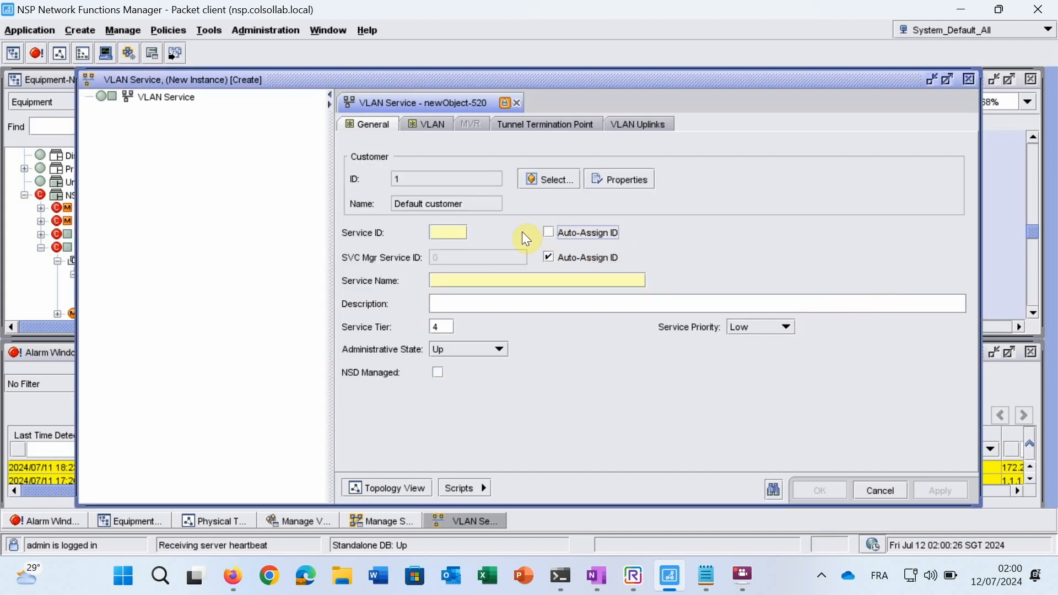
left_click(442, 233)
type("10")
left_click(455, 278)
type("DA")
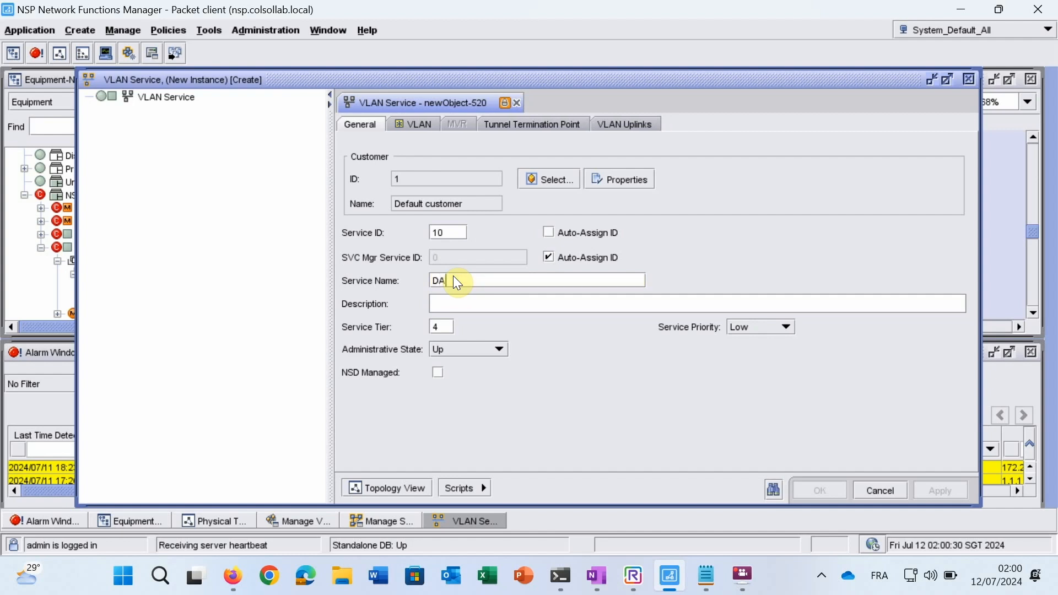
type("TA_CustomerX")
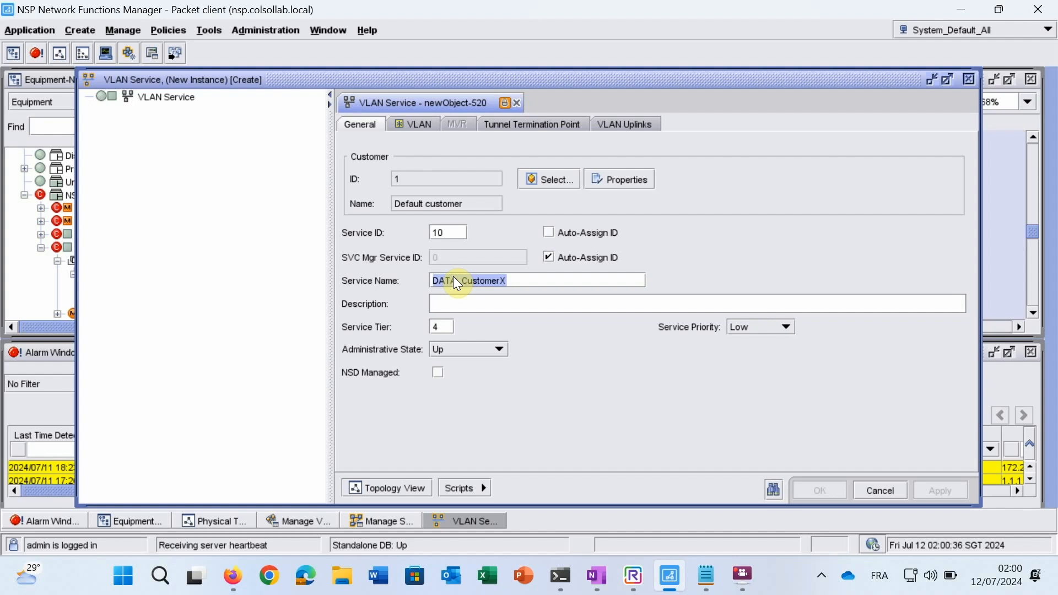
left_click(477, 303)
type("DATA_CustomerX")
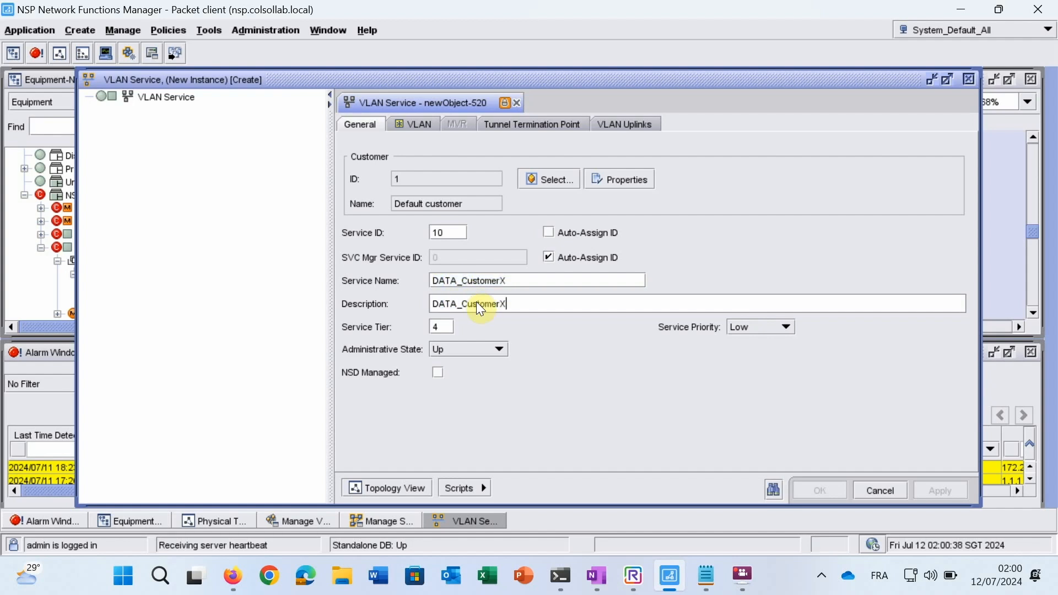
- Assign the OMNI group to the new VLAN service
left_click(427, 131)
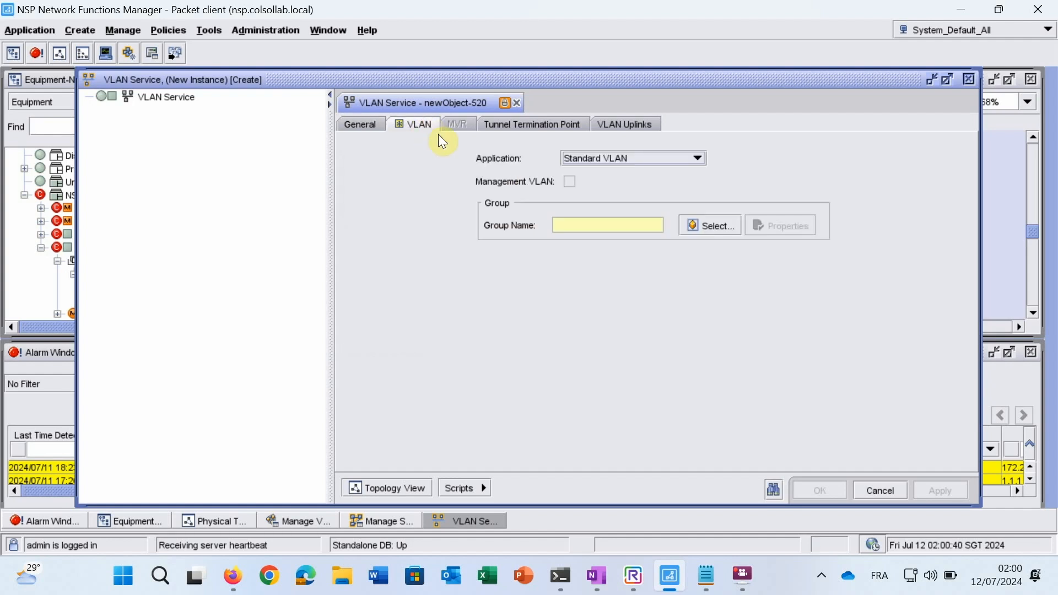
left_click(693, 226)
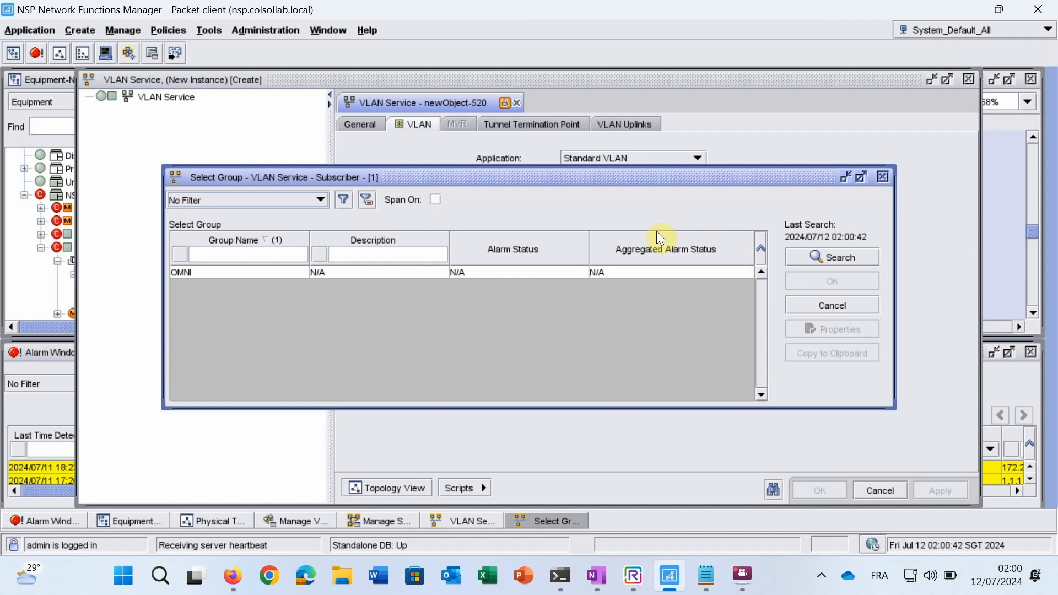
left_click(235, 273)
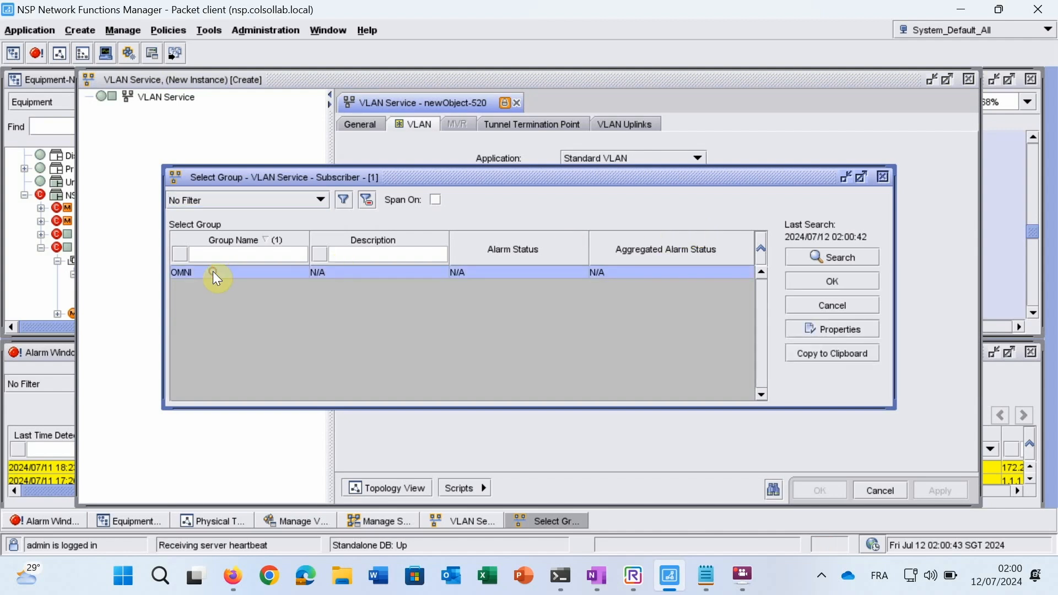
left_click(799, 281)
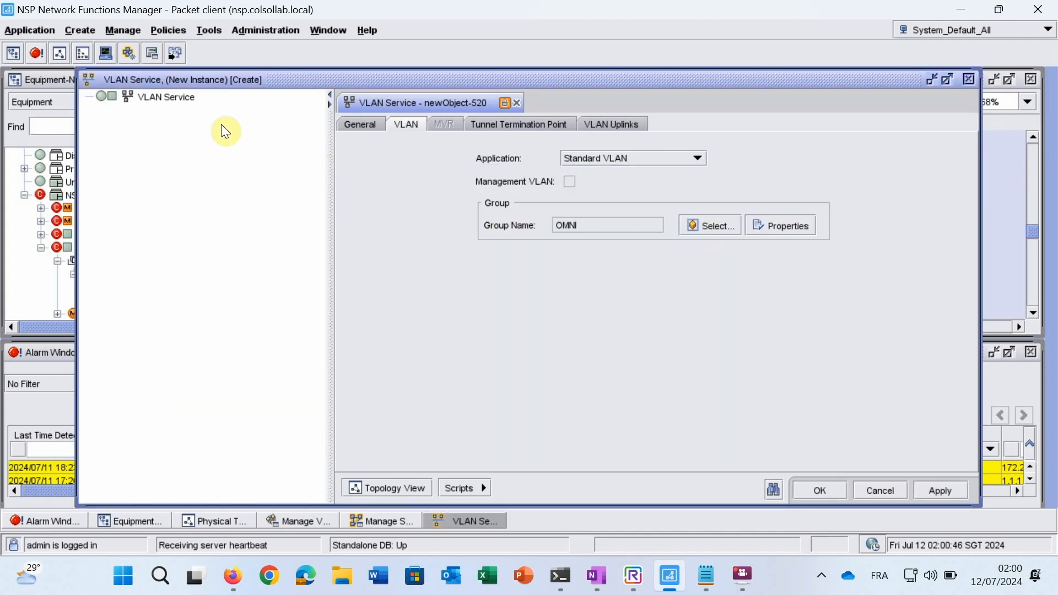
- Add VLAN sites for S1 (3.3.3.3) and S2 (4.4.4.4) to the VLAN service
right_click(164, 97)
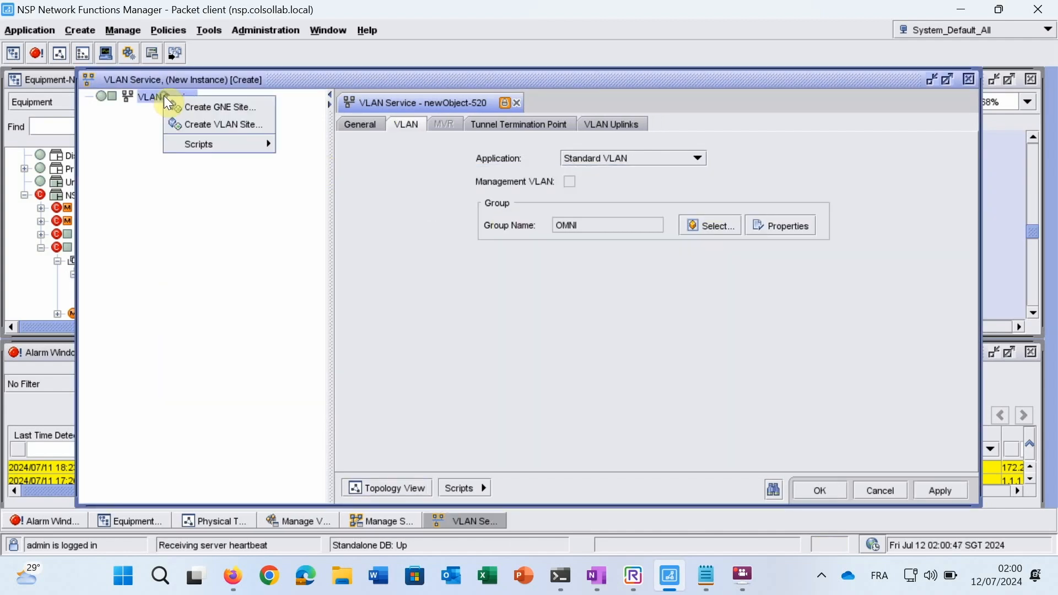
left_click(196, 118)
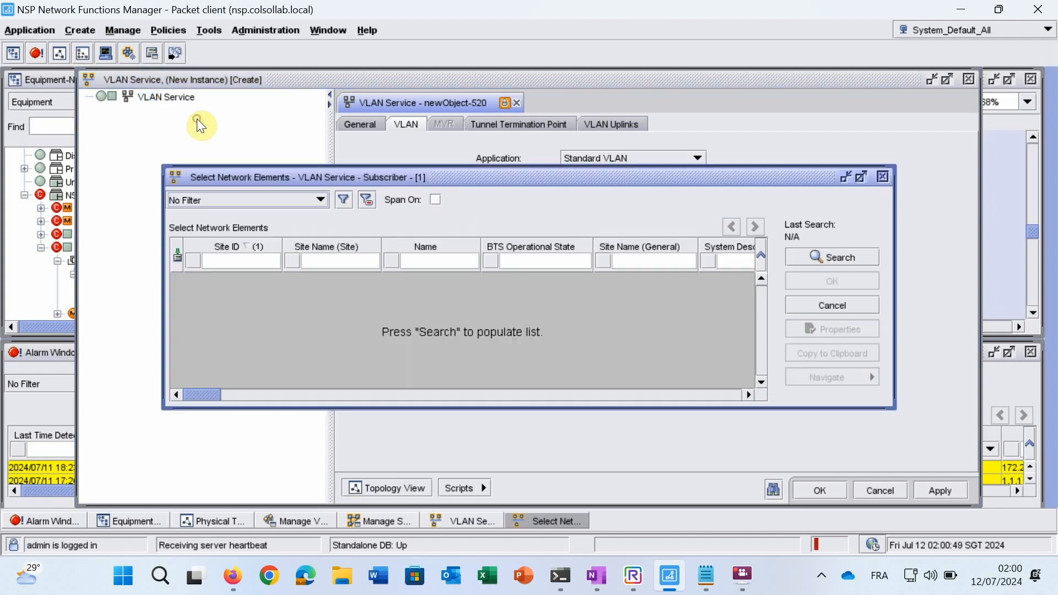
left_click(789, 263)
left_click(213, 279)
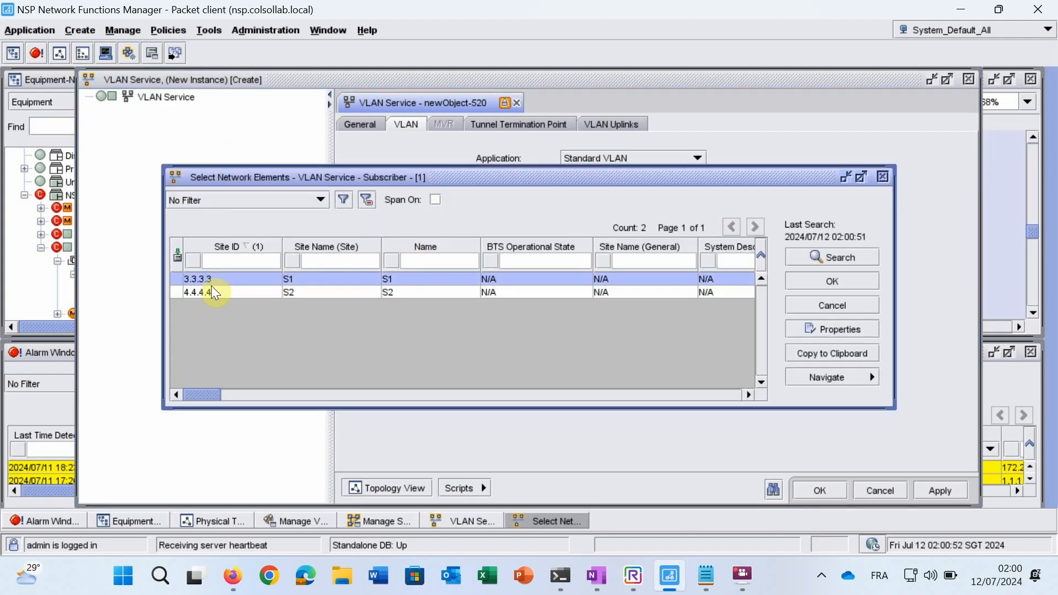
left_click(215, 292, "shift")
left_click(803, 279)
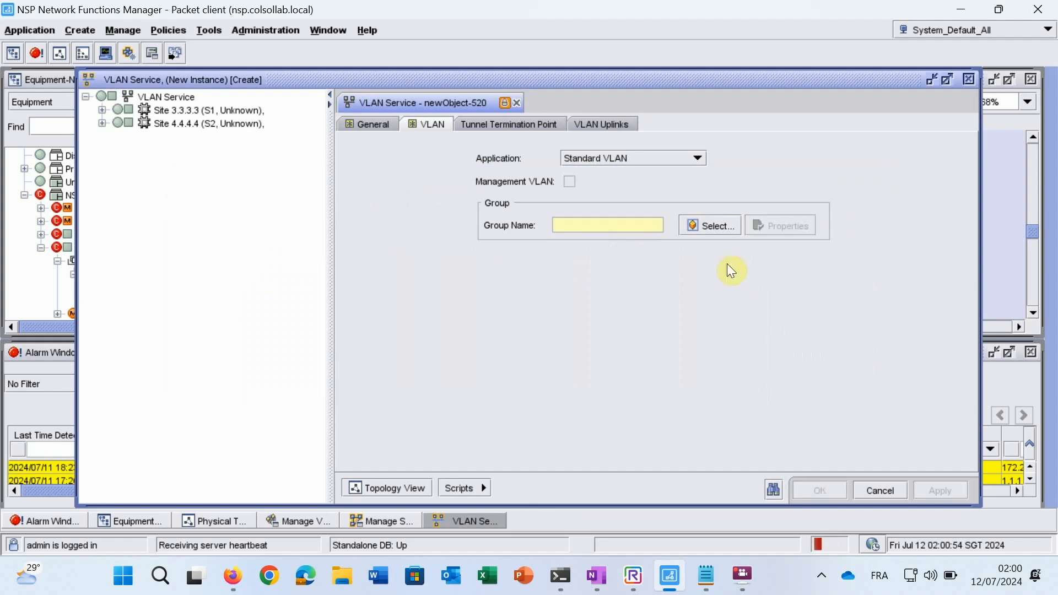
- Start a VLAN access interface on the S1 site with LAG 2 as its terminating port
right_click(189, 108)
left_click(102, 110)
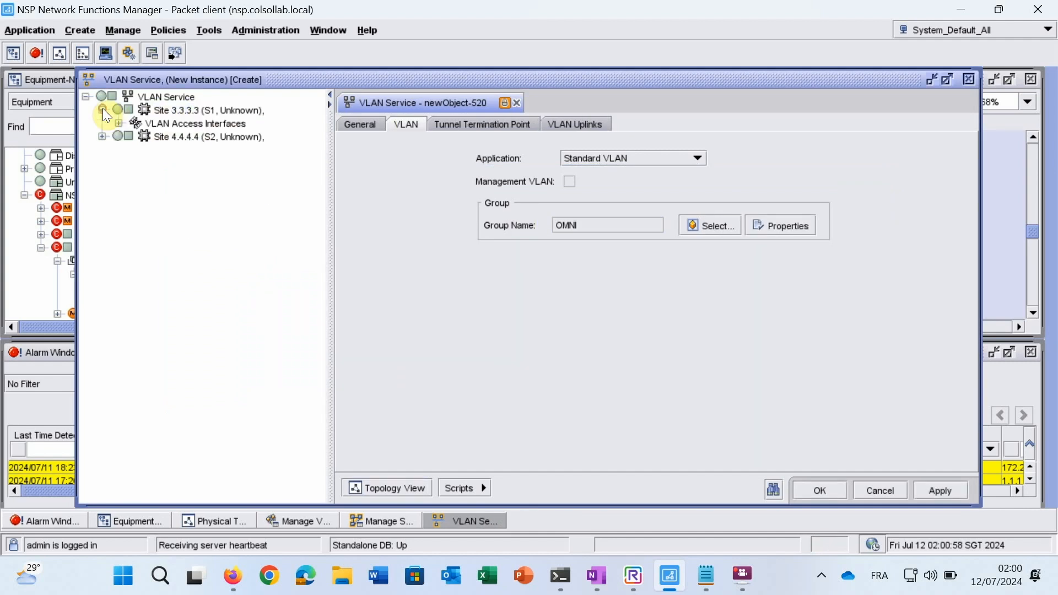
right_click(166, 127)
left_click(186, 133)
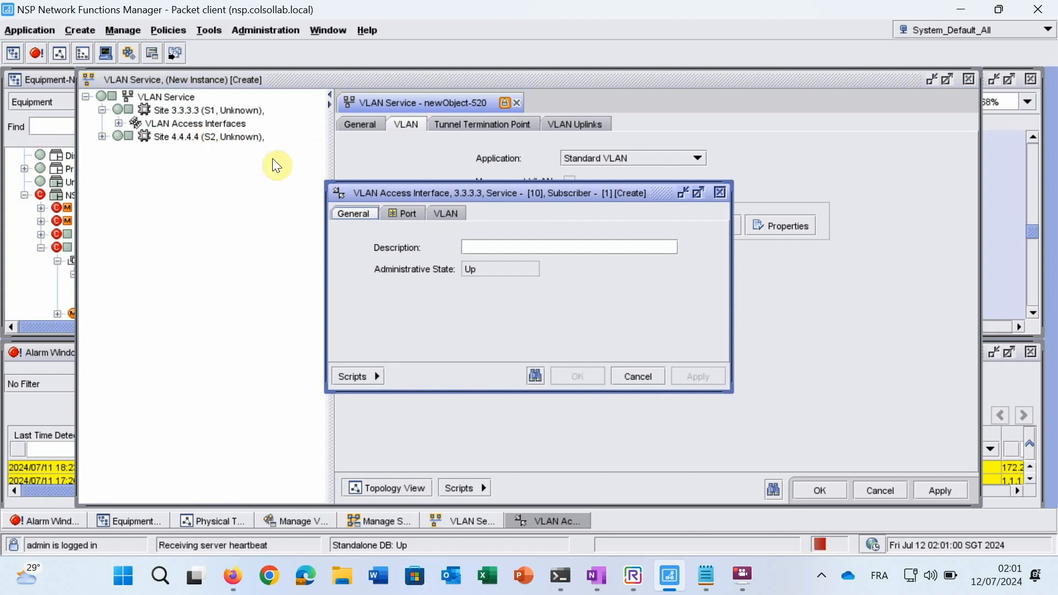
left_click(398, 214)
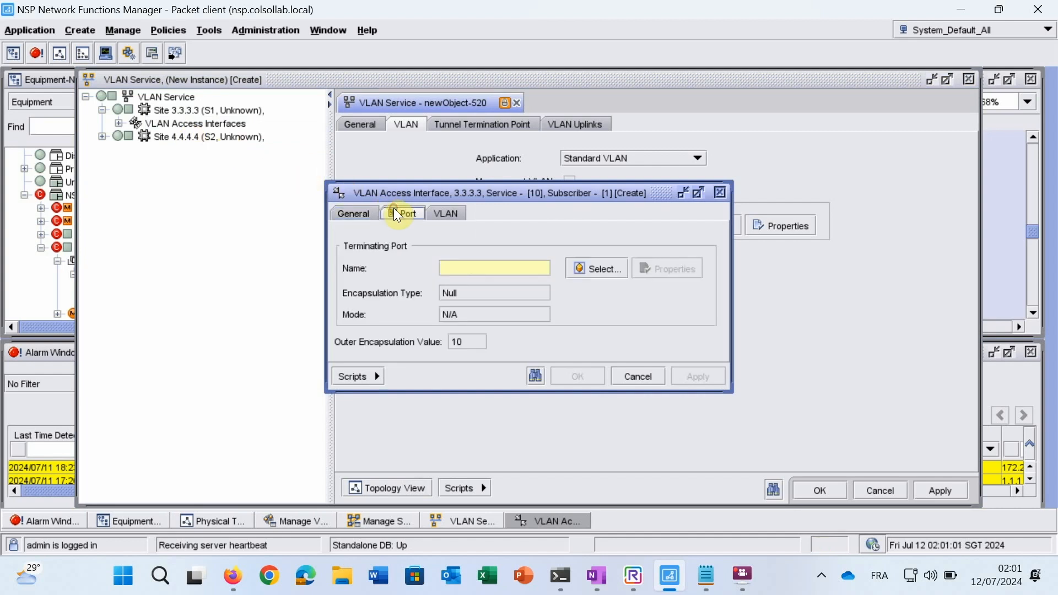
left_click(579, 269)
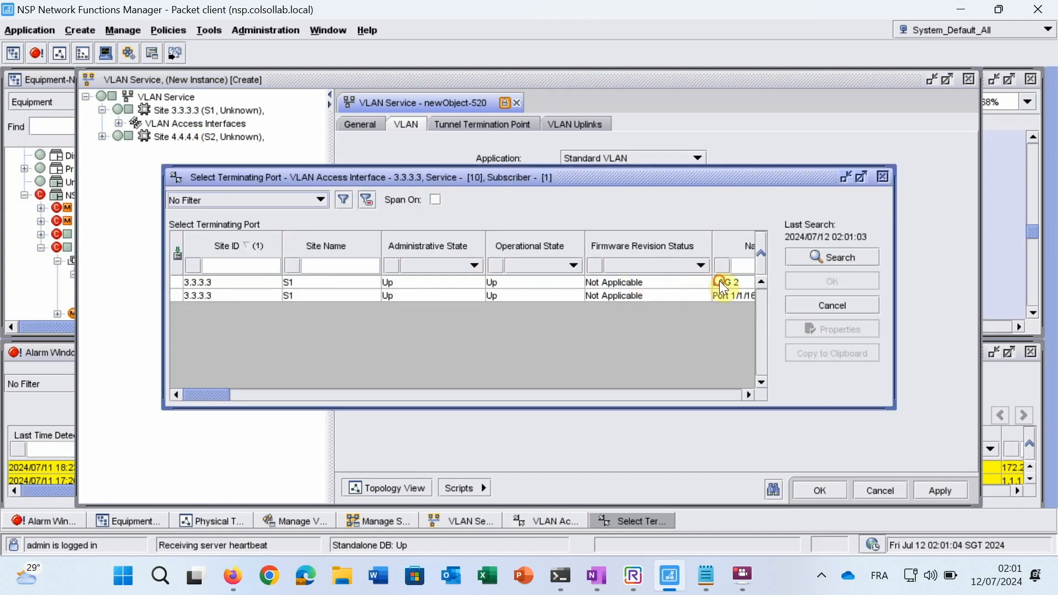
left_click(733, 283)
left_click(803, 285)
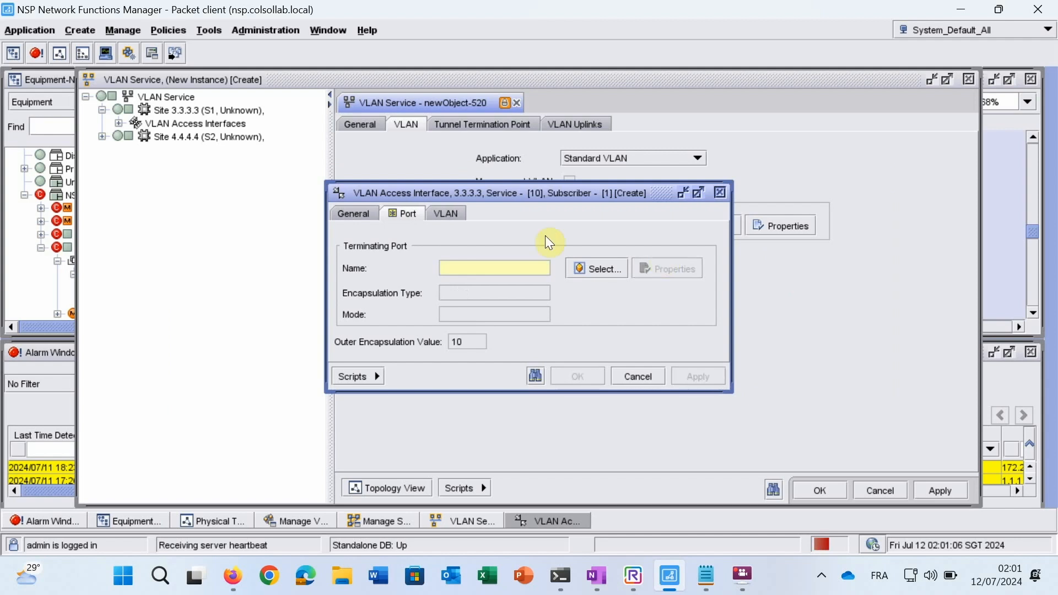
- Set the S1 access interface's VLAN tagging to Tagged and confirm the interface
left_click(444, 216)
left_click(558, 249)
left_click(558, 260)
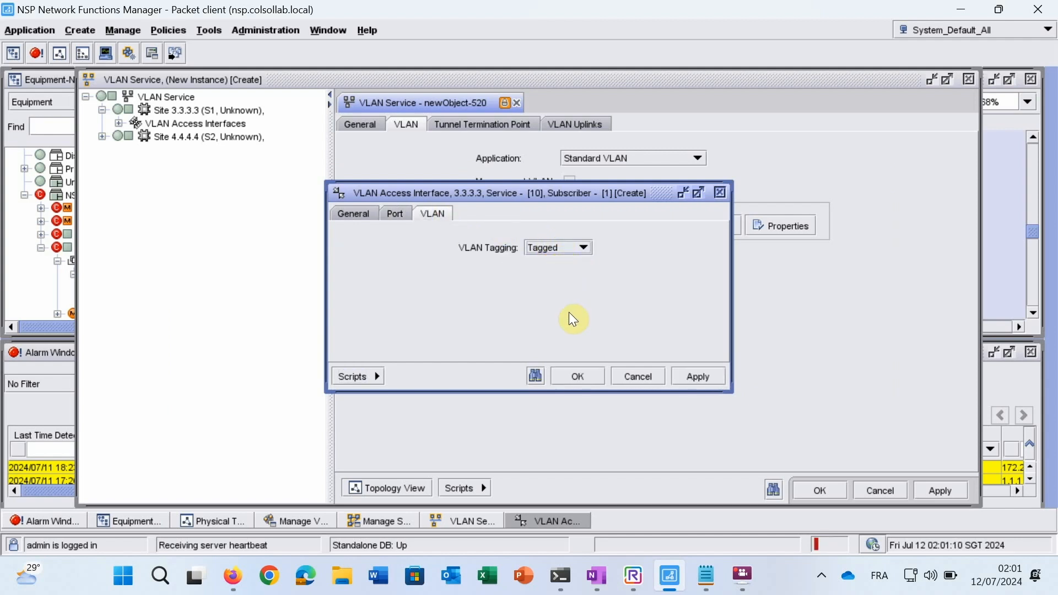
left_click(577, 376)
left_click(523, 307)
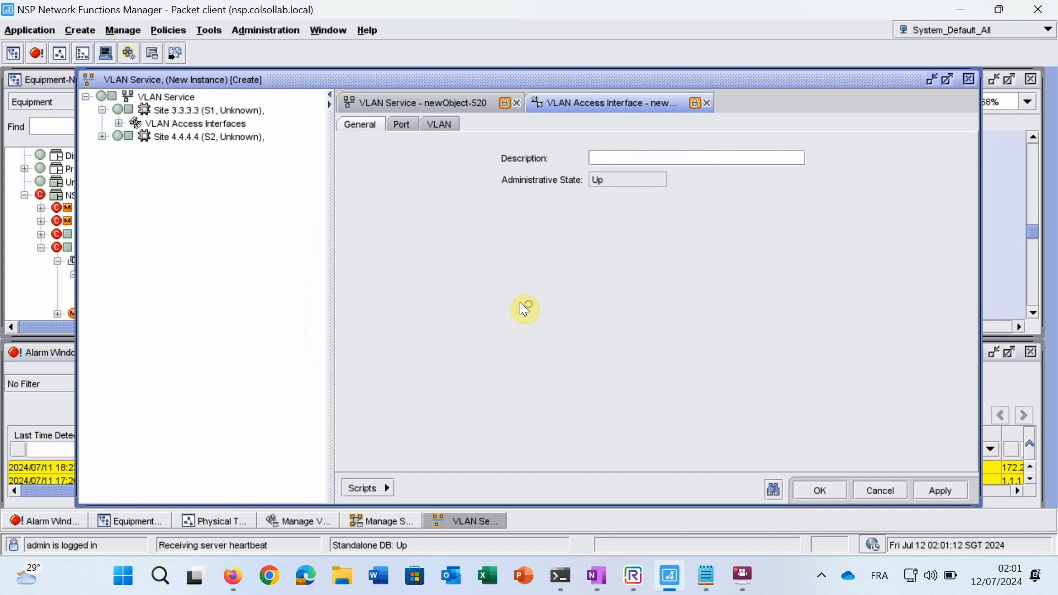
- Start a VLAN access interface on the S2 site (4.4.4.4) with LAG 2 as its terminating port
left_click(102, 136)
right_click(164, 150)
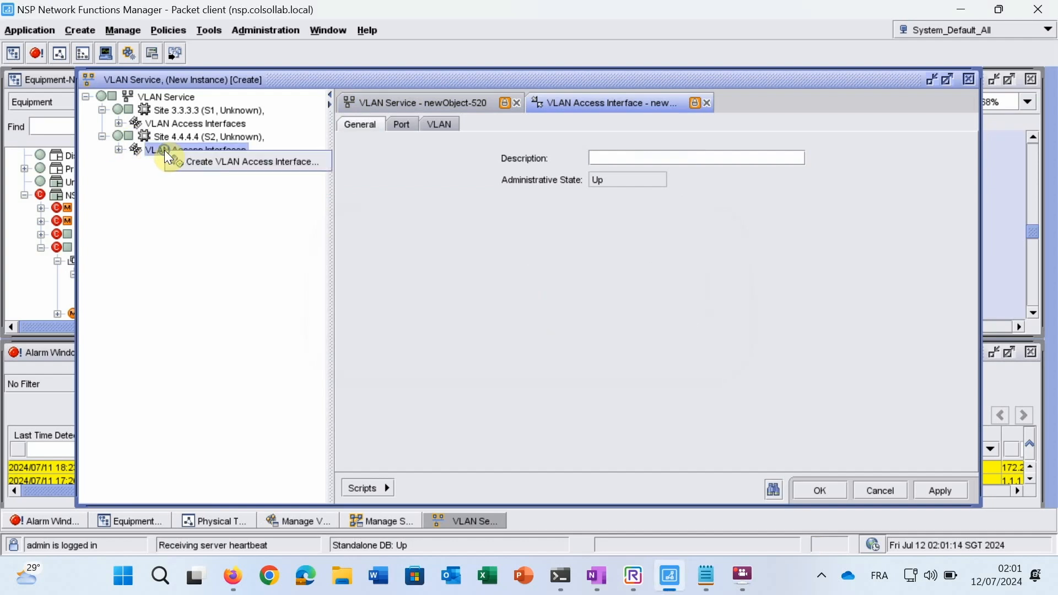
left_click(190, 162)
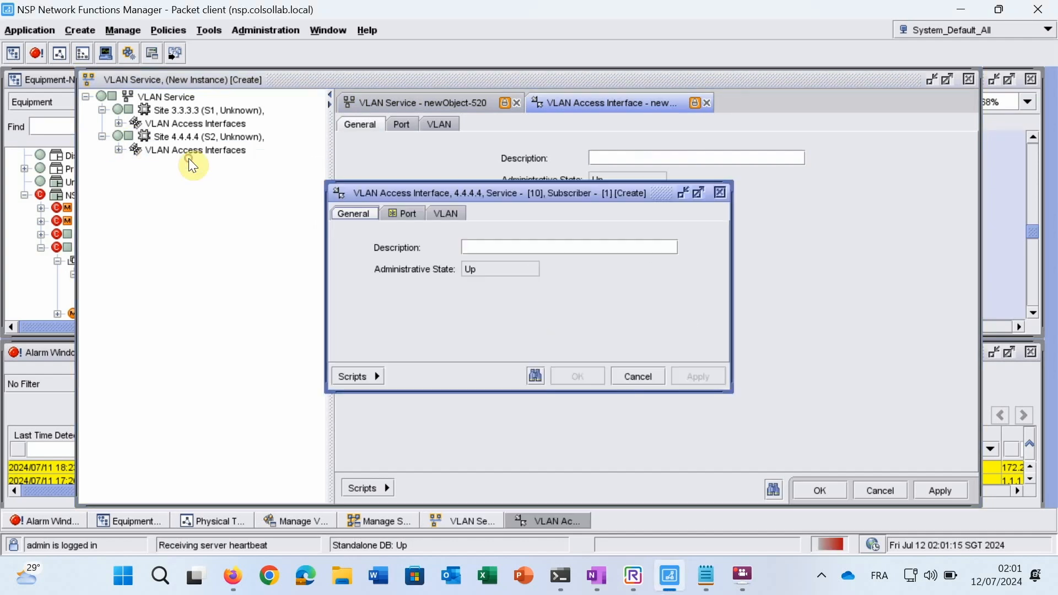
left_click(389, 213)
left_click(576, 262)
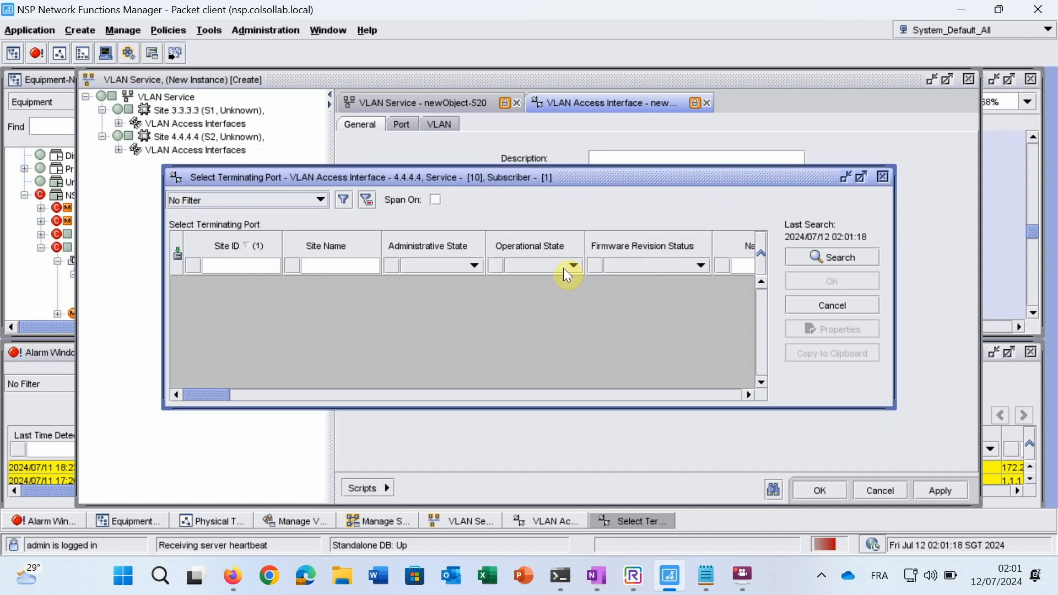
left_click(708, 282)
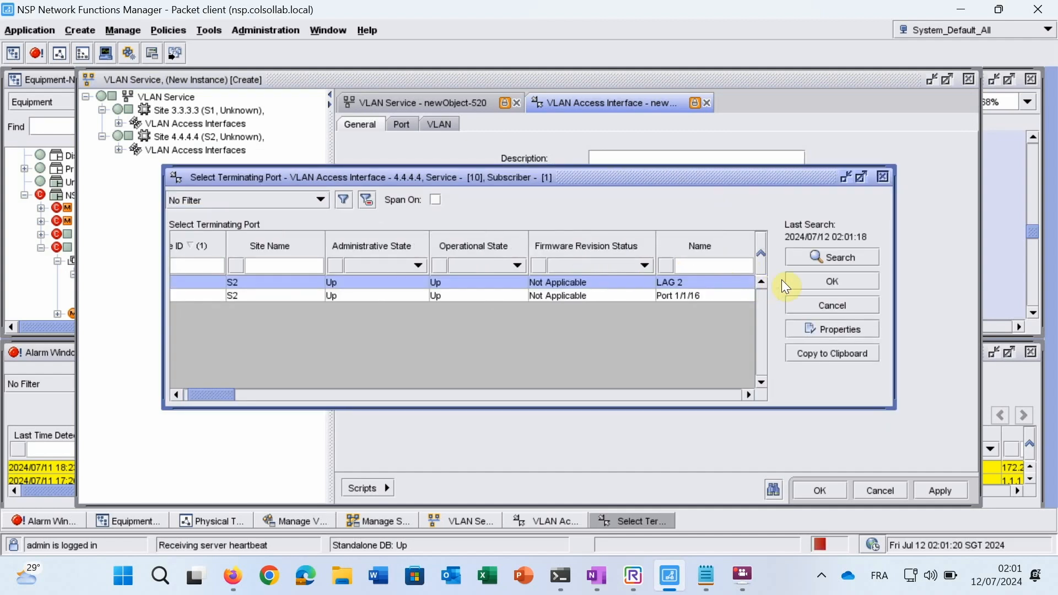
left_click(791, 279)
- Set the S2 access interface's VLAN tagging to Tagged and confirm the interface
left_click(434, 214)
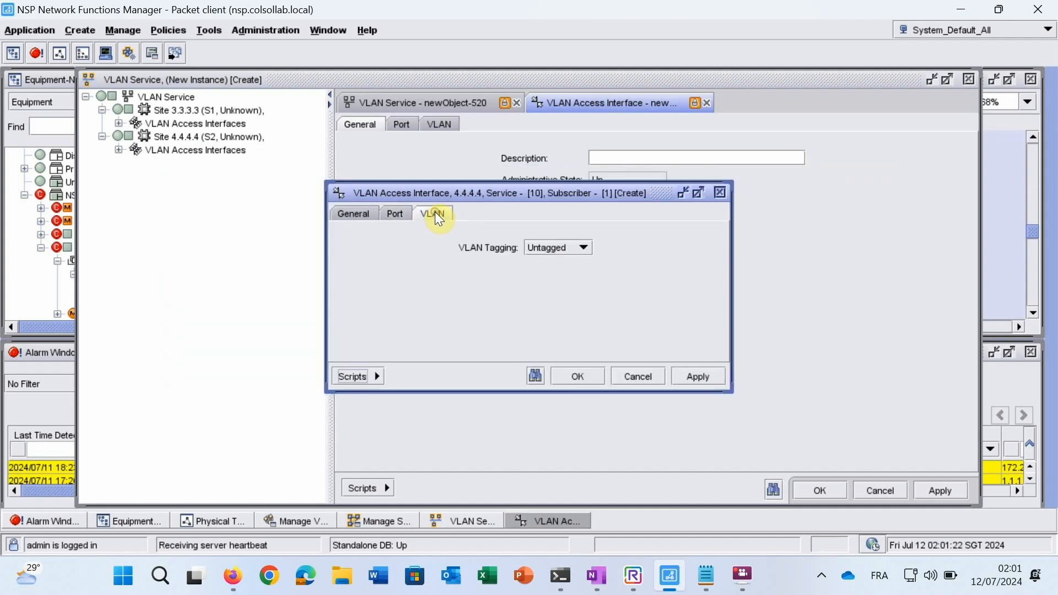
left_click(540, 242)
left_click(547, 260)
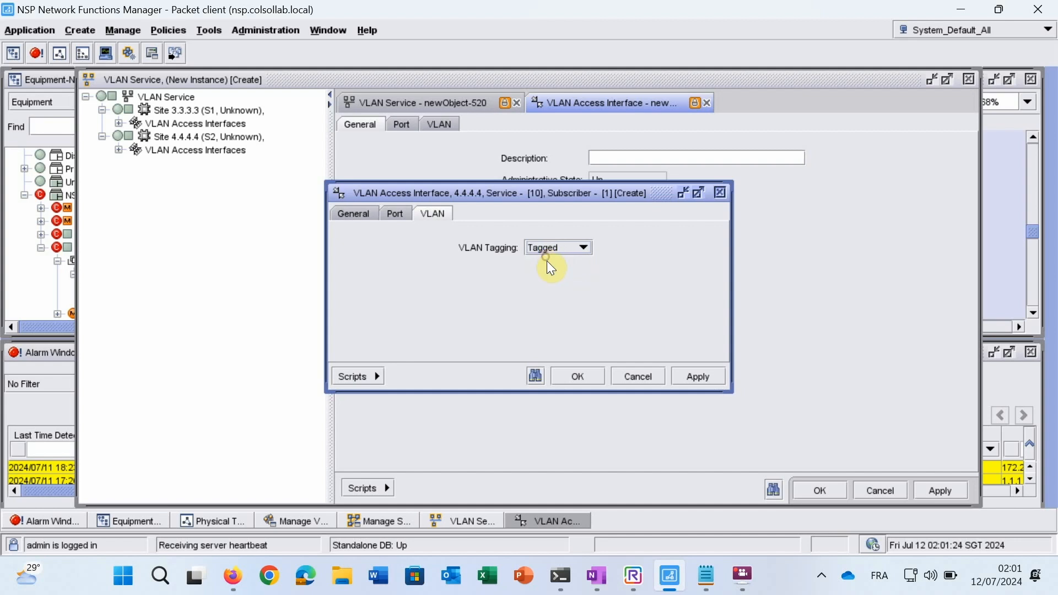
left_click(575, 371)
left_click(528, 306)
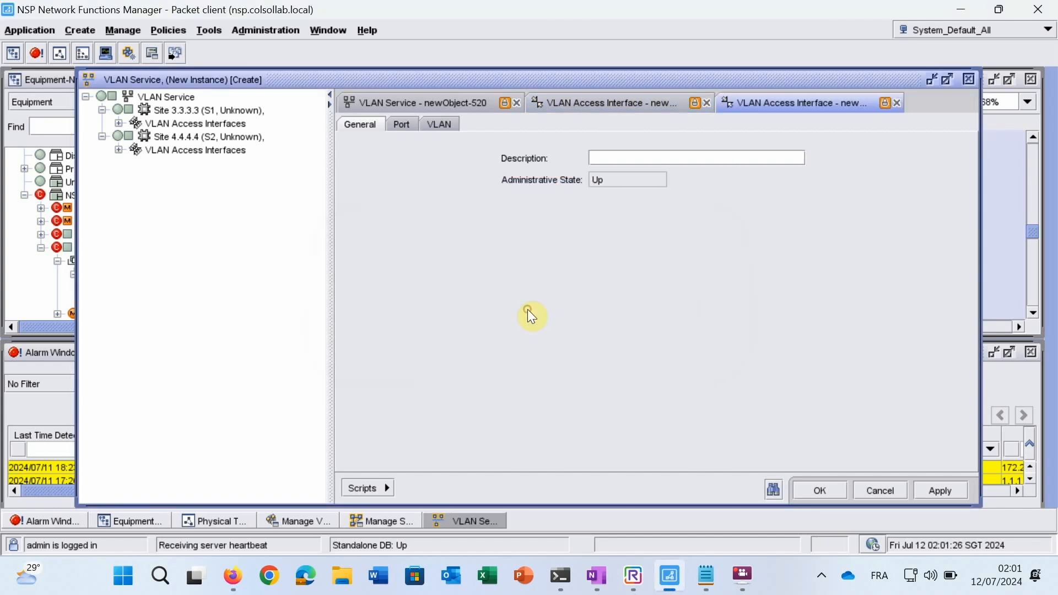
- Apply the new VLAN service and close its window and the service management window
left_click(931, 490)
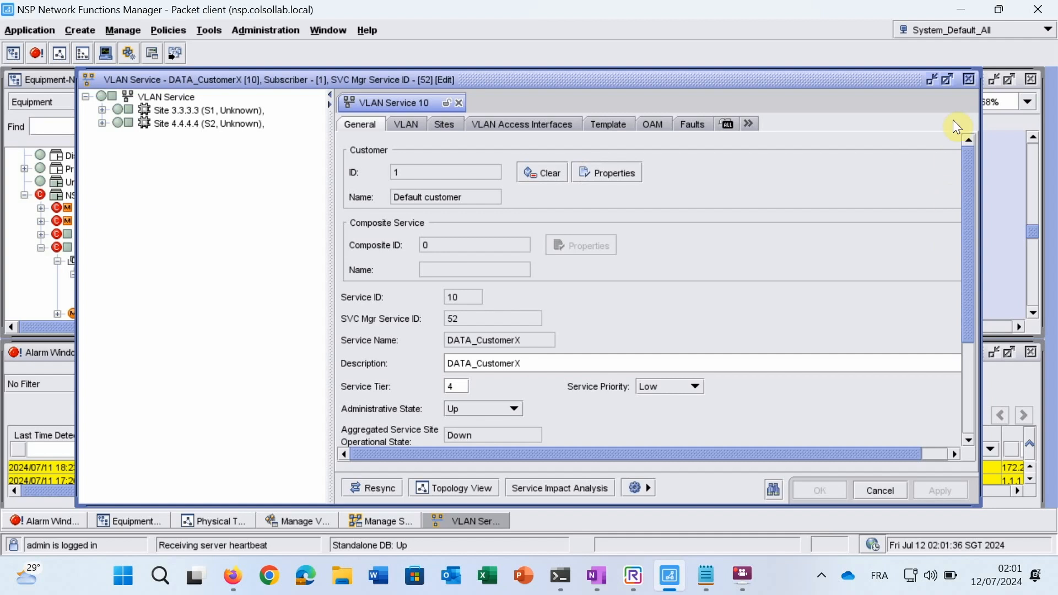
left_click(968, 79)
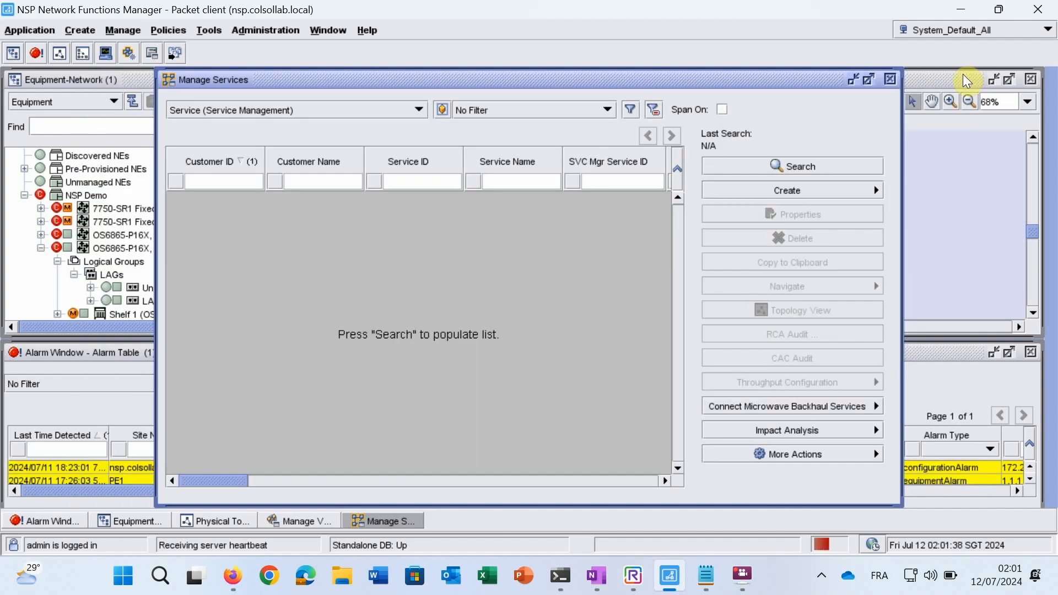
left_click(889, 79)
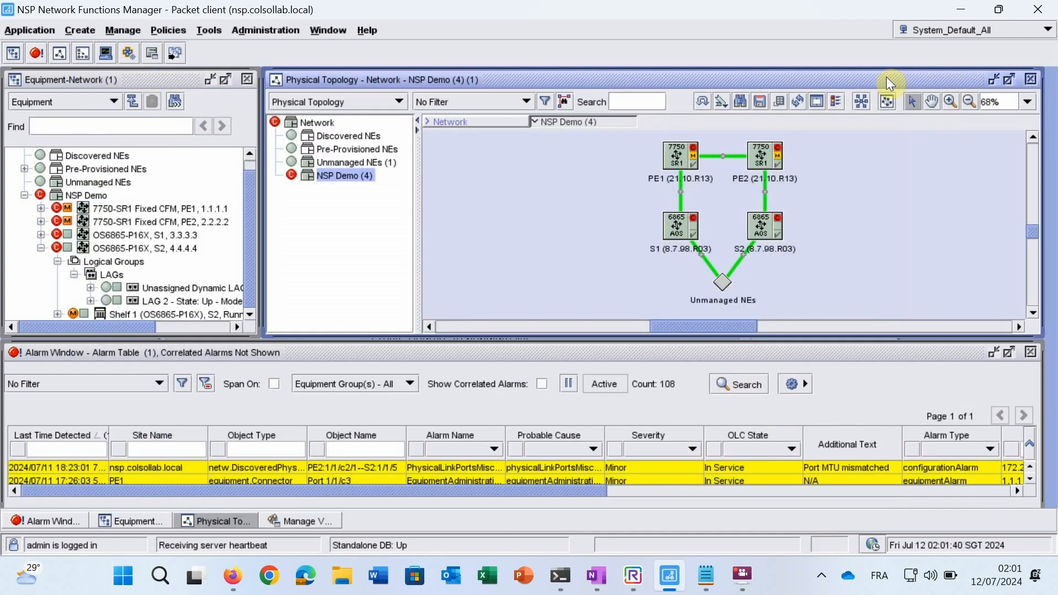
- In the Routing view of the network, start a network interface named CPE1_CustomerX_DATA on S1's default routing instance
left_click(98, 104)
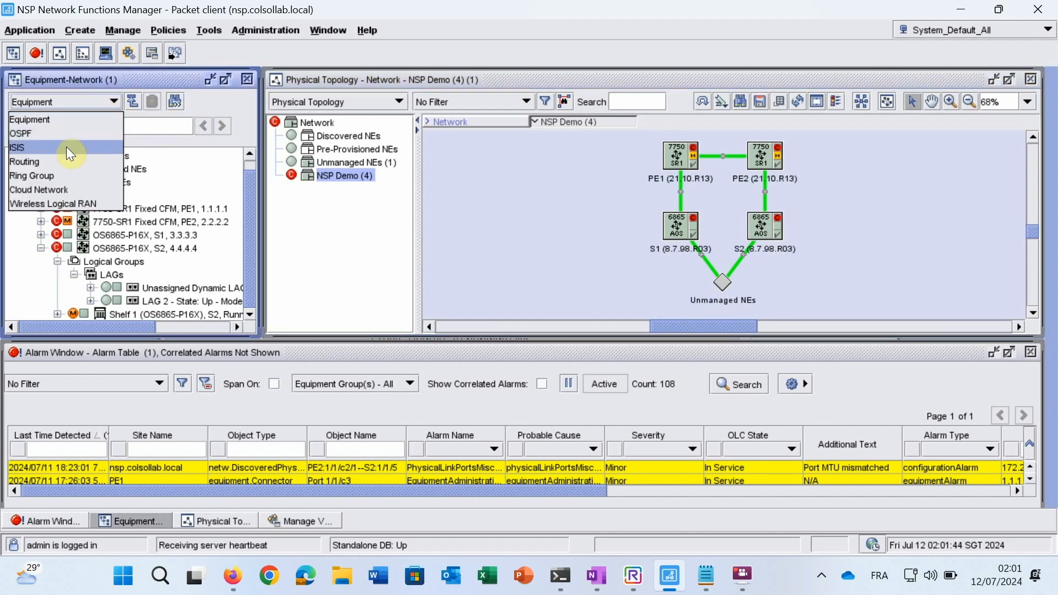
left_click(64, 160)
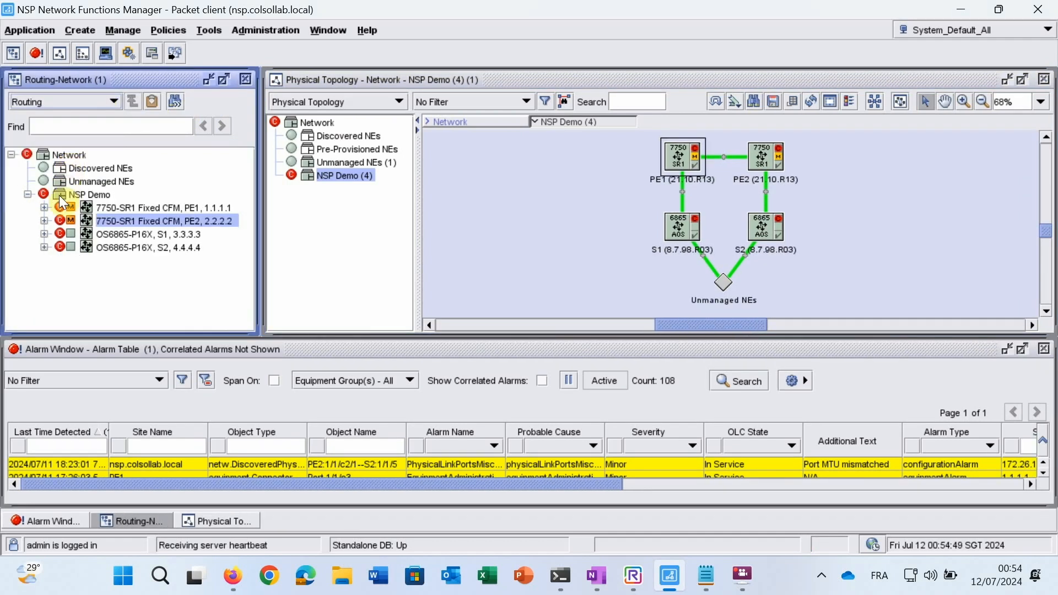
left_click(44, 235)
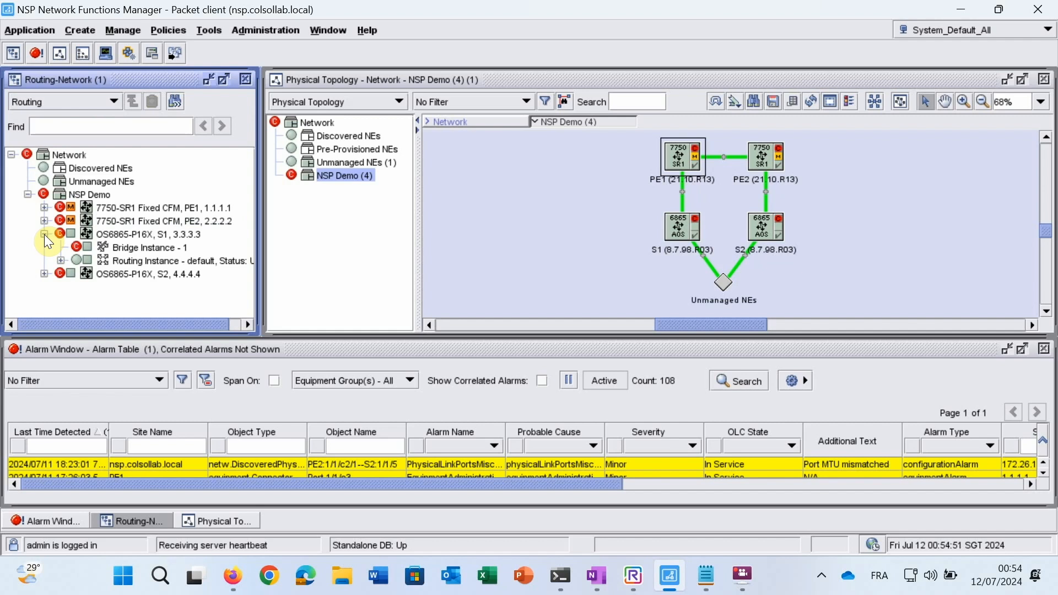
right_click(115, 262)
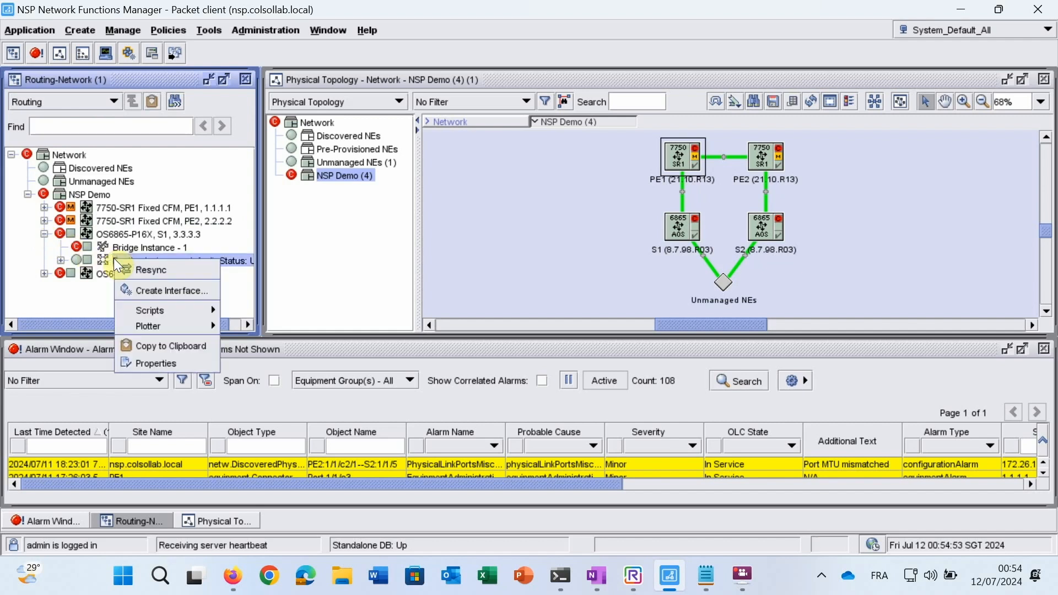
left_click(142, 290)
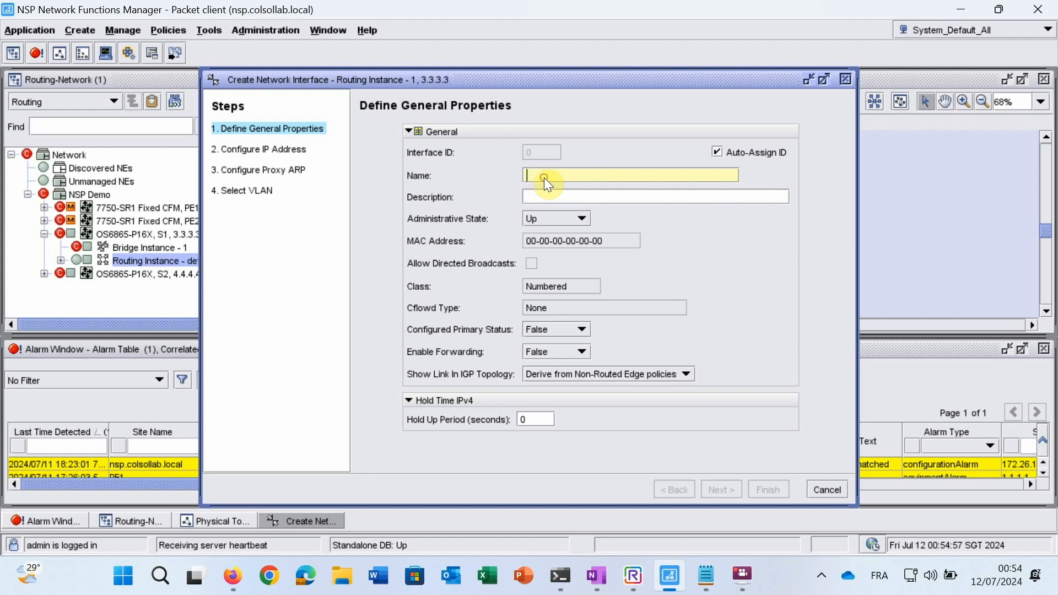
type("CPE1_Cus")
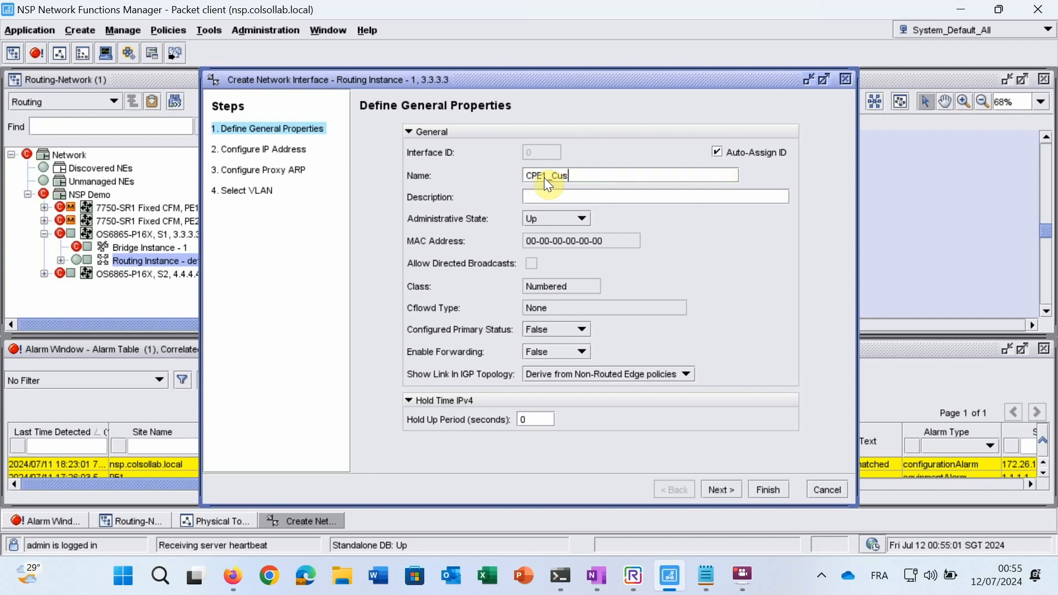
type("tomerX_DATA")
left_click(712, 489)
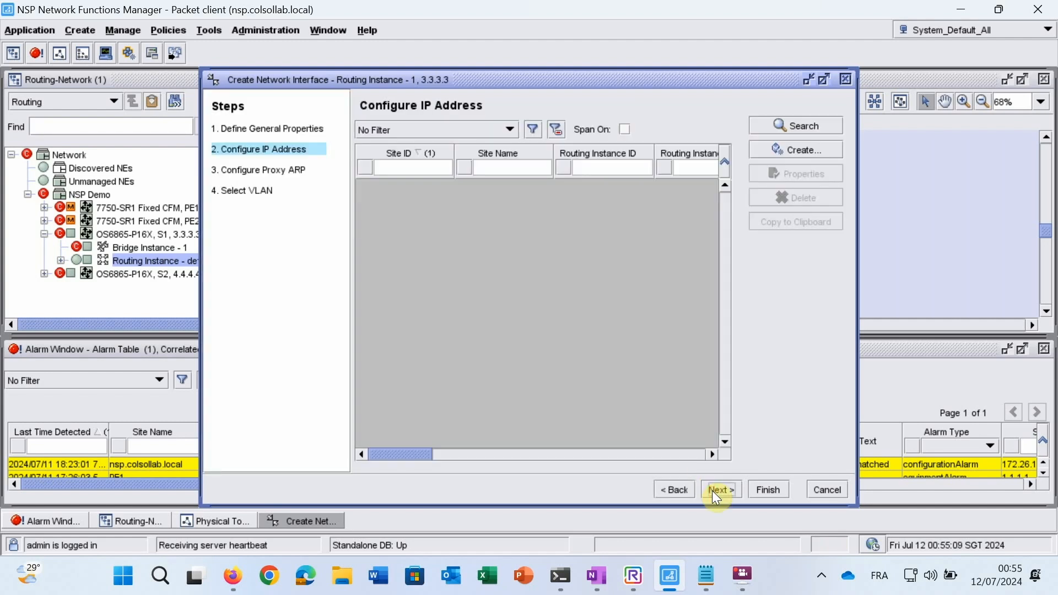
- Add the IP address 10.0.0.0 with prefix length 31 to the S1 network interface
left_click(778, 150)
type("10.0.0")
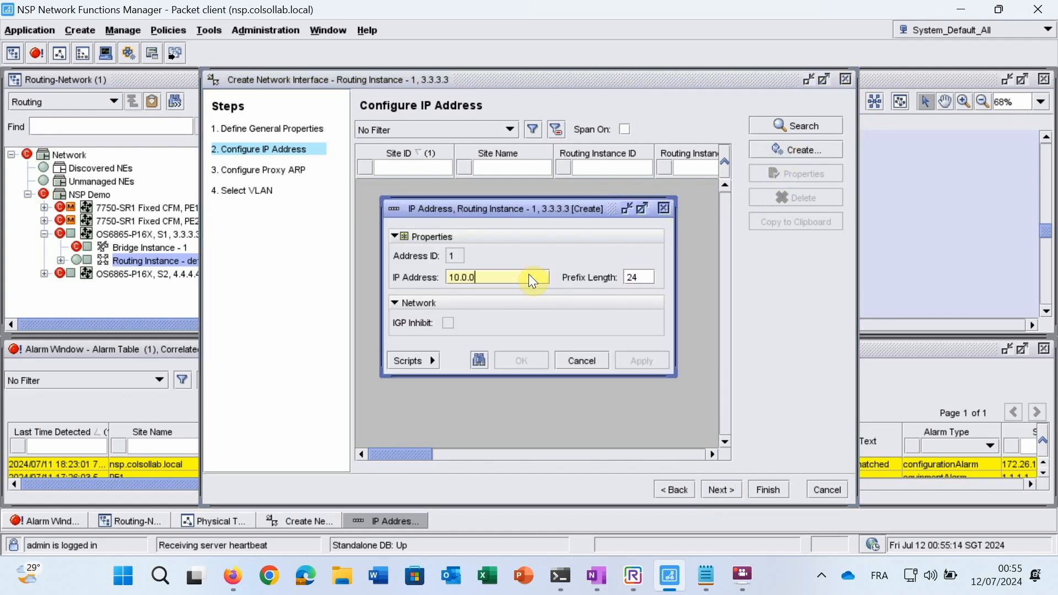
type(".0")
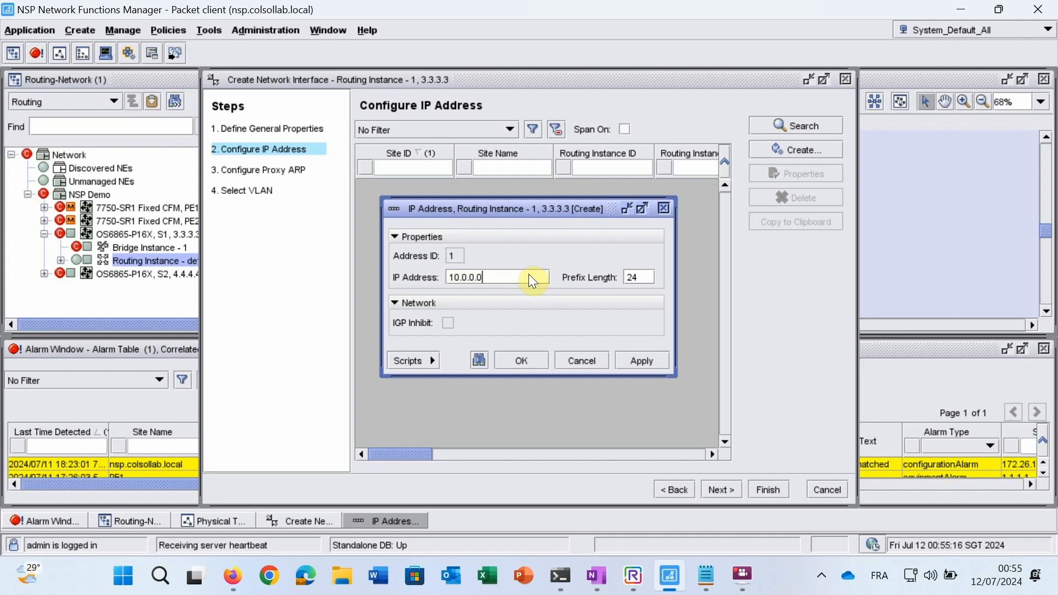
left_click(637, 276)
type("31")
left_click(531, 360)
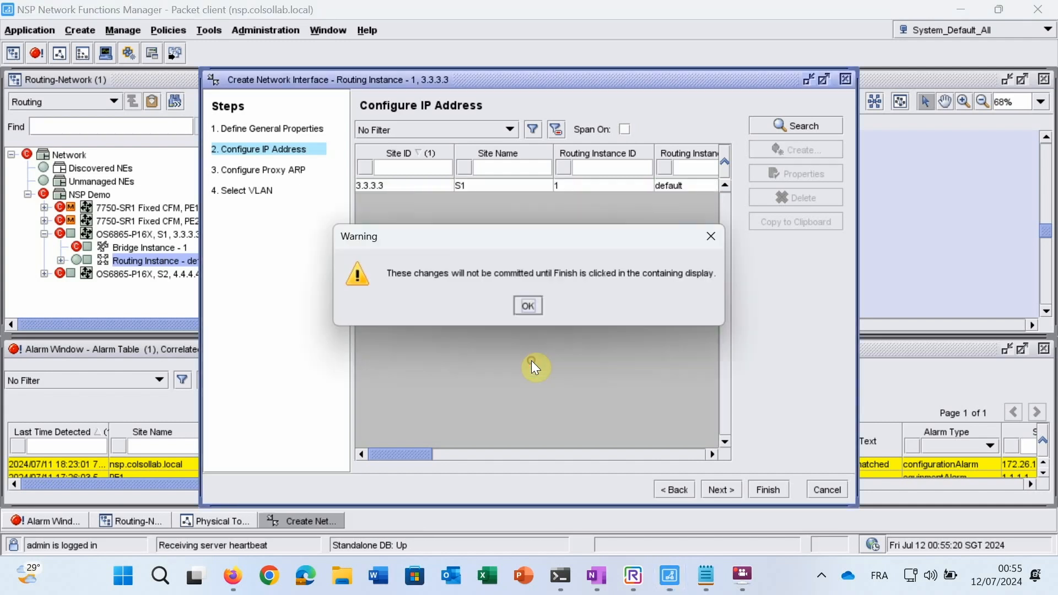
left_click(530, 304)
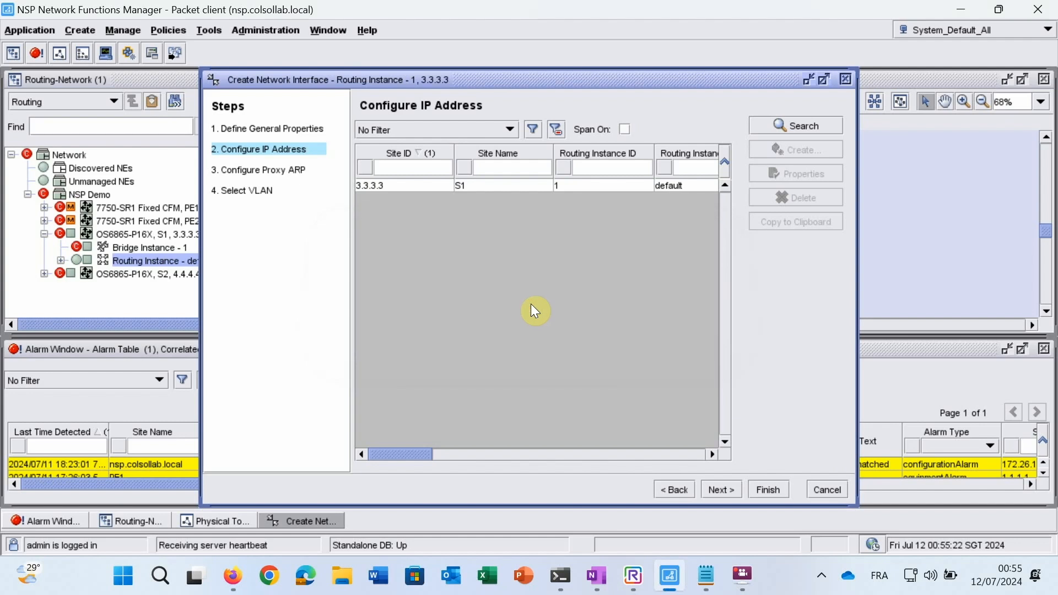
- Assign VLAN service 10 (DATA_CustomerX) to the S1 network interface and finish creating it
left_click(719, 491)
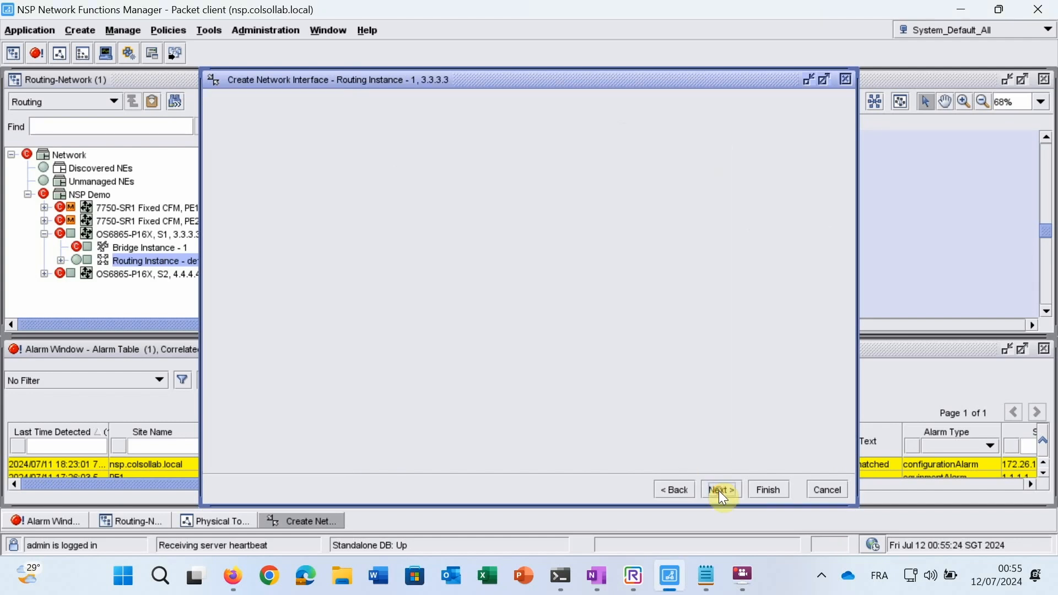
left_click(719, 490)
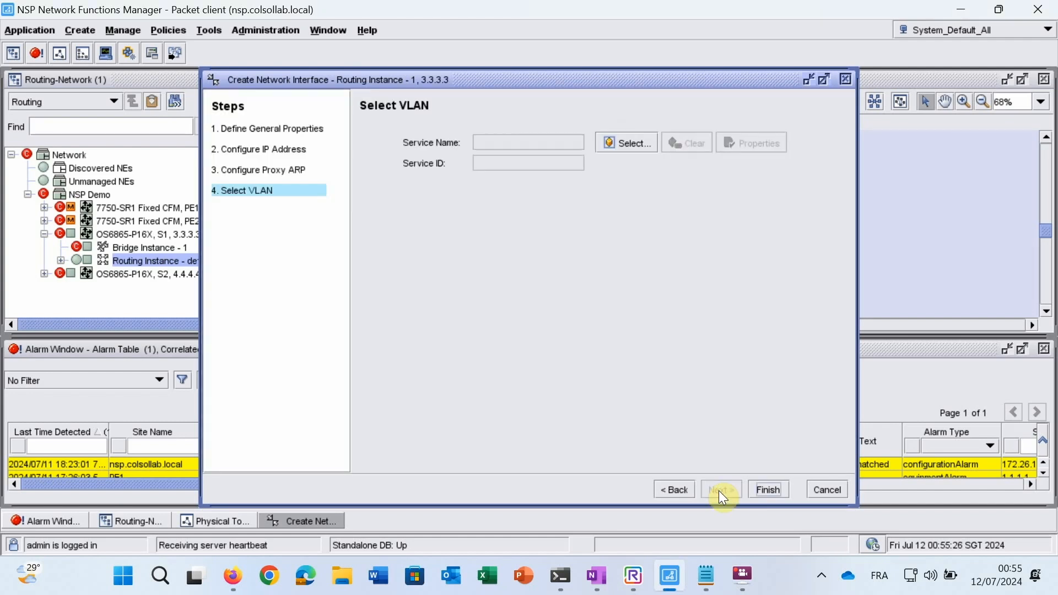
left_click(619, 144)
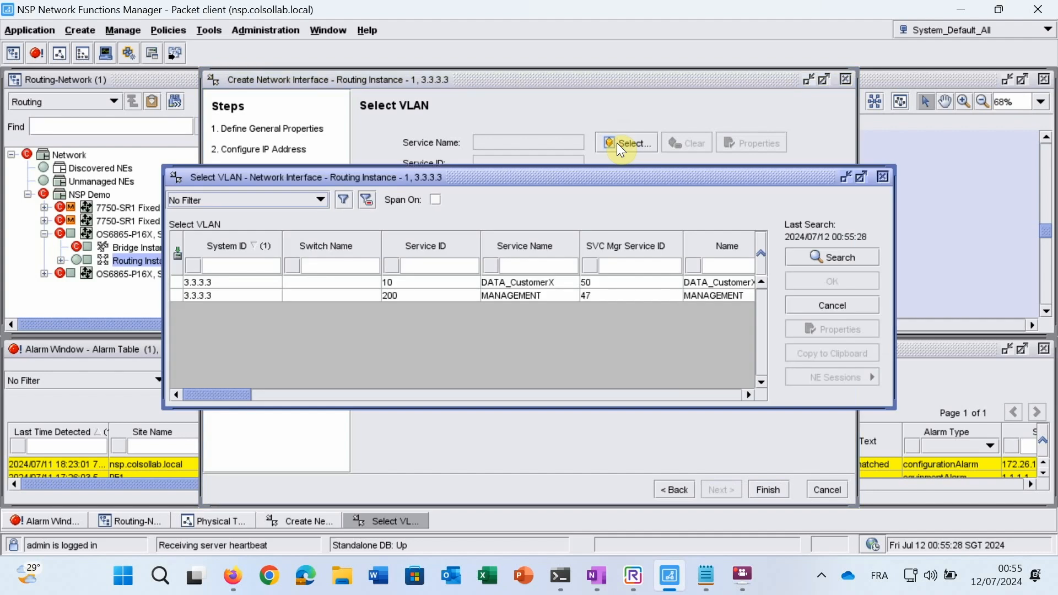
left_click(543, 281)
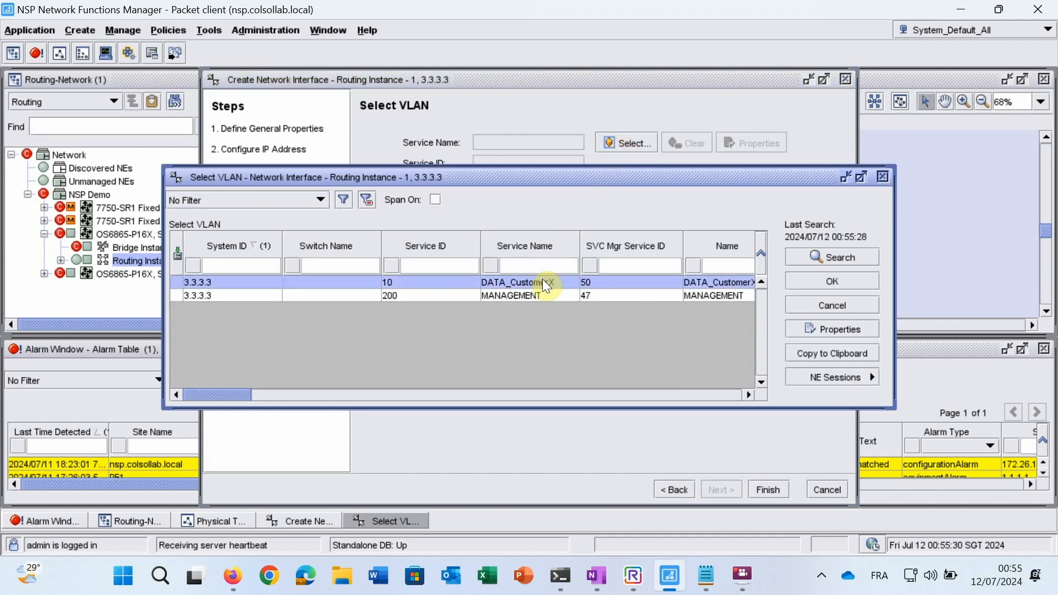
left_click(820, 278)
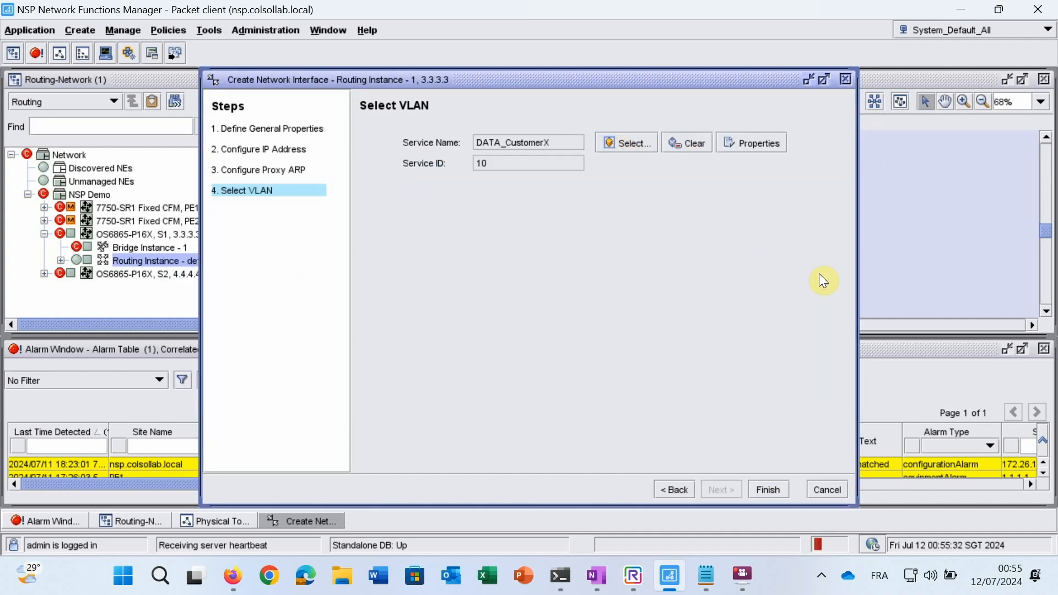
left_click(767, 491)
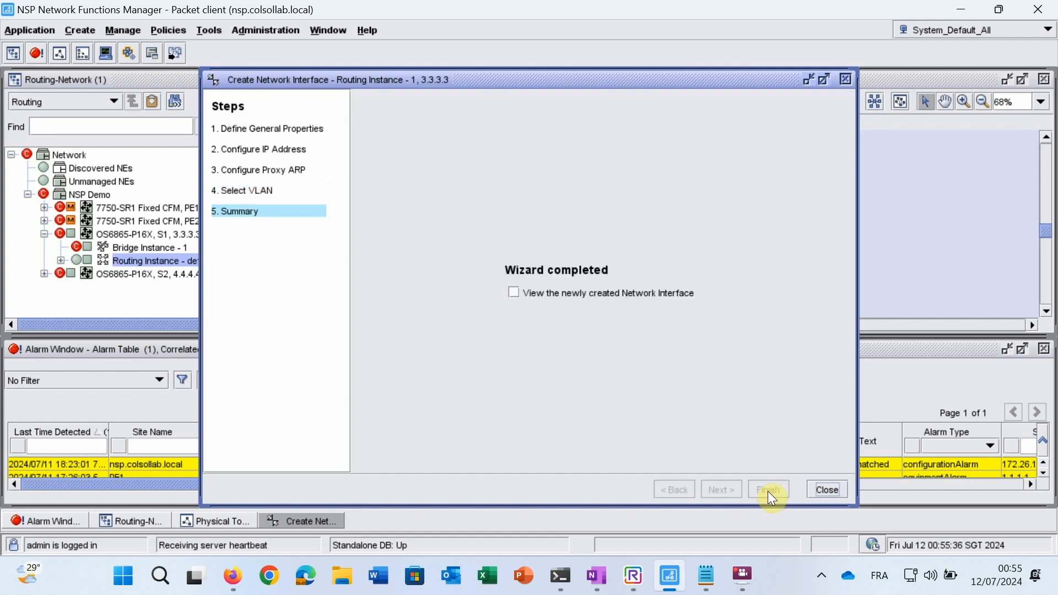
left_click(821, 488)
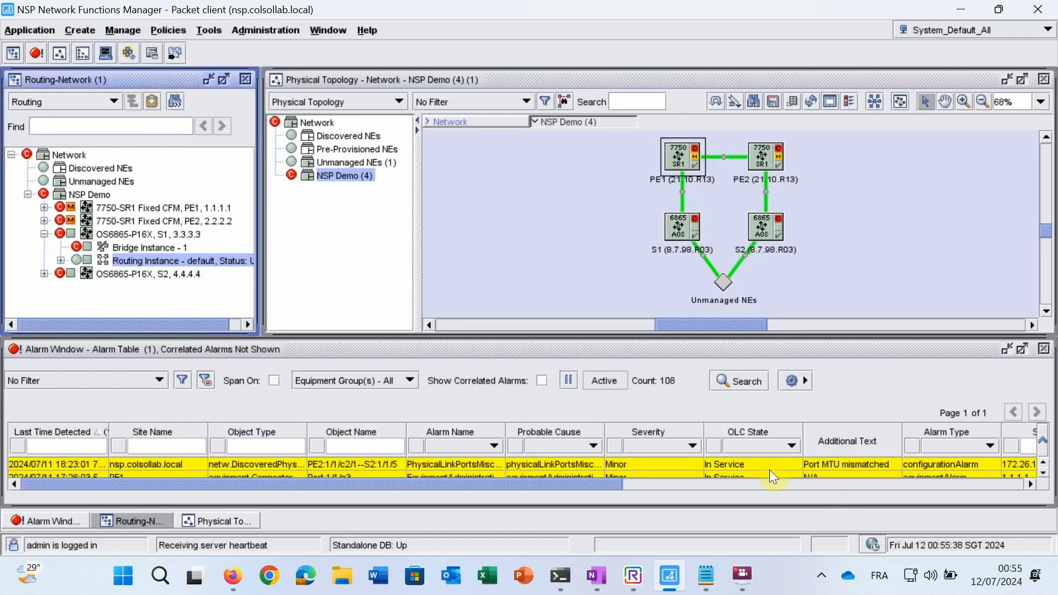
- Start a network interface named CPE2_CustomerX_DATA on S2's default routing instance
left_click(44, 274)
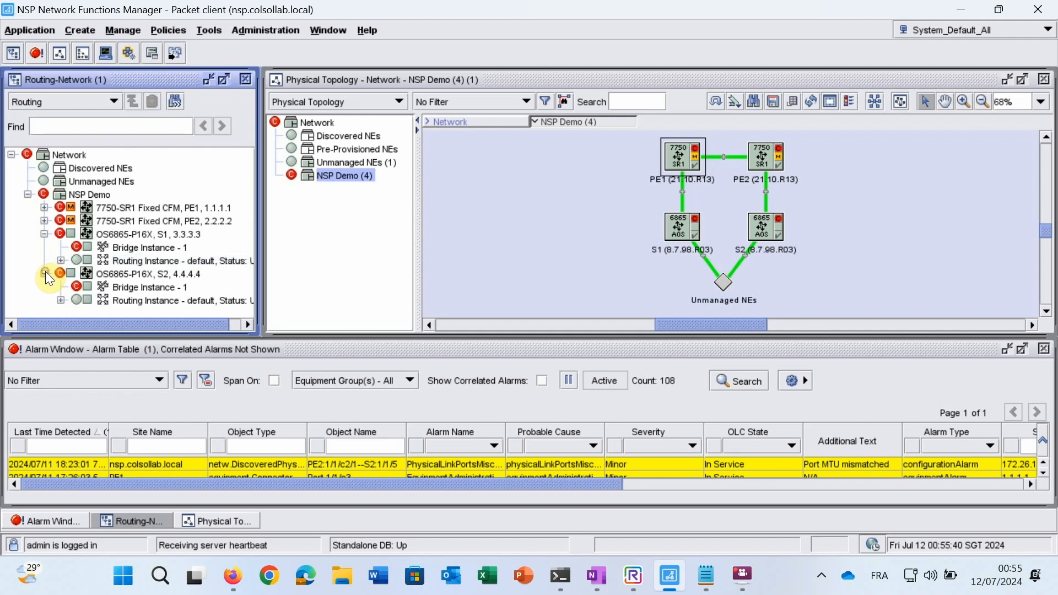
left_click(118, 298)
right_click(119, 298)
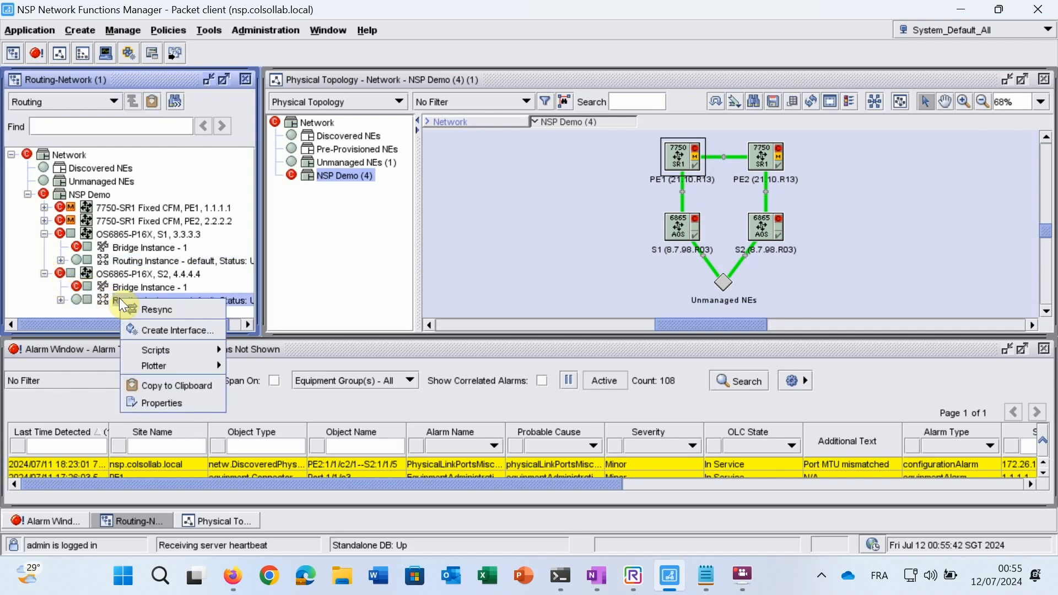
left_click(159, 329)
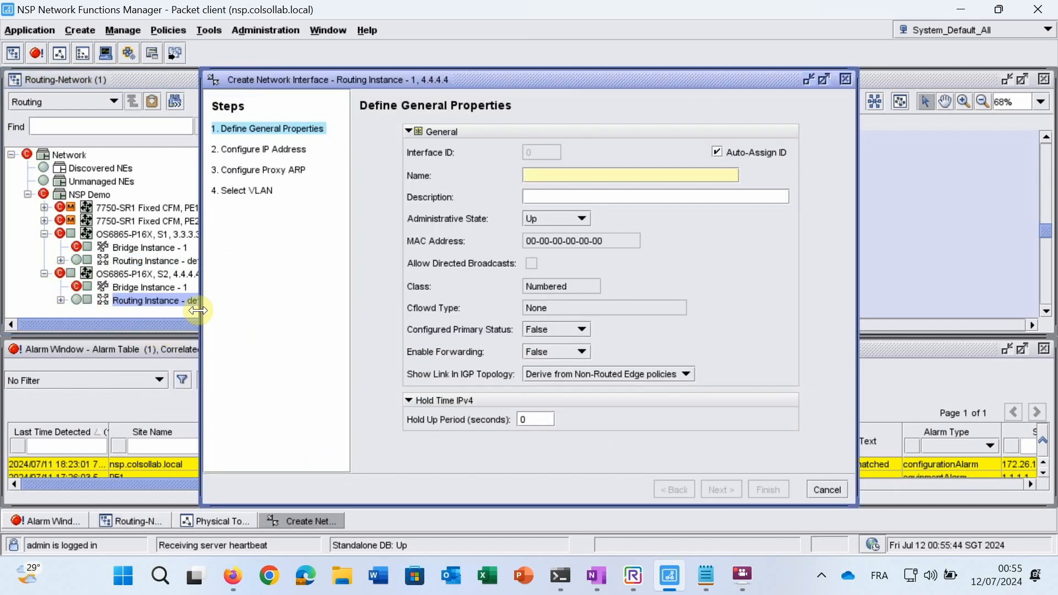
left_click(540, 173)
type("CPE-")
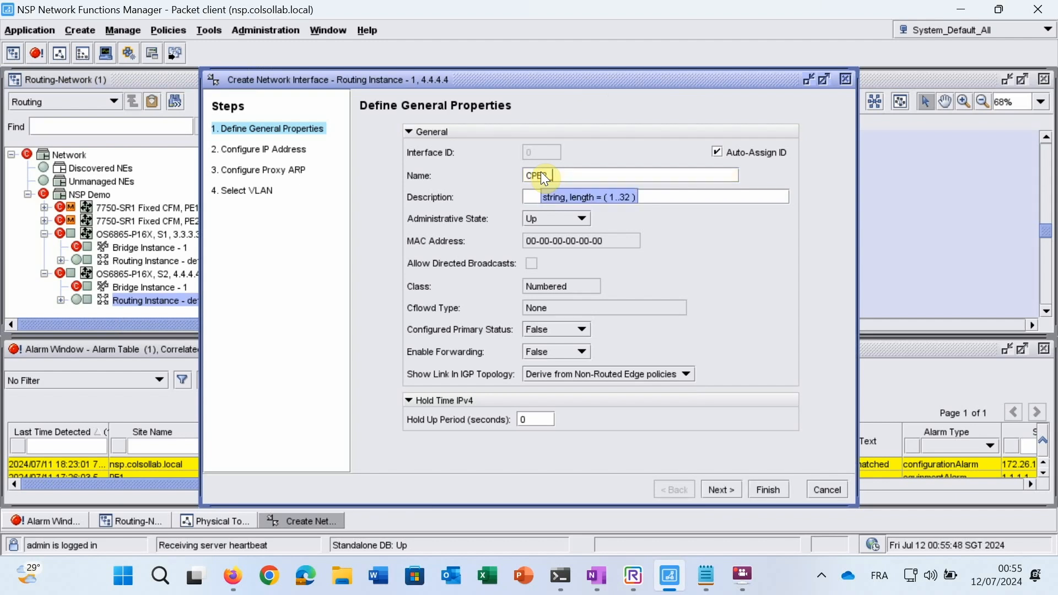
type("_CustomerX_DATA")
left_click(725, 489)
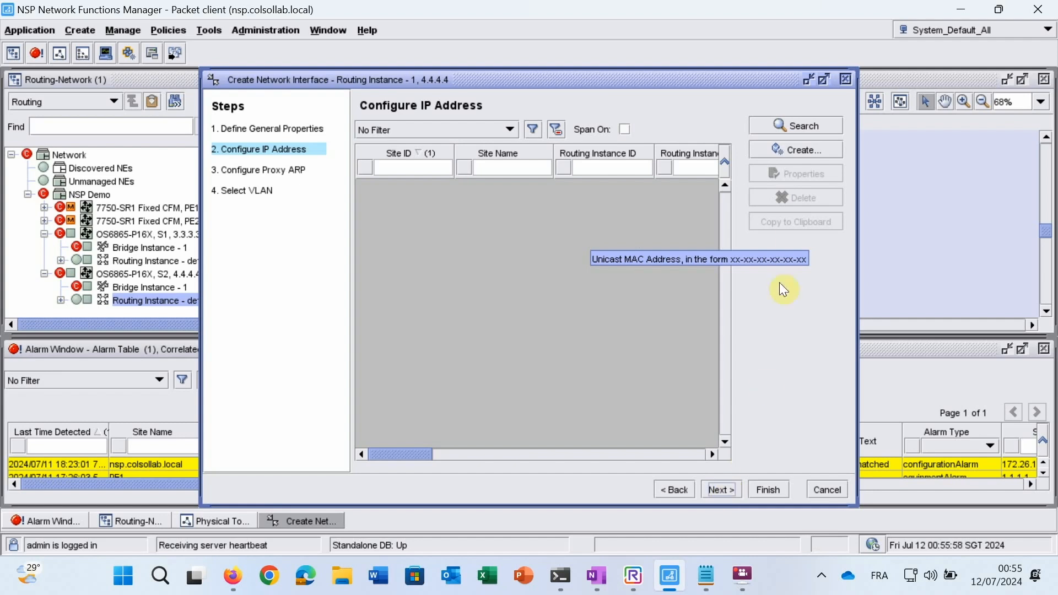
- Add the IP address 10.0.0.1 with its prefix length to the S2 network interface
left_click(792, 148)
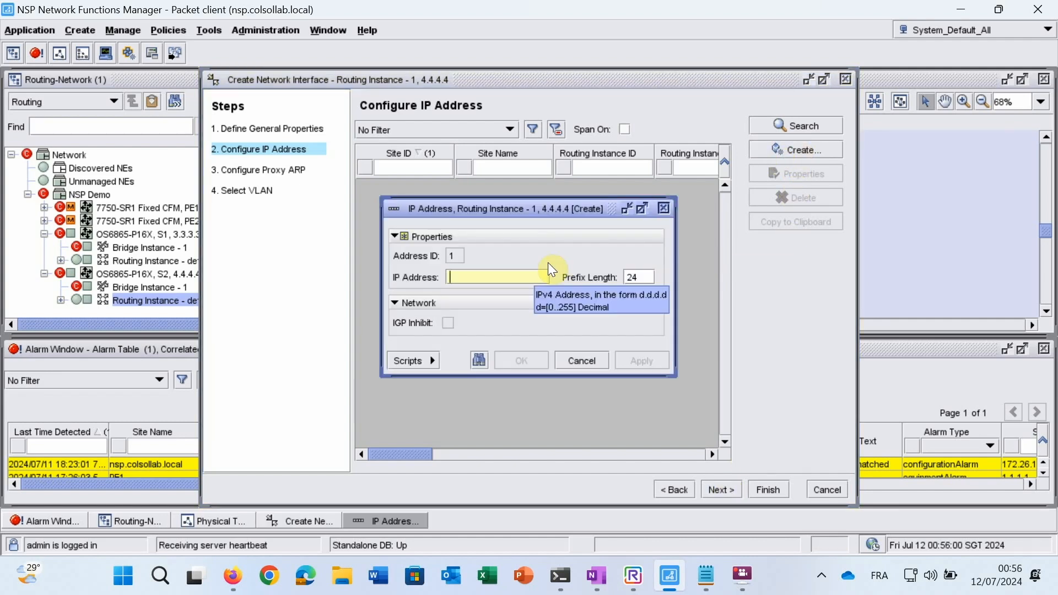
type("10.0.0.1")
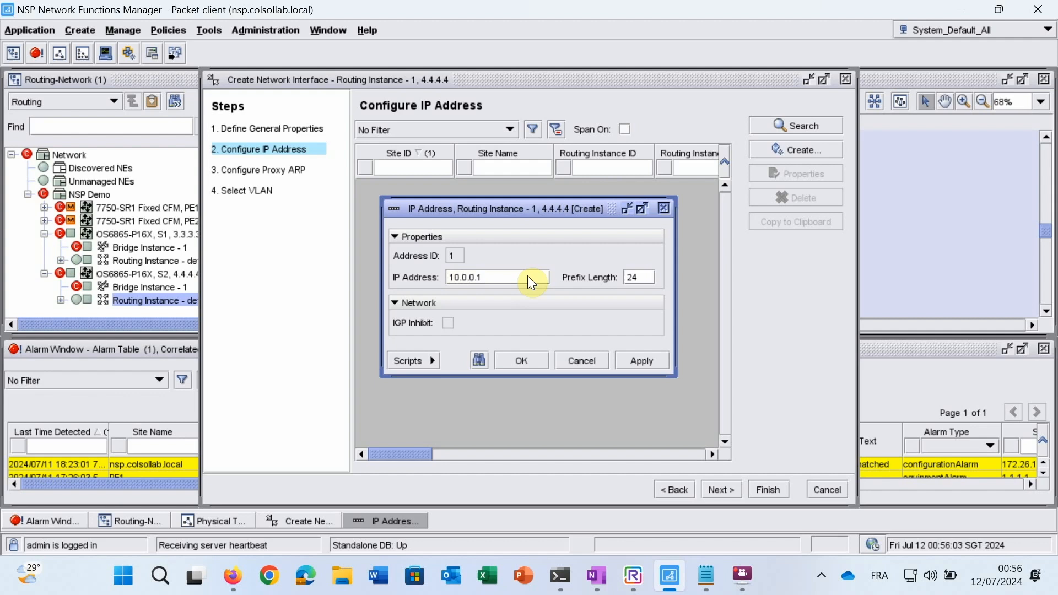
left_click(645, 273)
left_click(526, 366)
left_click(528, 305)
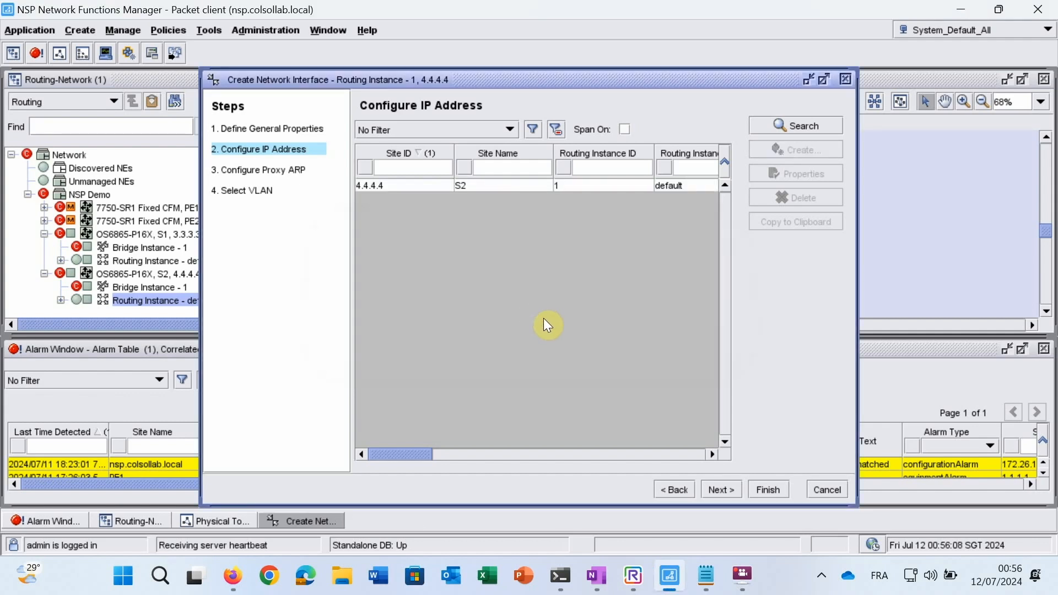
- Keep the default proxy ARP setting, assign VLAN service 10 (DATA_CustomerX) to the S2 network interface, and finish creating it
left_click(717, 484)
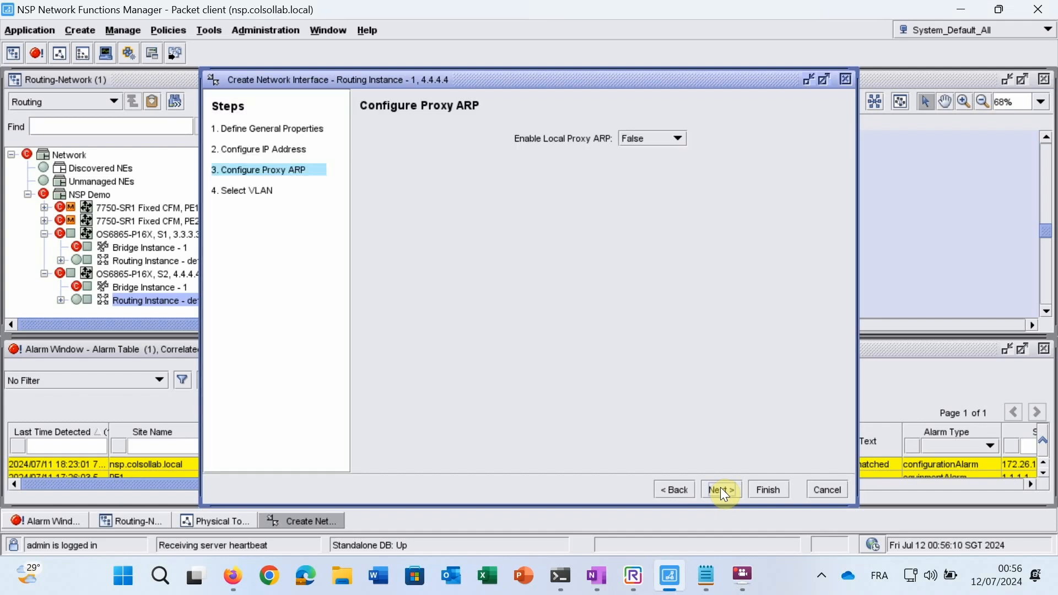
left_click(721, 489)
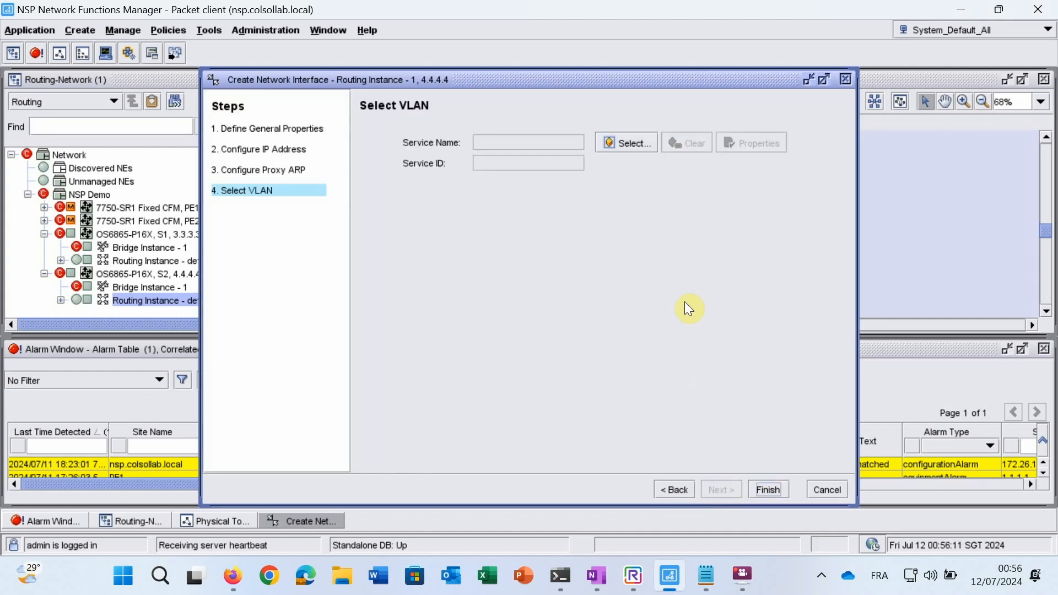
left_click(628, 144)
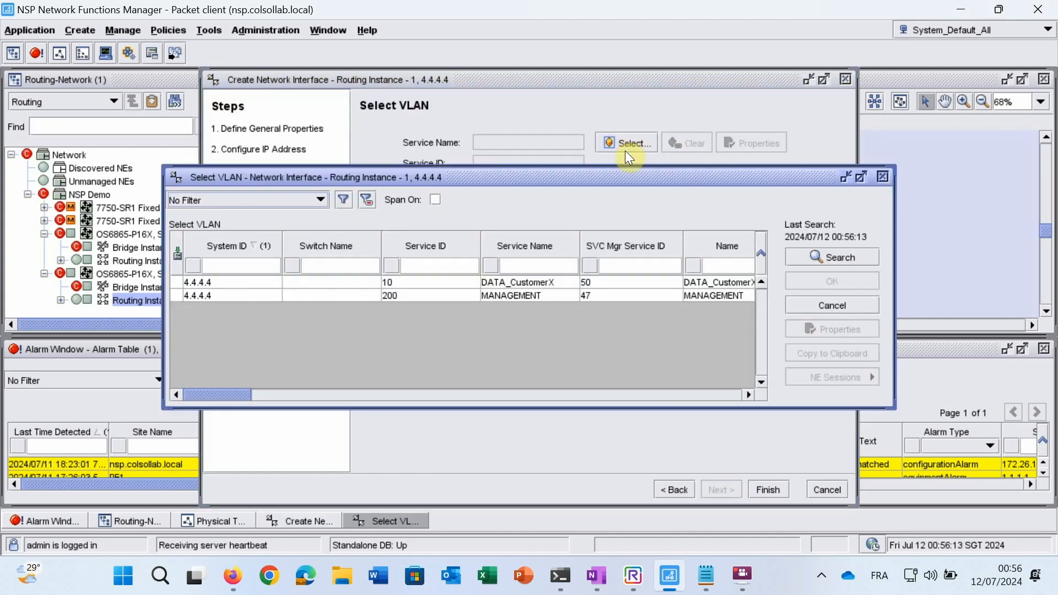
left_click(539, 284)
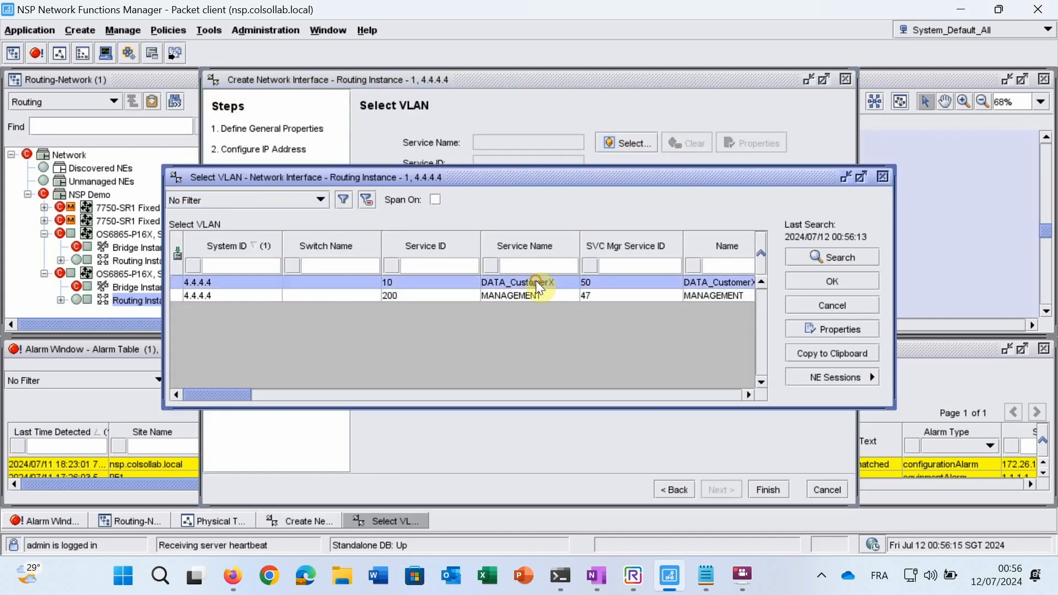
left_click(790, 281)
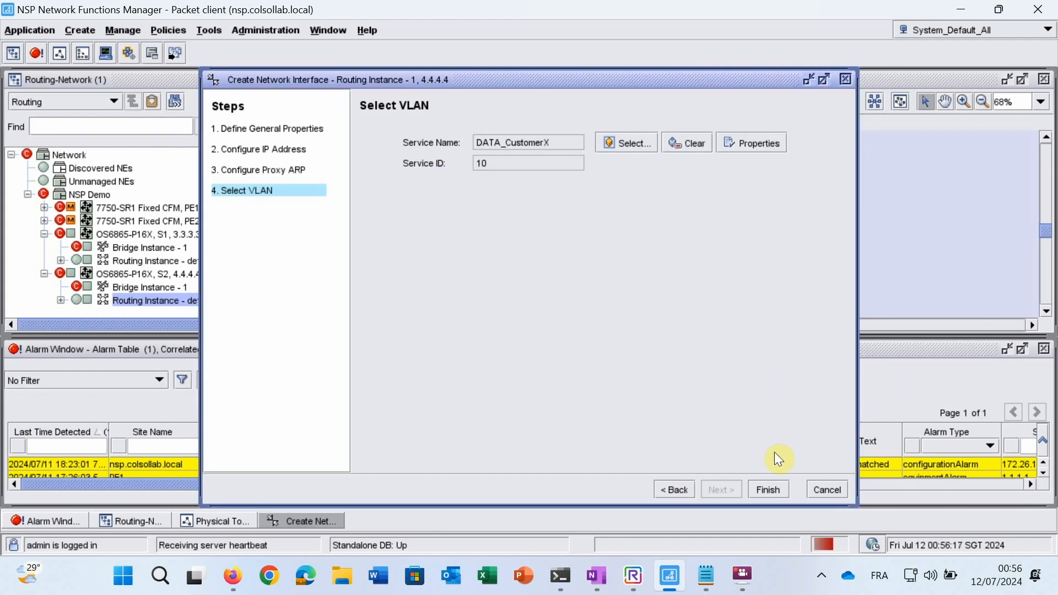
left_click(769, 487)
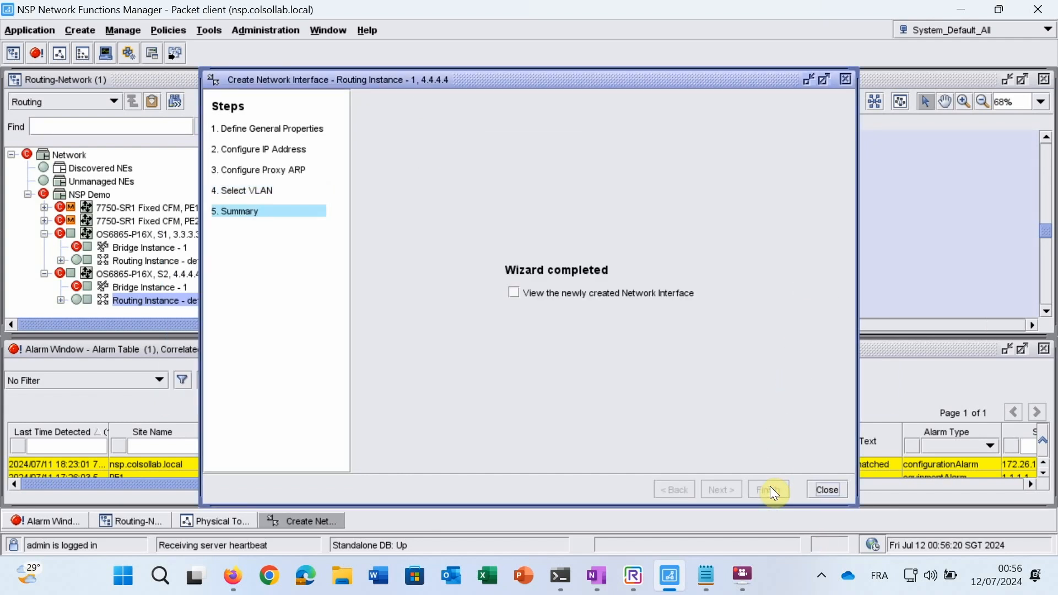
left_click(821, 488)
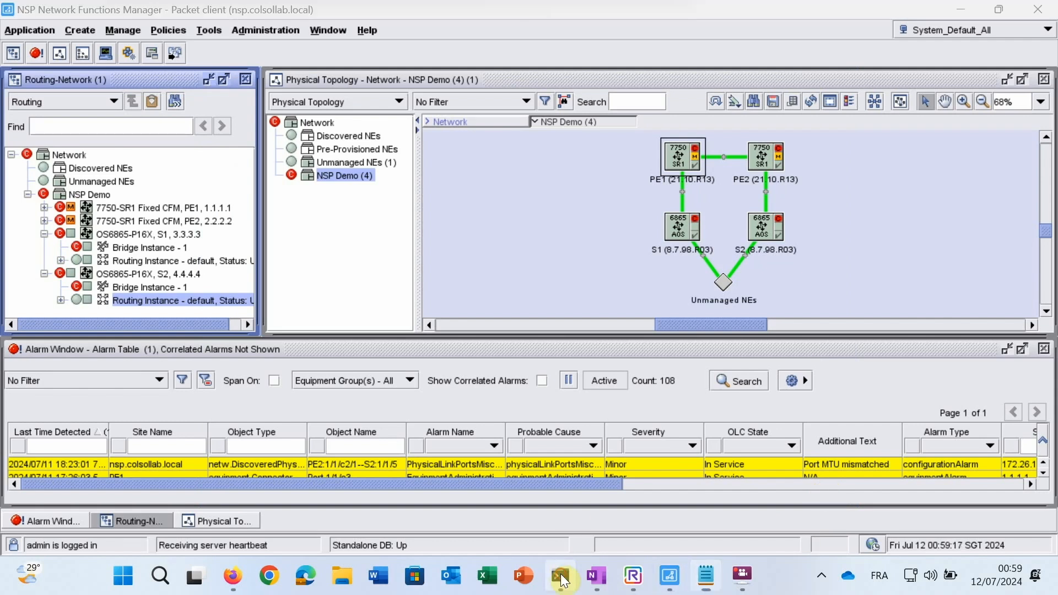
- Switch to the terminal's S1 session and check the link aggregation state with show linkagg
left_click(561, 579)
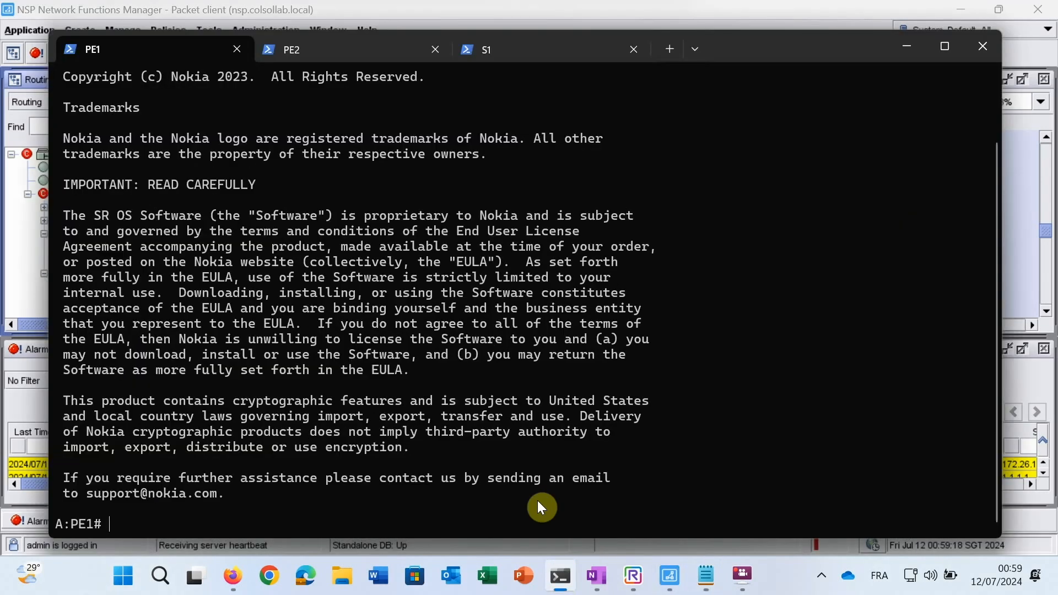
left_click(520, 55)
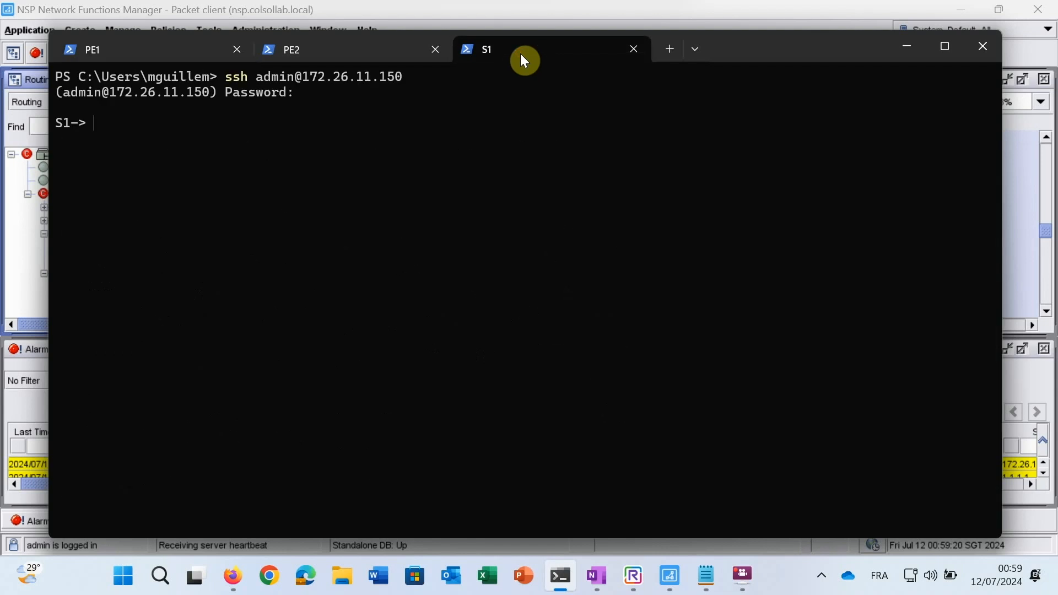
type("show linkagg")
key("Return")
triple_click(456, 188)
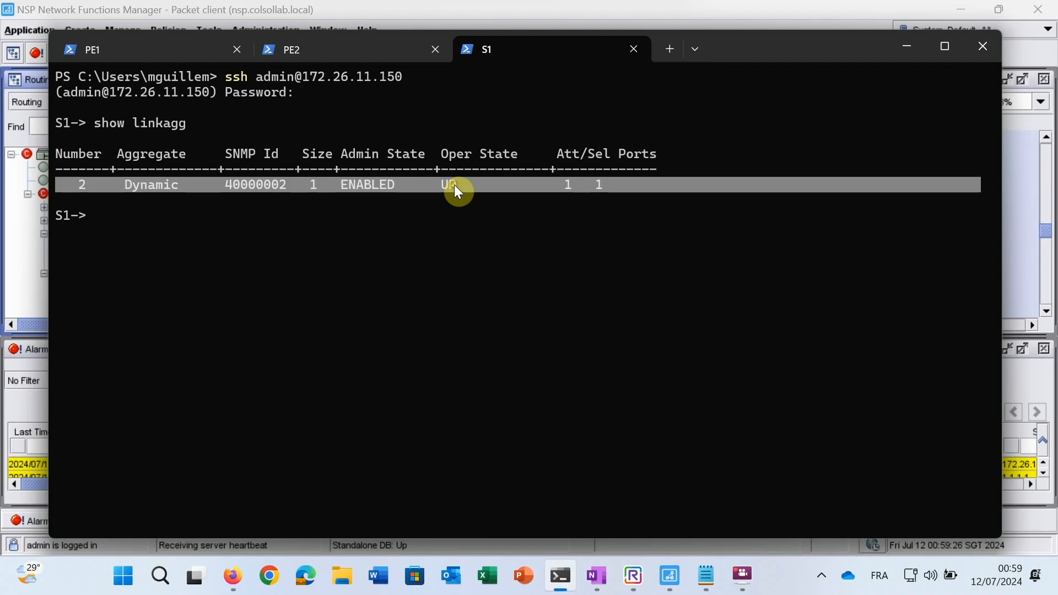
- List the VLANs on S1 with show vlan and check VLAN 10's member ports with show vlan 10 members
type("show vlan")
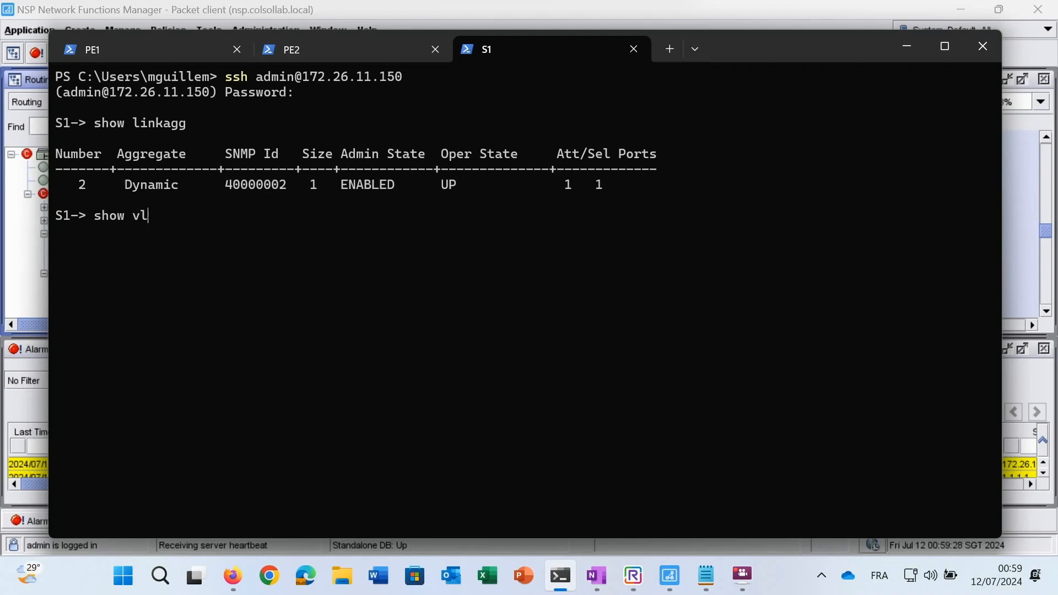
key("Return")
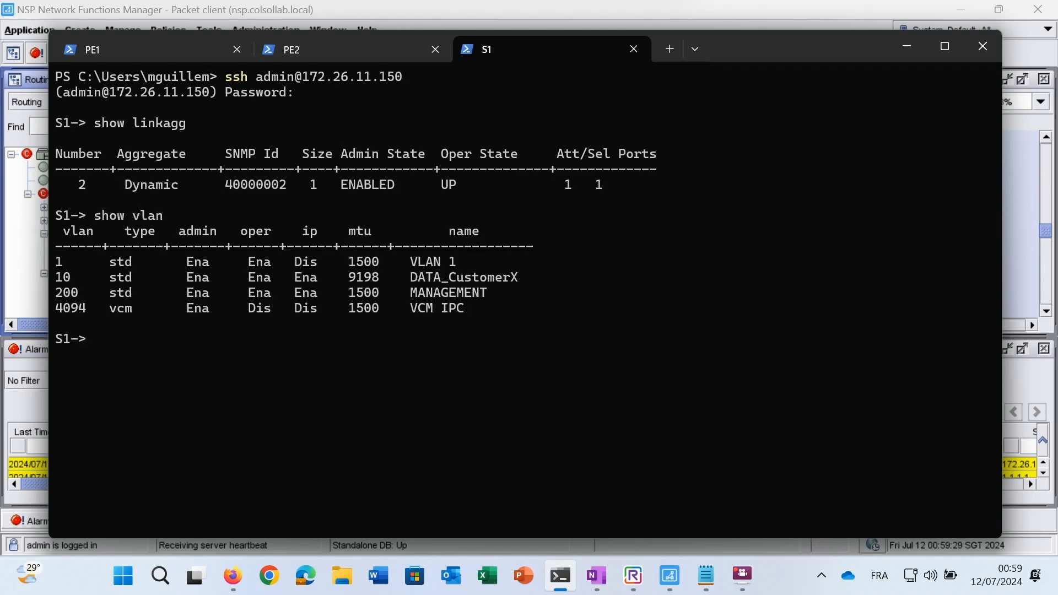
triple_click(437, 276)
type("show vlan 10 members")
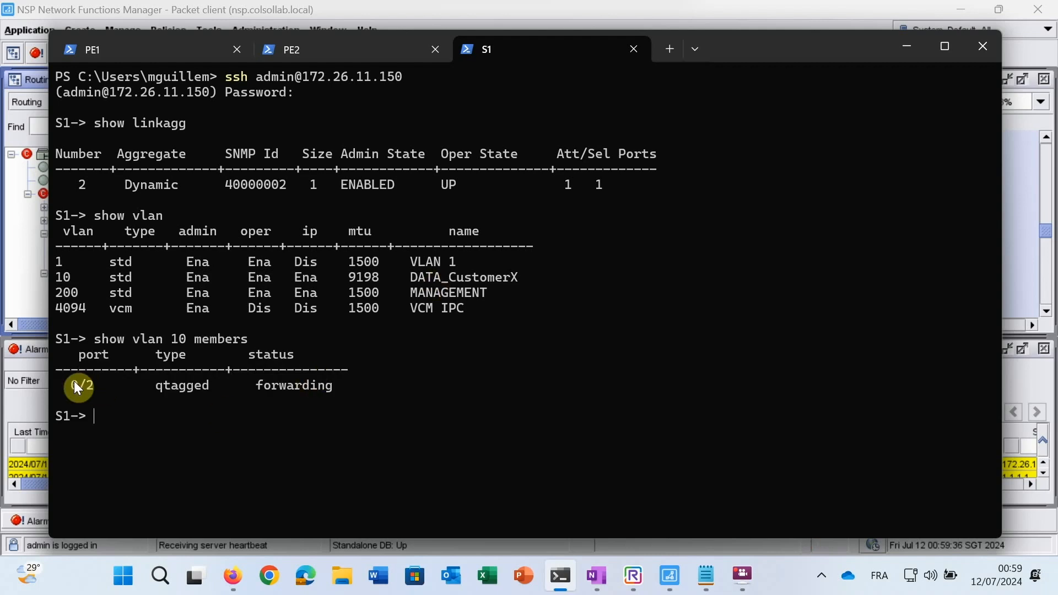
left_click_drag(166, 383, 198, 381)
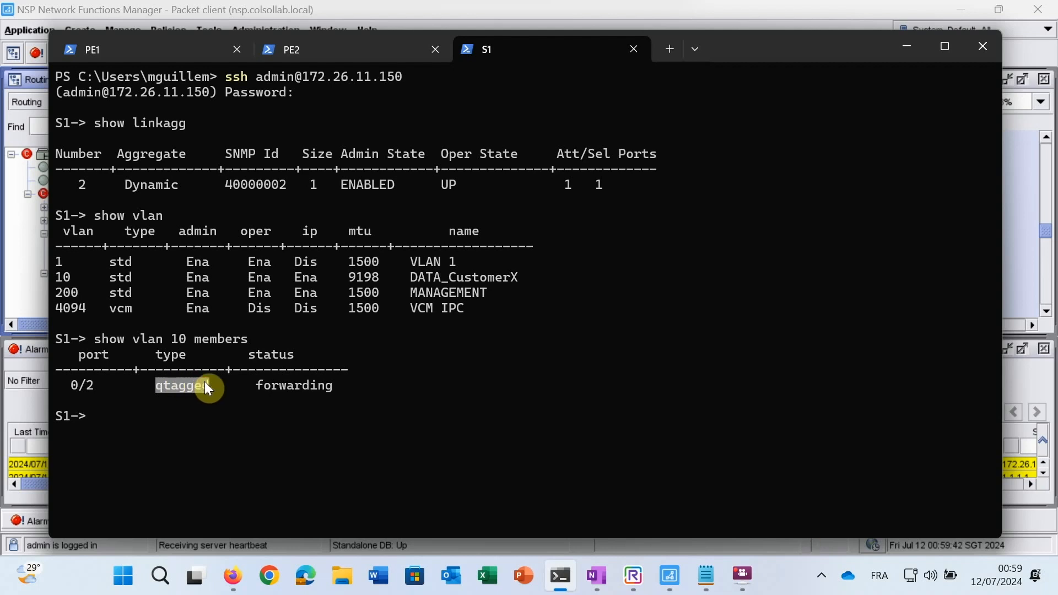
left_click(274, 400)
- Run show ip interface on S1 and examine the CPE1_CustomerX_DATA entry
type("show ip interface")
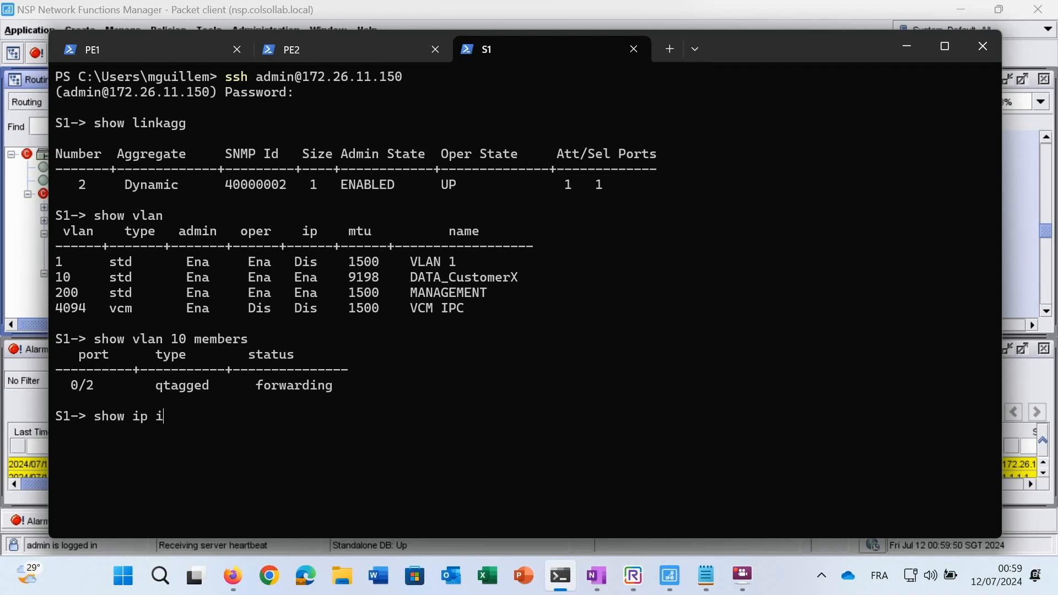
key("Return")
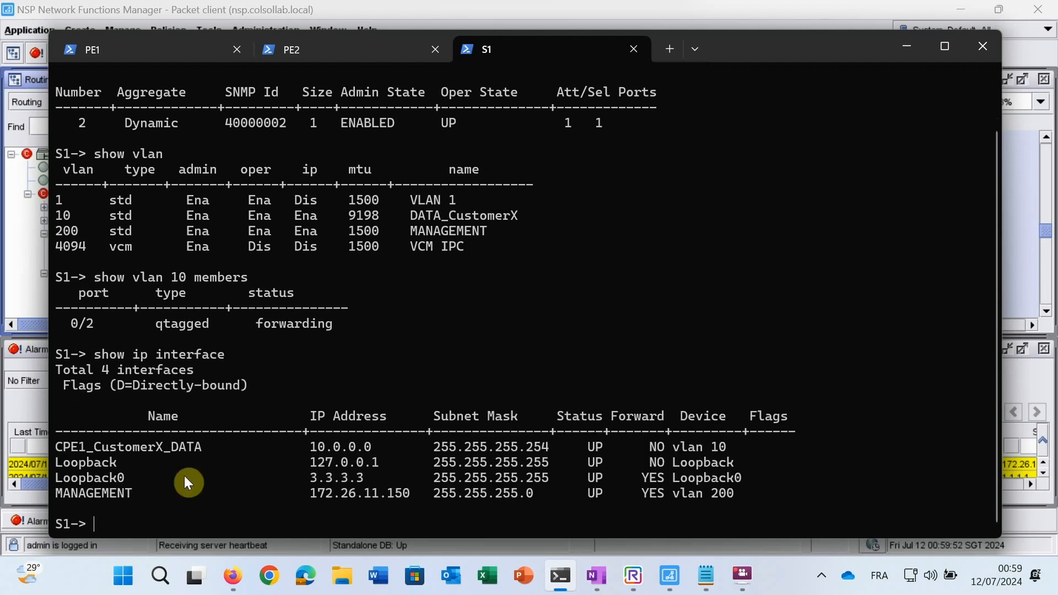
triple_click(141, 446)
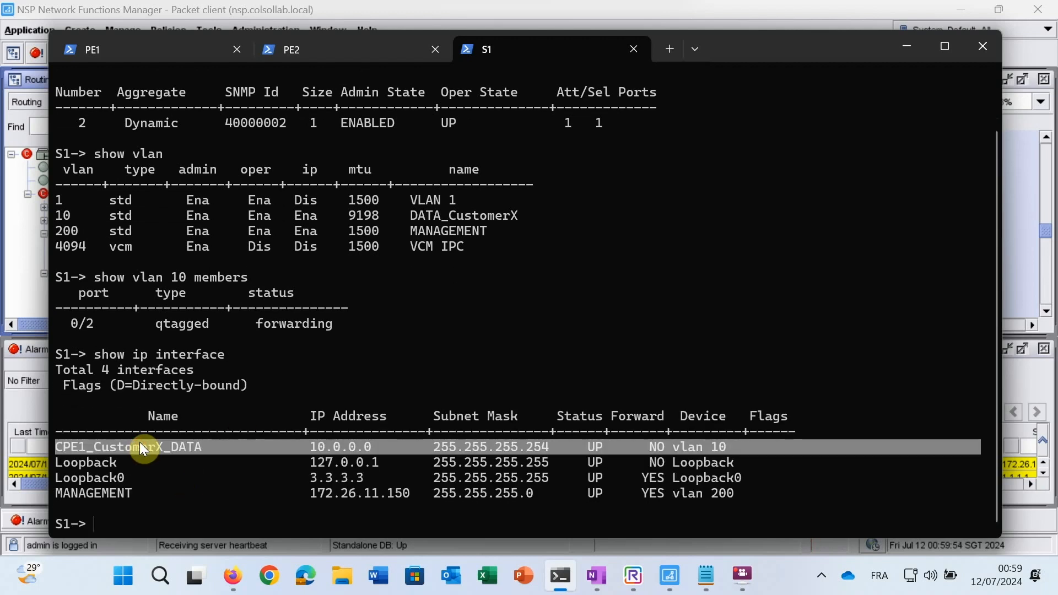
key("ctrl+c")
- Ping S2's interface address 10.0.0.1 from S1, stopping after a few replies
type("ping ")
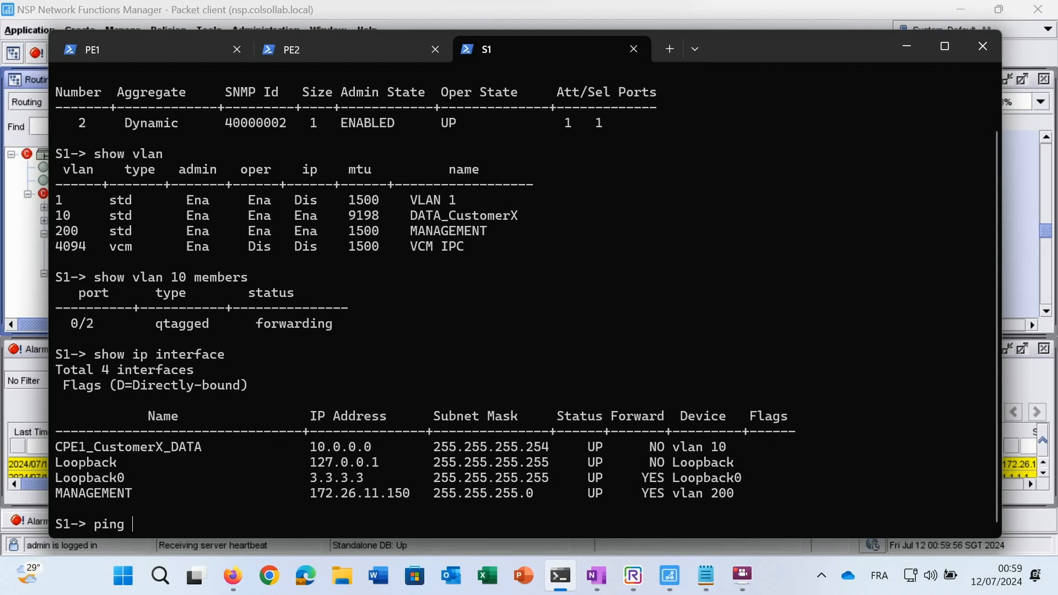
type("10.0.0.1")
key("Return")
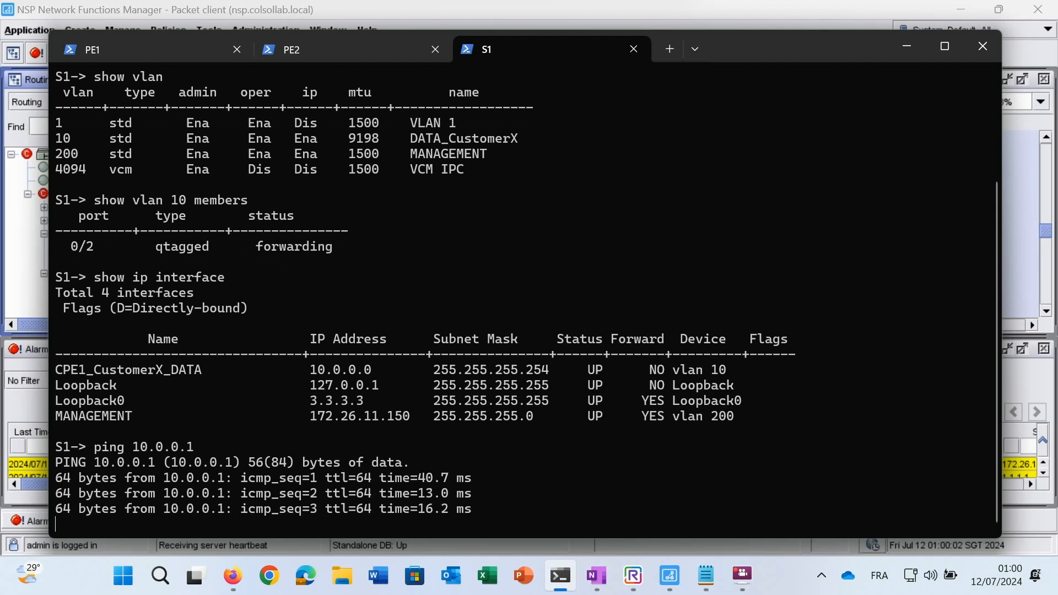
key("ctrl+c")
- Run show mac-learning domain vlan vlan 10 on S1 and examine the learned MAC address
type("show ")
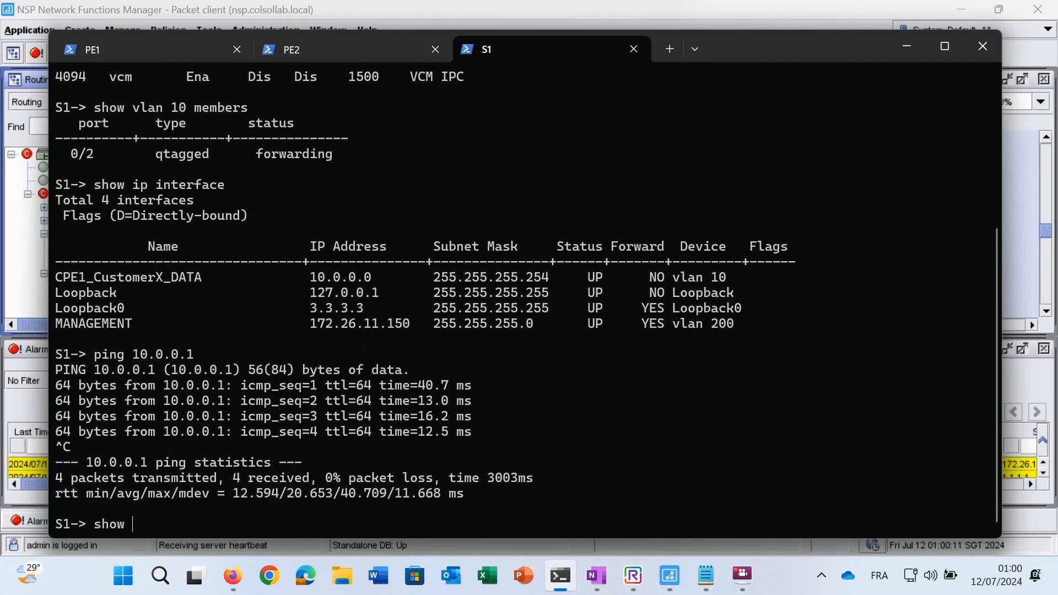
type("mac")
key("Tab")
type("l")
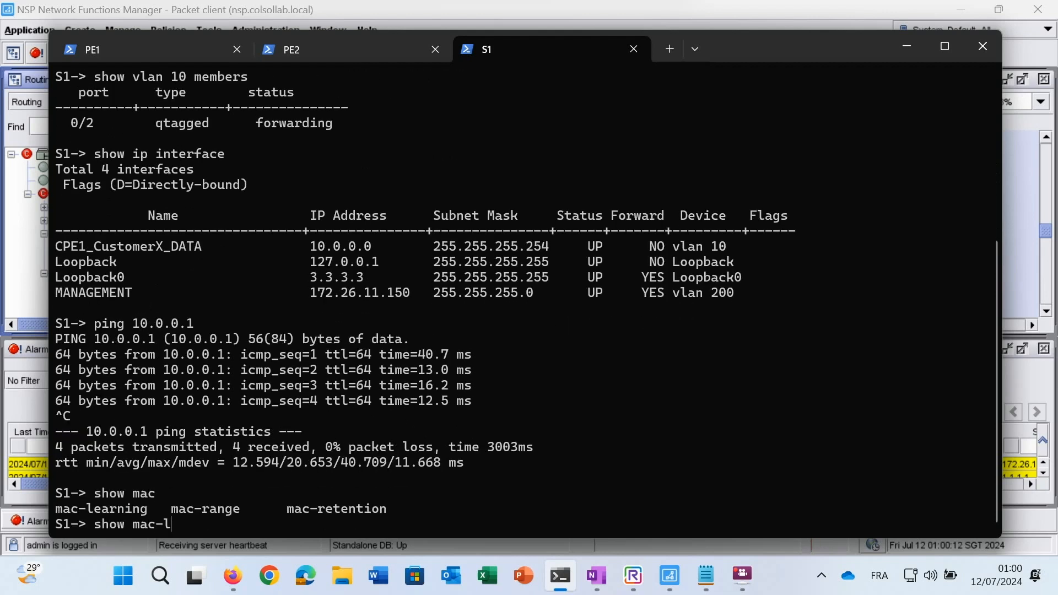
key("Tab")
type("domain vlan ")
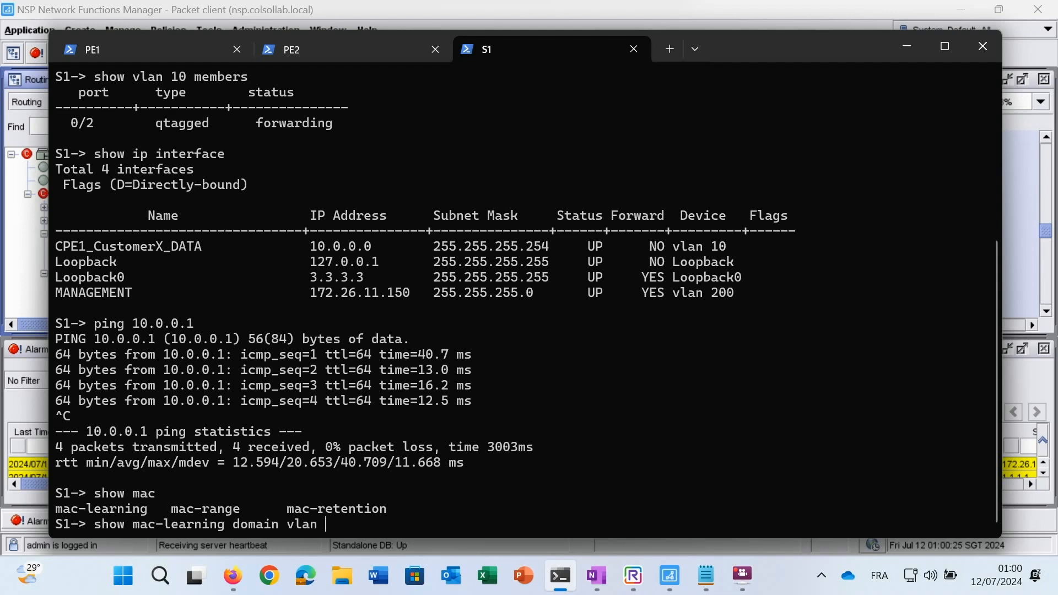
type("vlan 10")
key("Return")
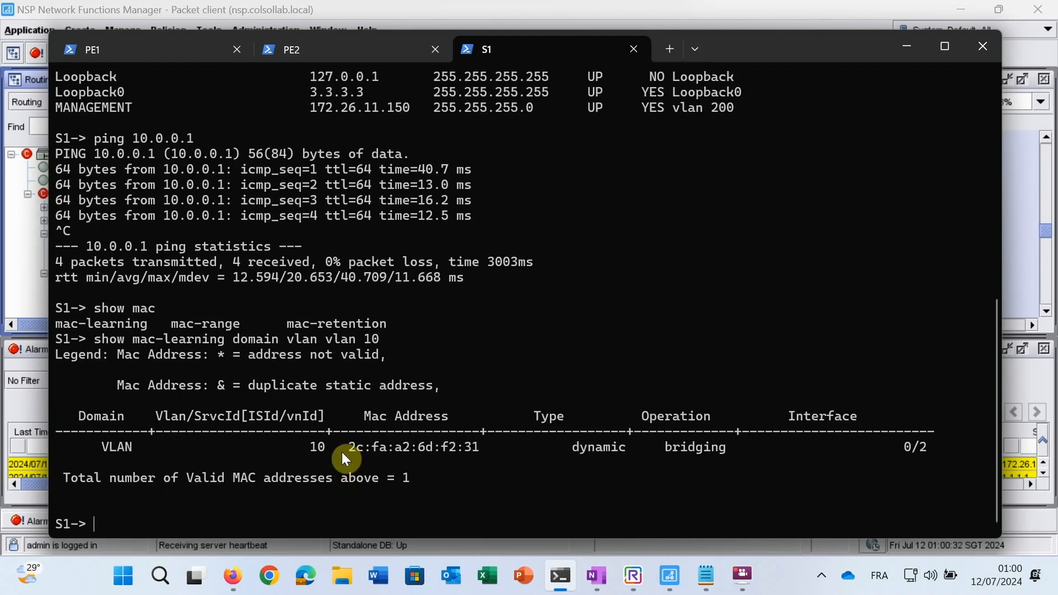
left_click_drag(395, 448, 450, 448)
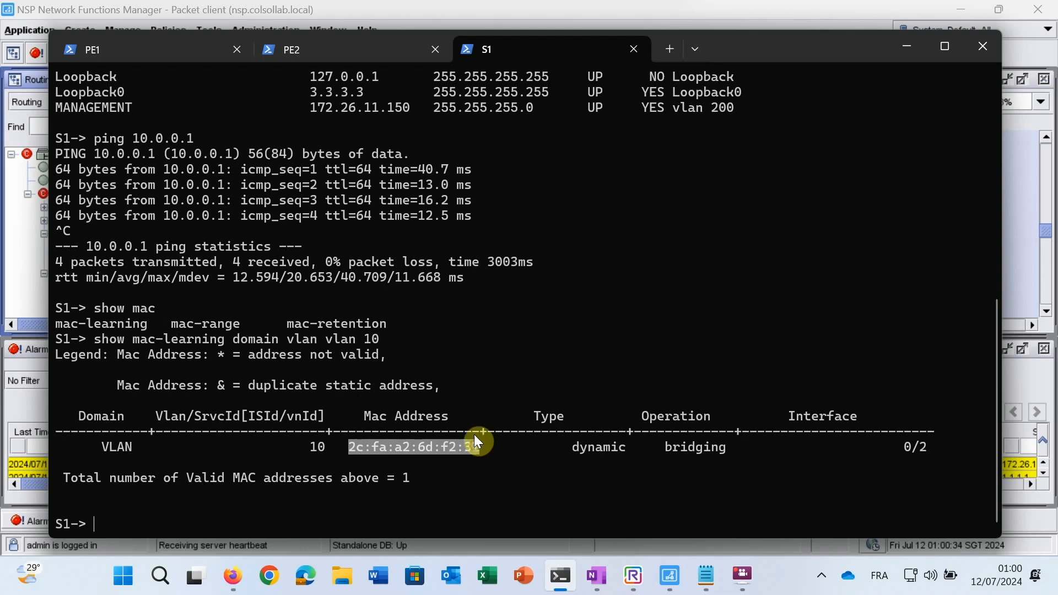
- Run show service id 10 fdb detail on PE2 and examine the MAC entry learned on the LAG SAP
left_click(333, 55)
type("show service ")
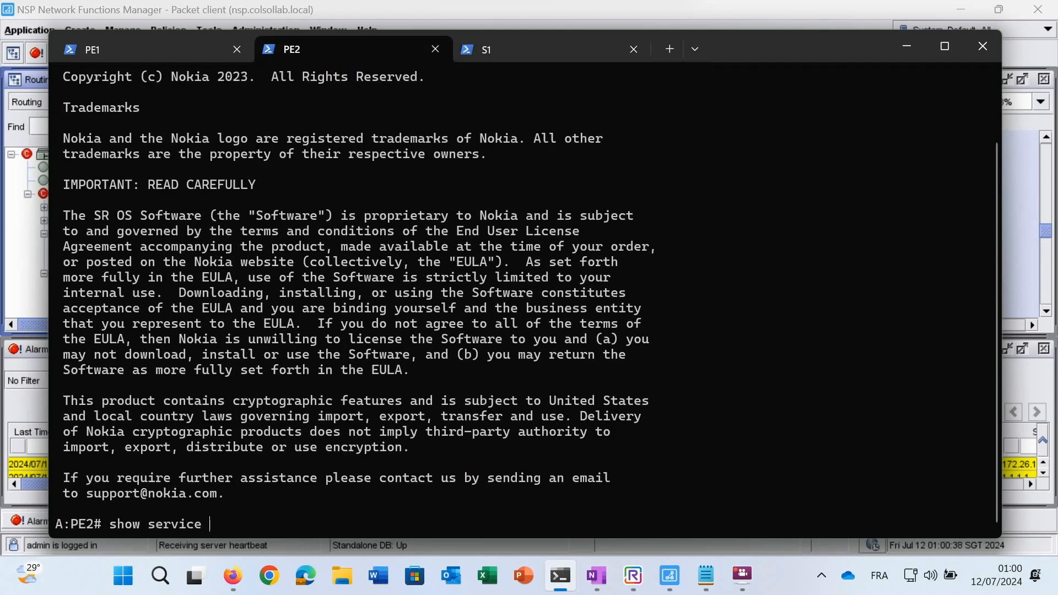
type("id 10 fdb detail")
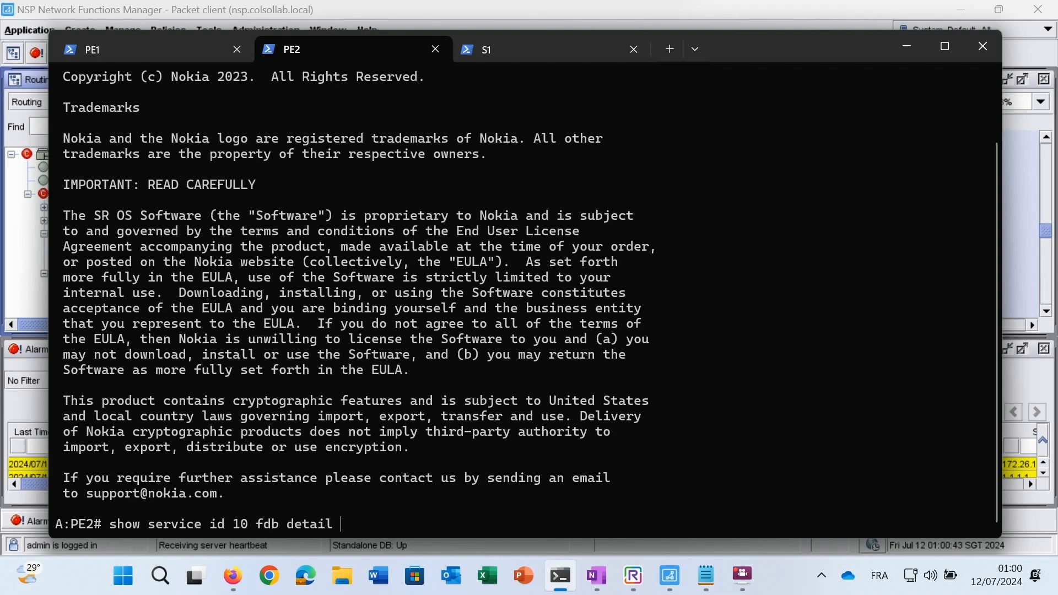
key("Return")
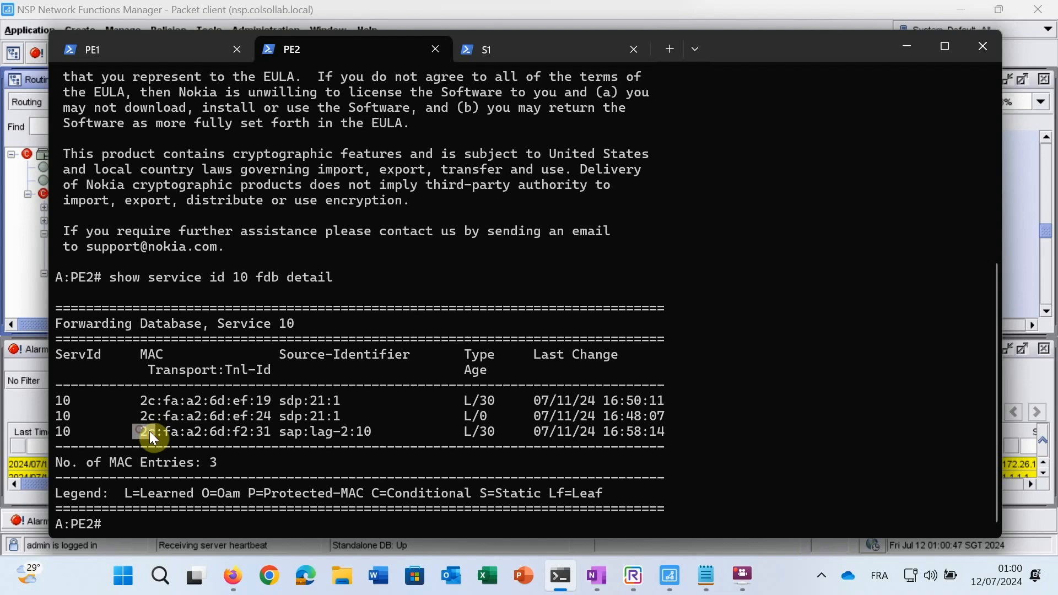
left_click_drag(229, 440, 273, 436)
key("ctrl+c")
left_click_drag(357, 432, 368, 431)
triple_click(368, 431)
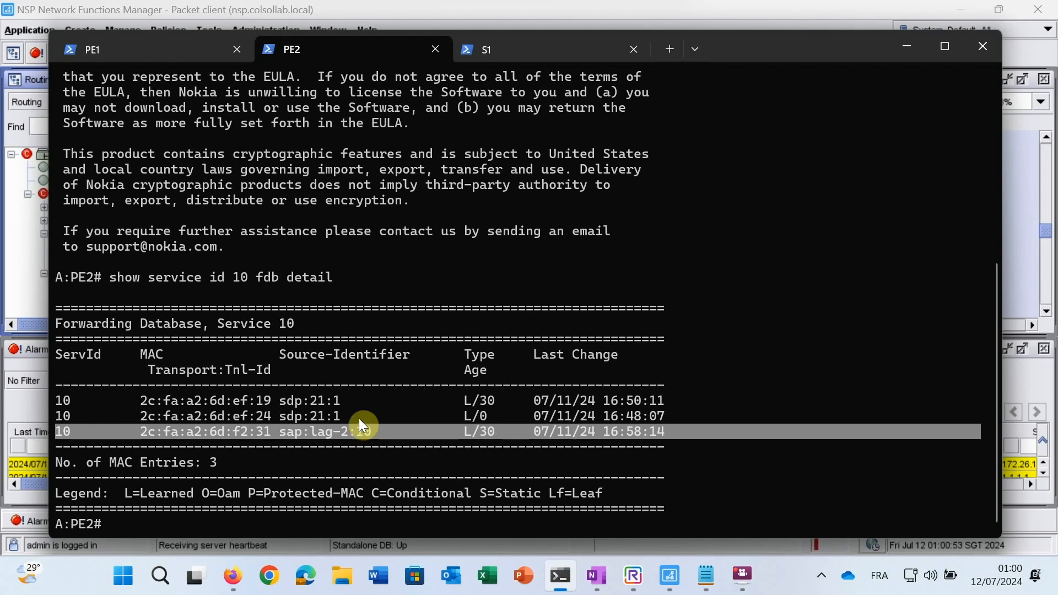
- Run show chassis in the S1 session and examine the switch's MAC address
left_click(494, 58)
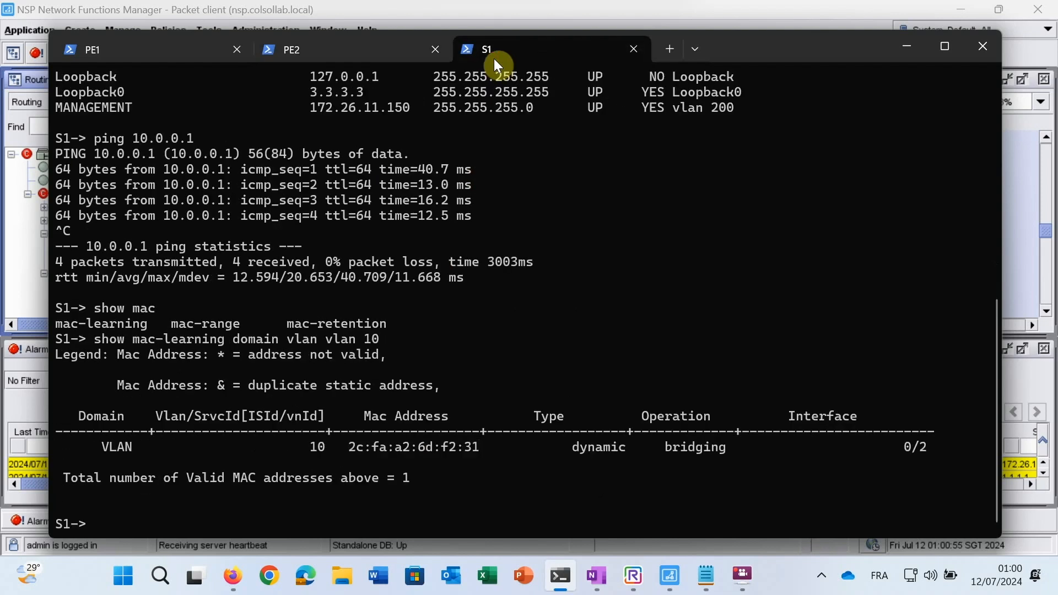
type("show chassis")
key("Return")
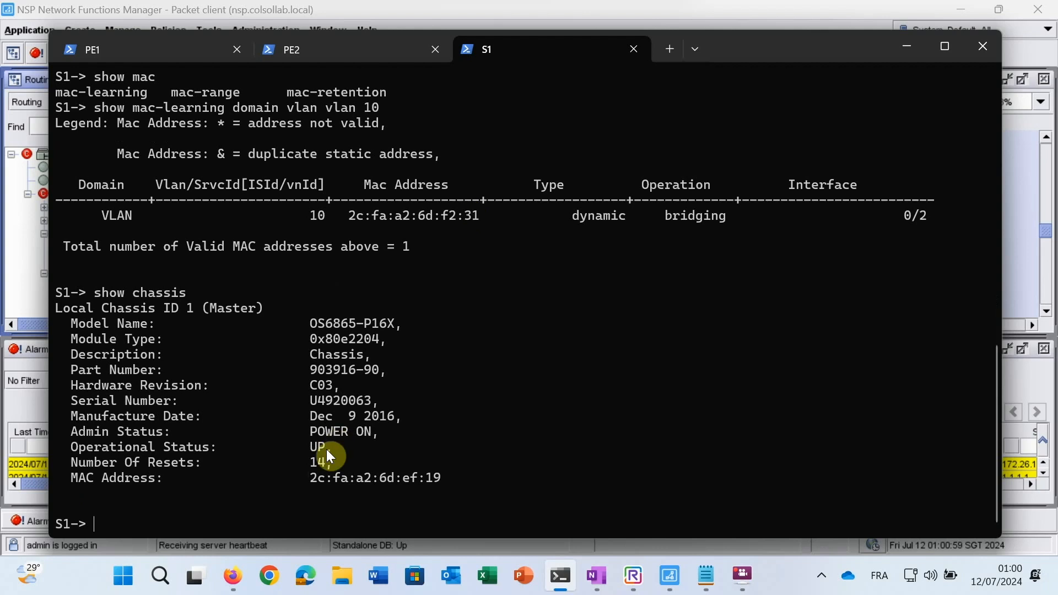
left_click_drag(312, 477, 423, 486)
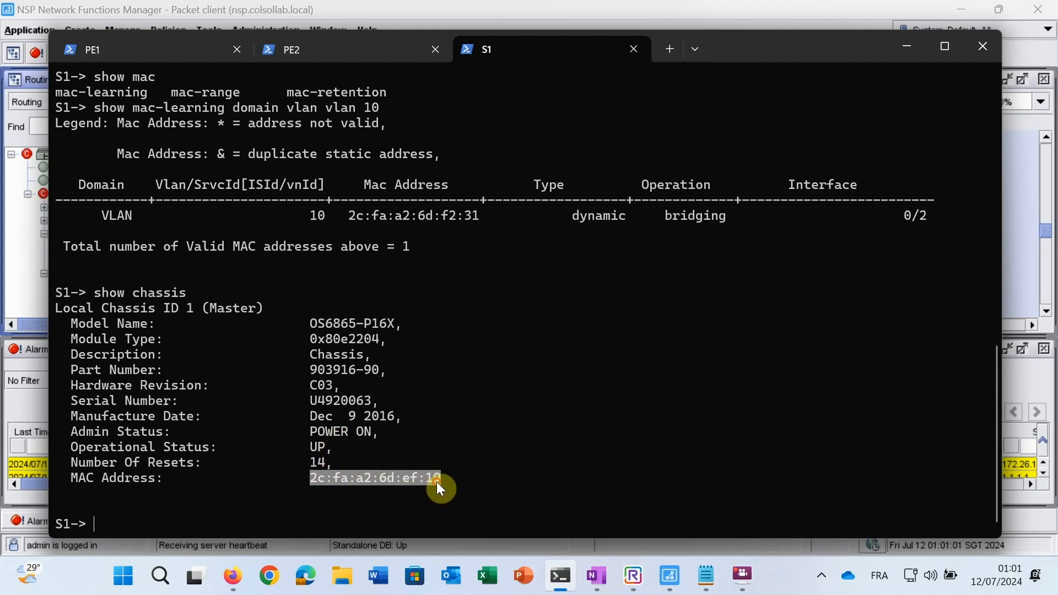
- Return to the PE2 session and locate S1's chassis MAC address in the service 10 forwarding database
left_click(326, 55)
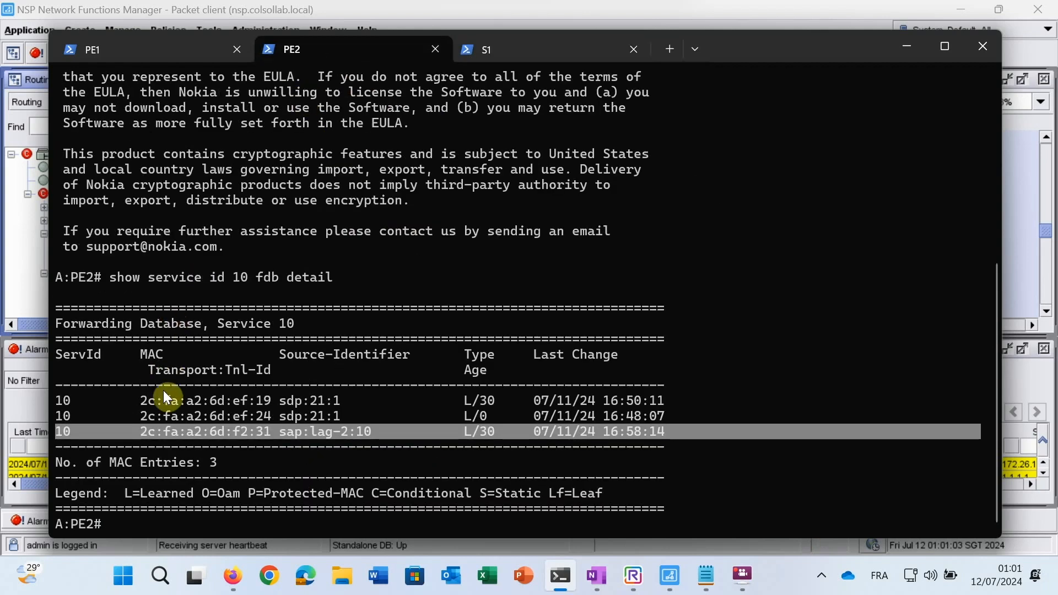
left_click(143, 401)
left_click_drag(225, 407, 276, 403)
left_click(275, 403)
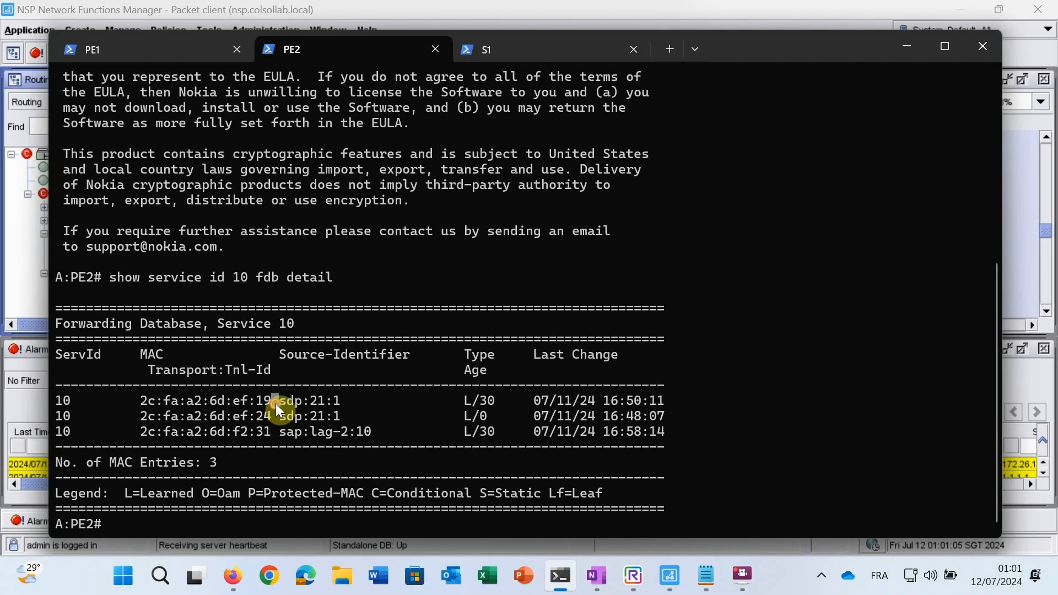
triple_click(307, 403)
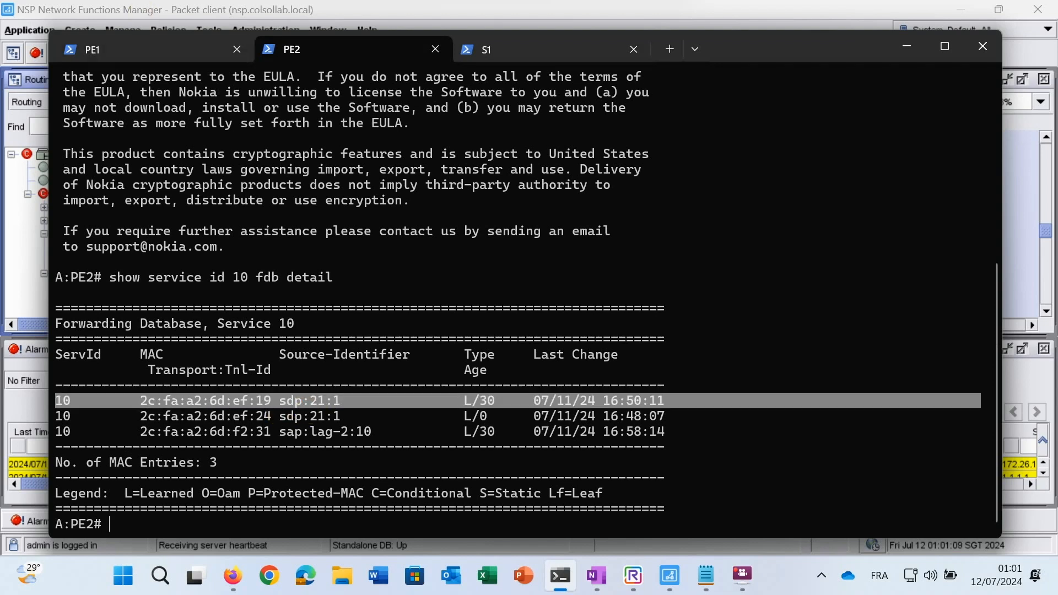
key("alt+Tab")
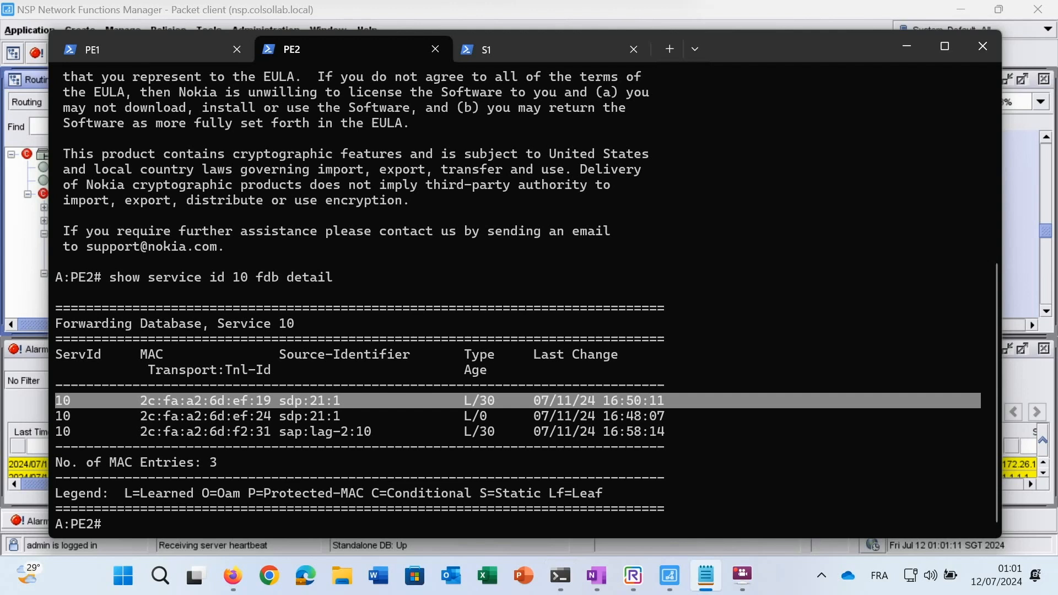